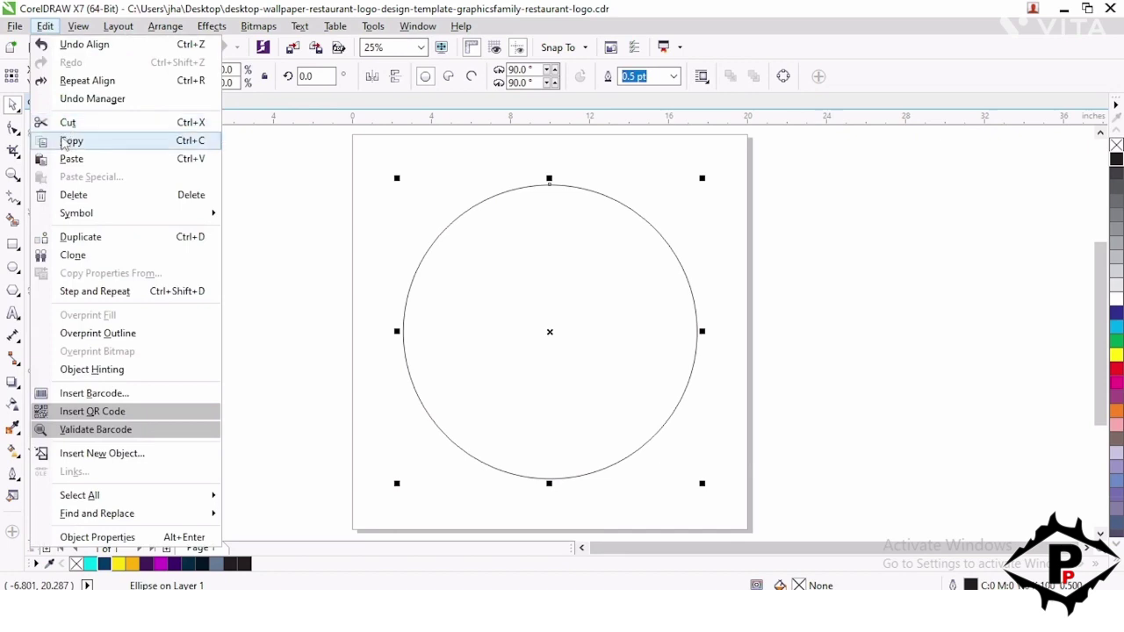
# - Copy and paste the large circle in place, and shrink the copy concentrically to about 8.9 inches in diameter
pyautogui.click(63, 143)
pyautogui.click(44, 26)
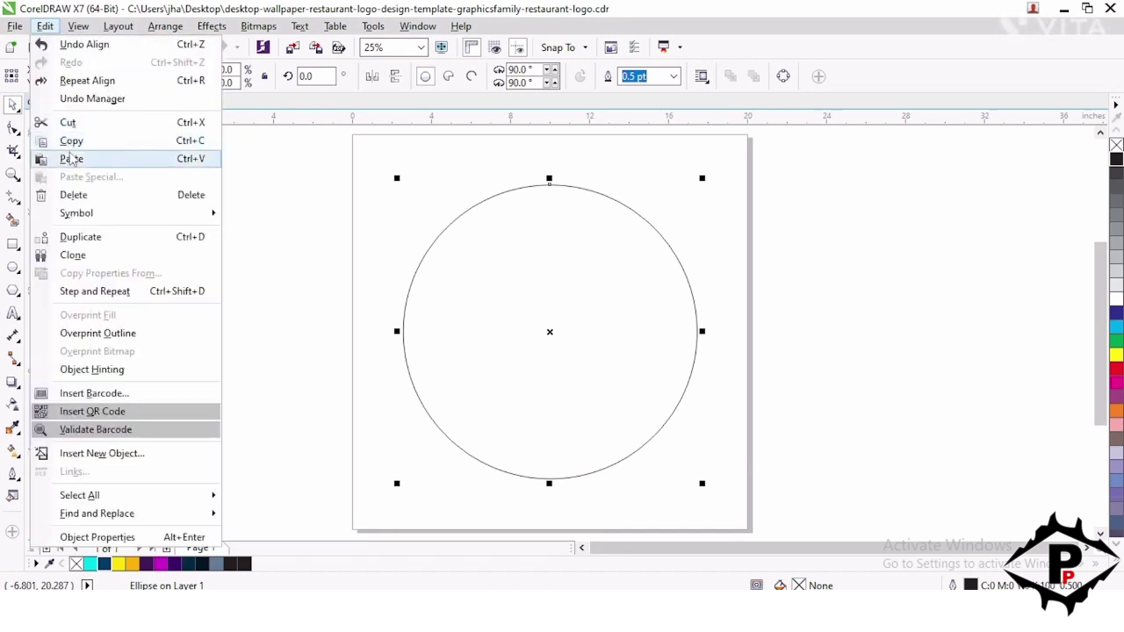
pyautogui.click(72, 158)
pyautogui.moveTo(702, 483); pyautogui.dragTo(645, 474)
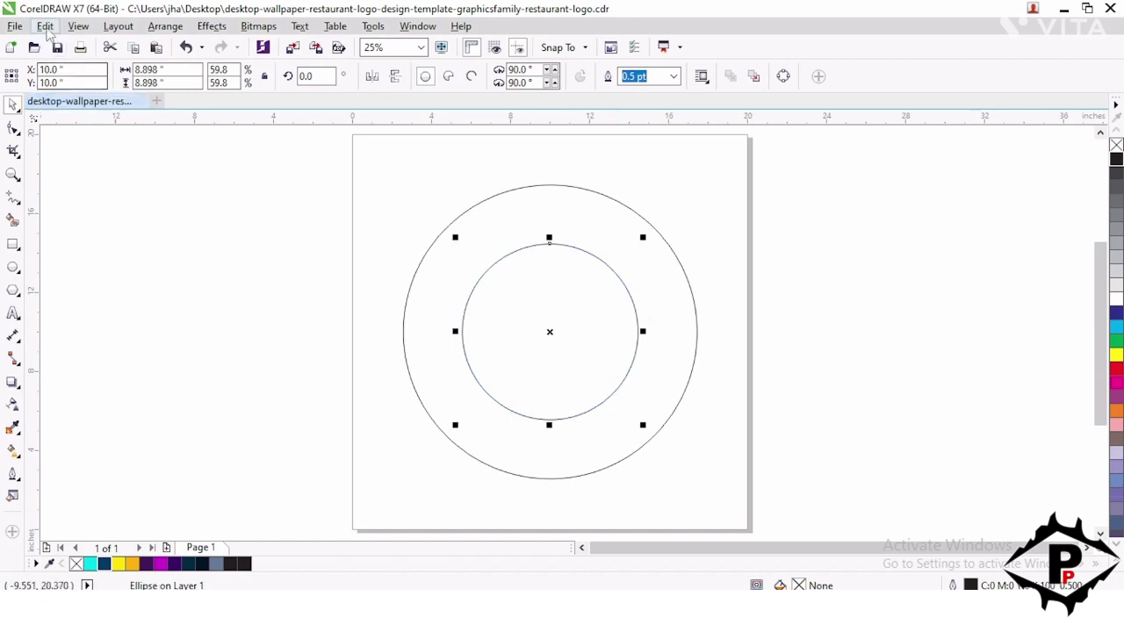
# - Copy and paste the inner circle in place, and shrink this copy concentrically to about 6.3 inches in diameter
pyautogui.click(45, 25)
pyautogui.click(72, 140)
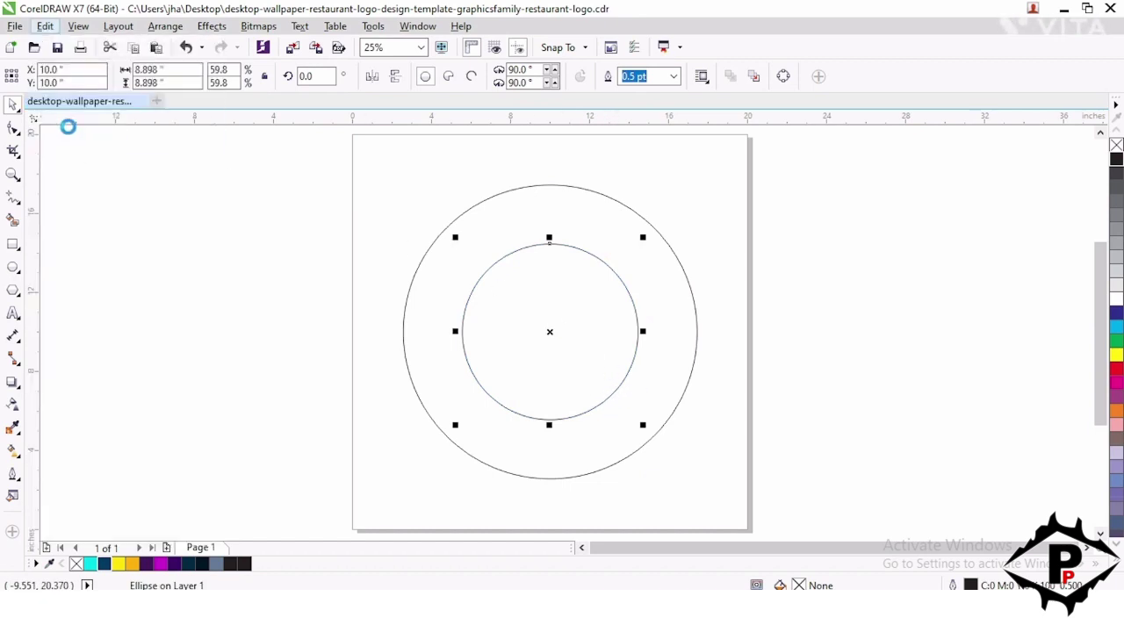
pyautogui.click(46, 27)
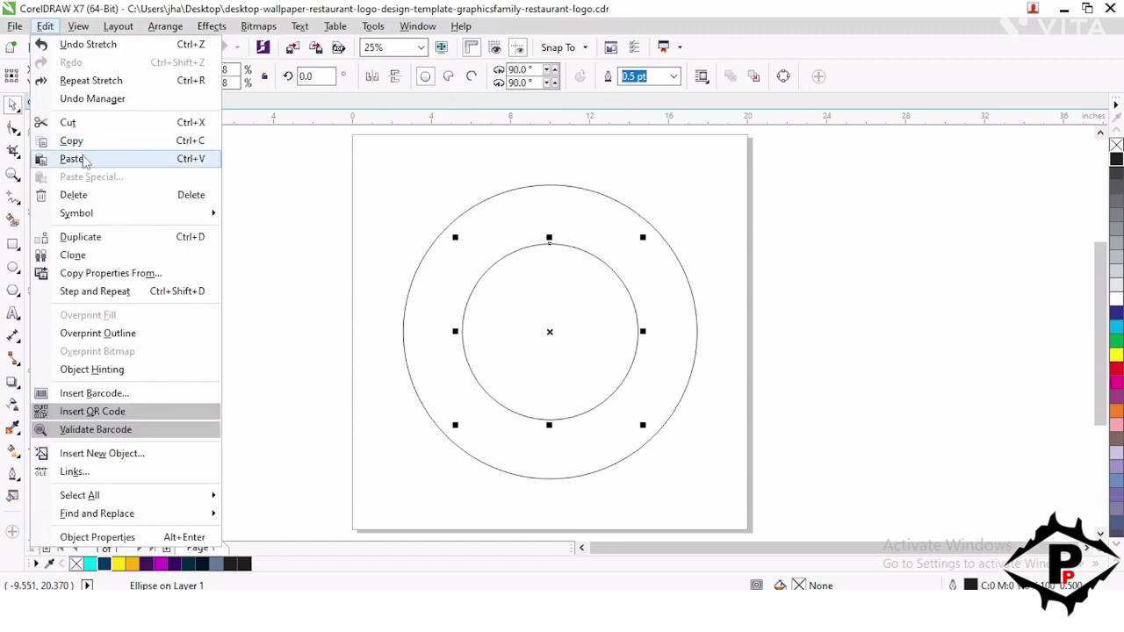
pyautogui.click(71, 158)
pyautogui.moveTo(641, 428); pyautogui.dragTo(613, 429)
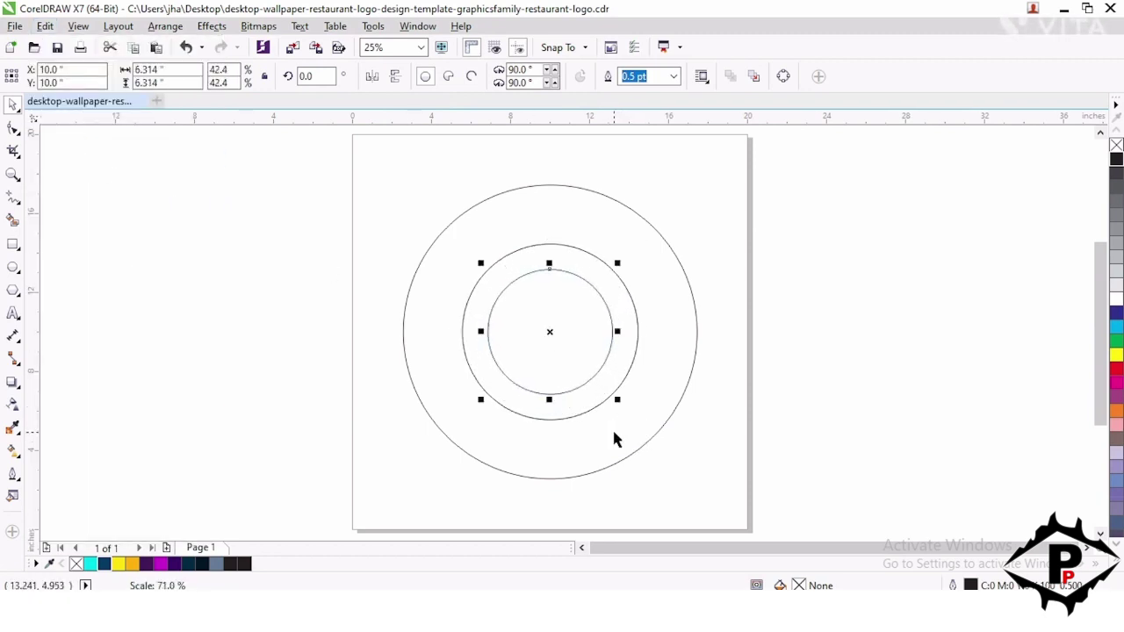
# - Shrink the innermost circle slightly about its centre to about 6.08 inches in diameter
pyautogui.click(771, 425)
pyautogui.click(582, 384)
pyautogui.scroll(1, 582, 376)
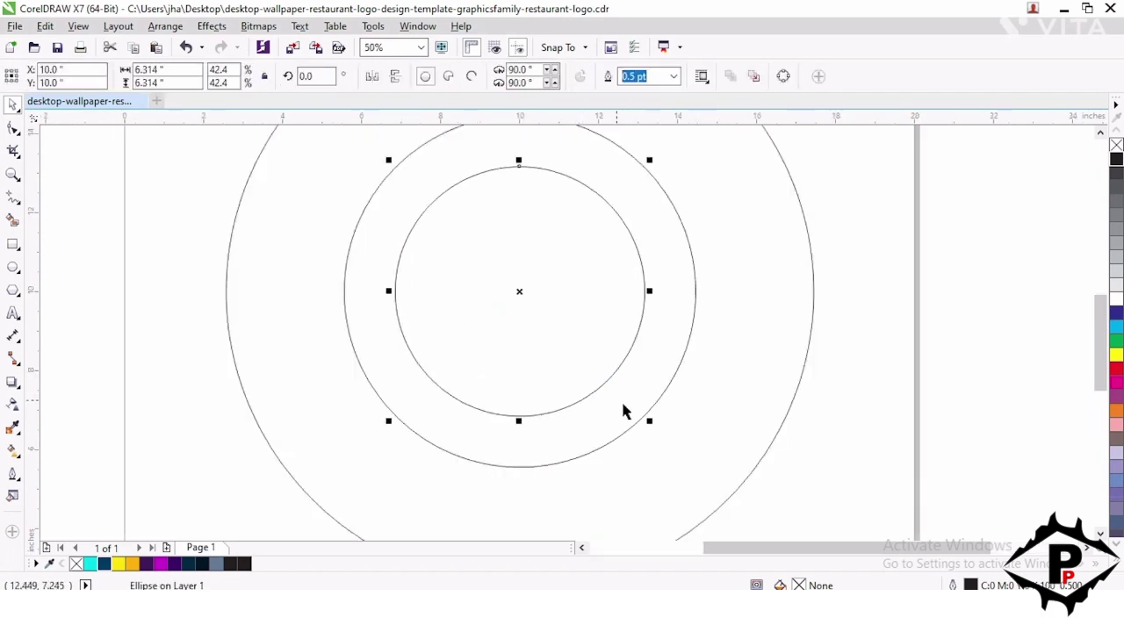
pyautogui.moveTo(649, 425); pyautogui.dragTo(642, 424)
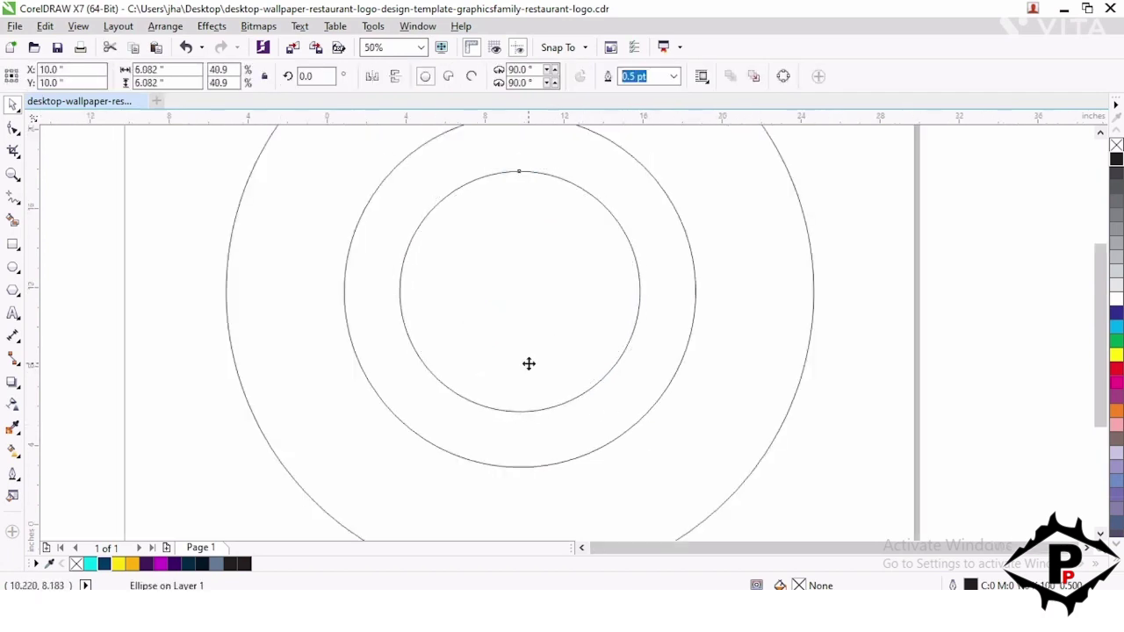
pyautogui.scroll(-1, 529, 363)
pyautogui.scroll(1, 644, 457)
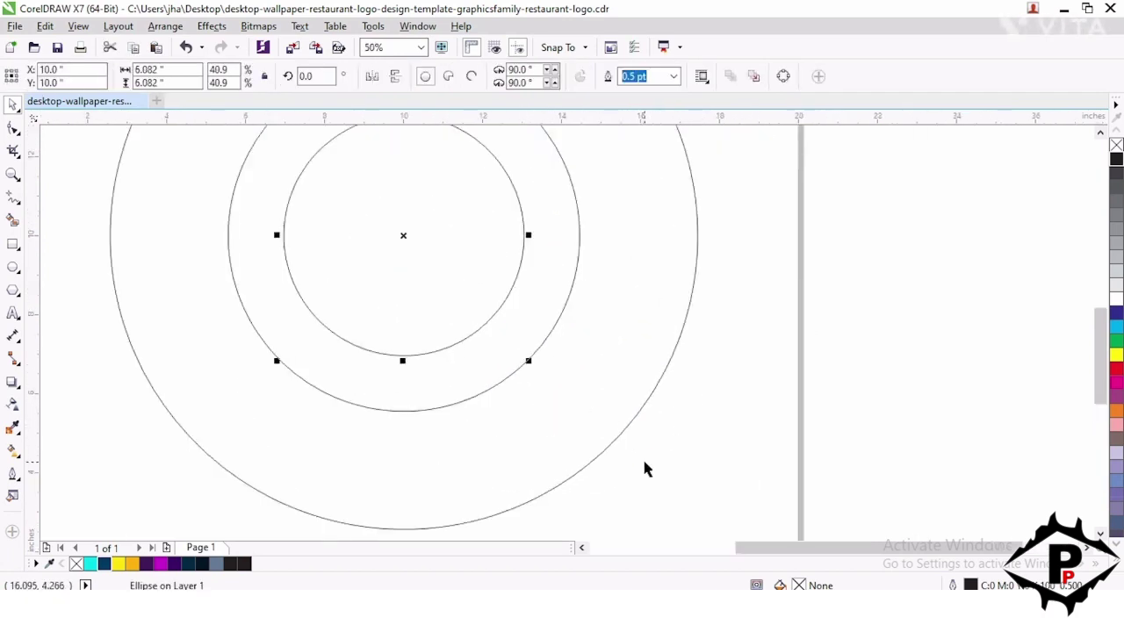
pyautogui.scroll(-1, 673, 470)
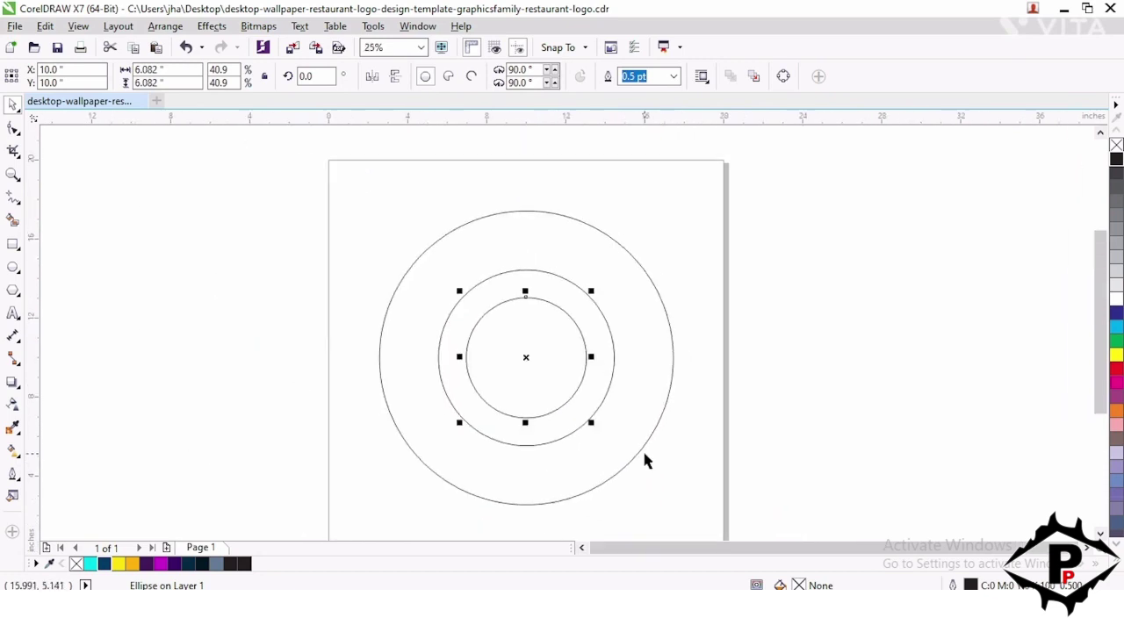
# - Draw three straight freehand lines, about 6, 5.5 and 5.7 inches long, crossing both rings at their left, upper right and lower right
pyautogui.click(13, 174)
pyautogui.moveTo(357, 200); pyautogui.dragTo(699, 518)
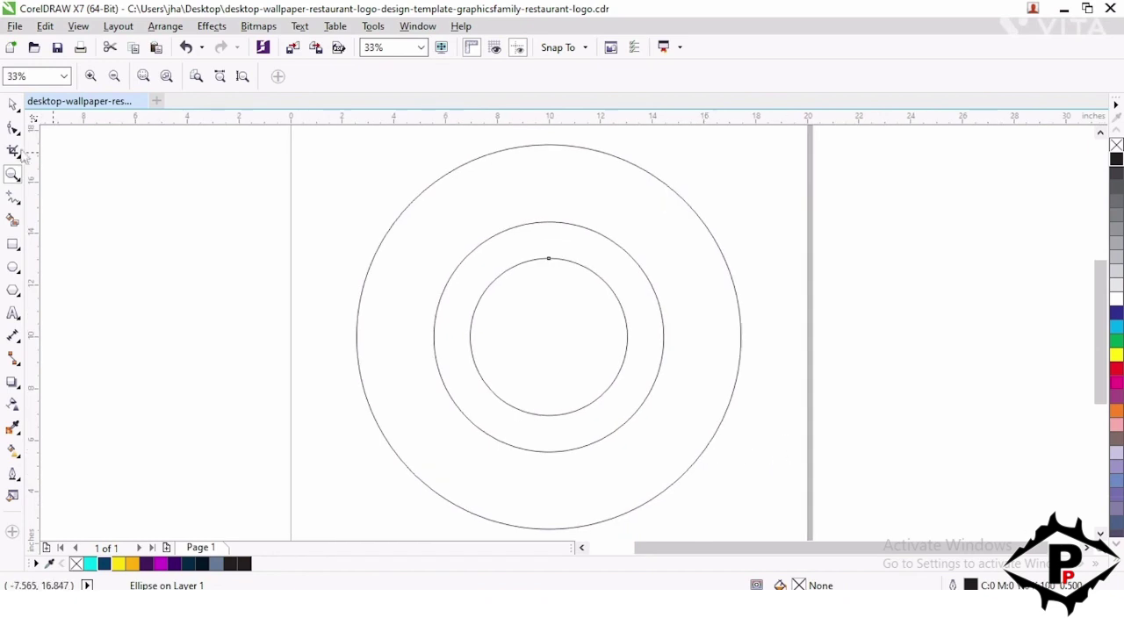
pyautogui.click(11, 106)
pyautogui.click(13, 199)
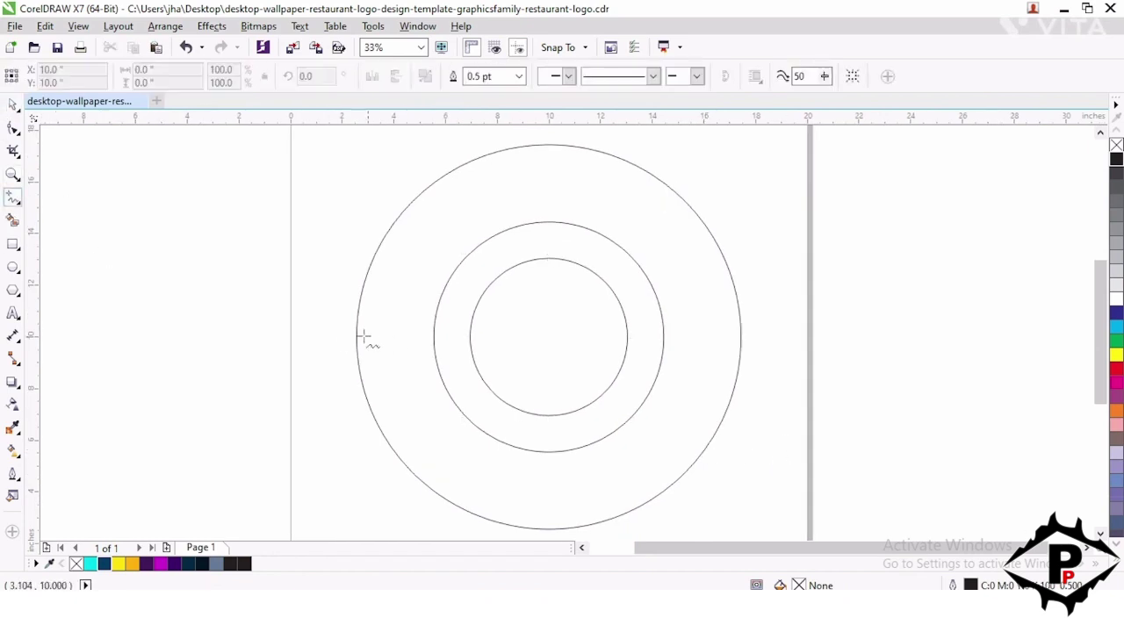
pyautogui.click(337, 345)
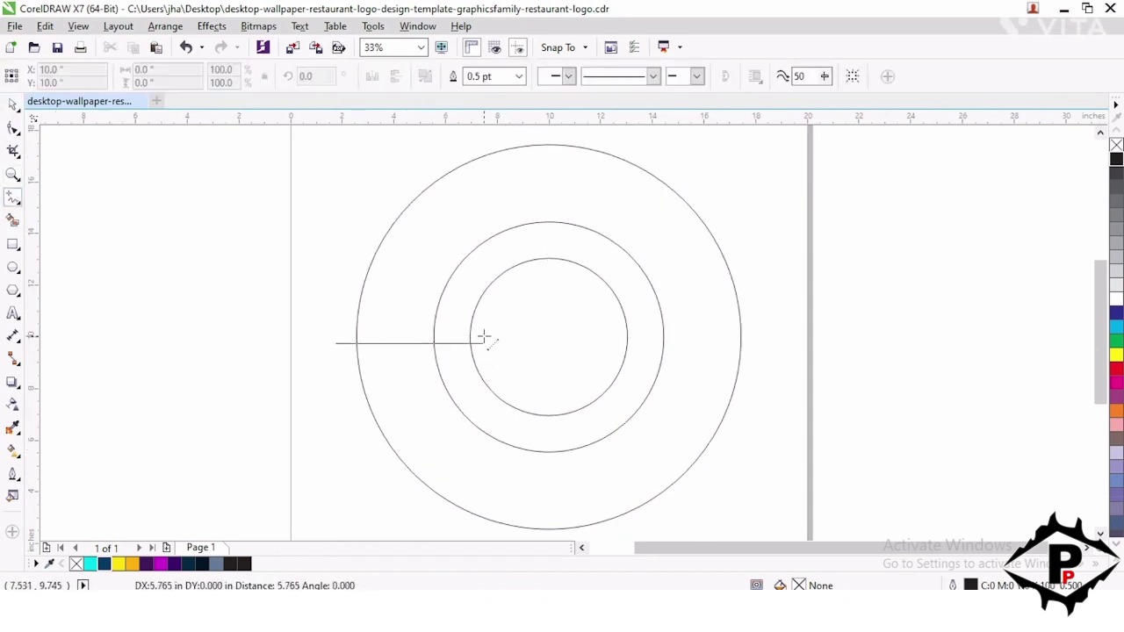
pyautogui.click(494, 351)
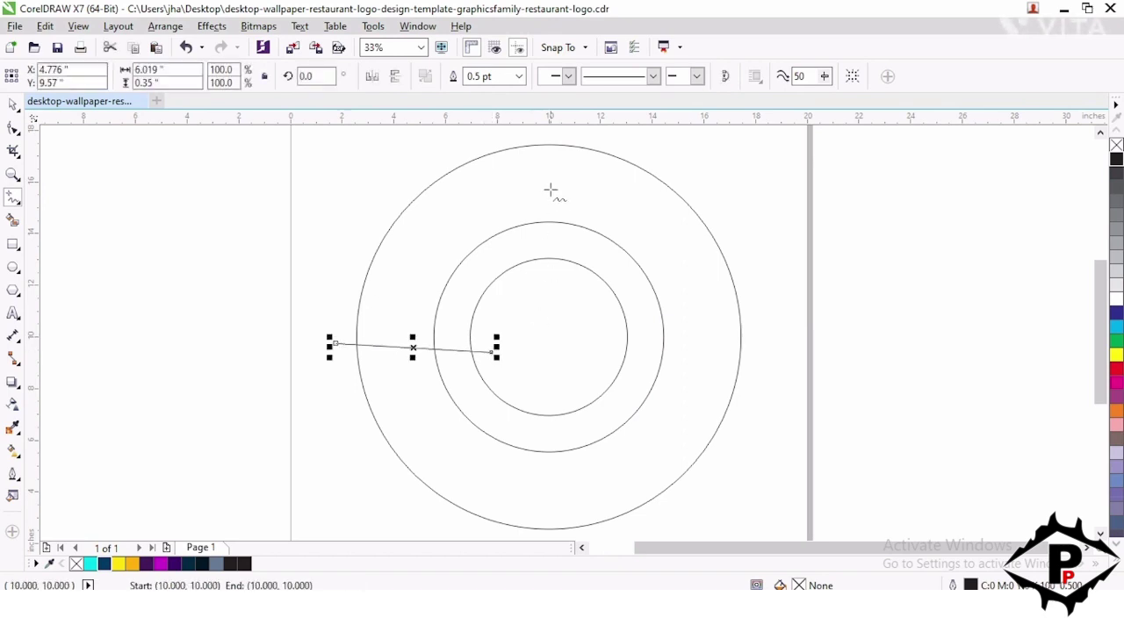
pyautogui.click(635, 156)
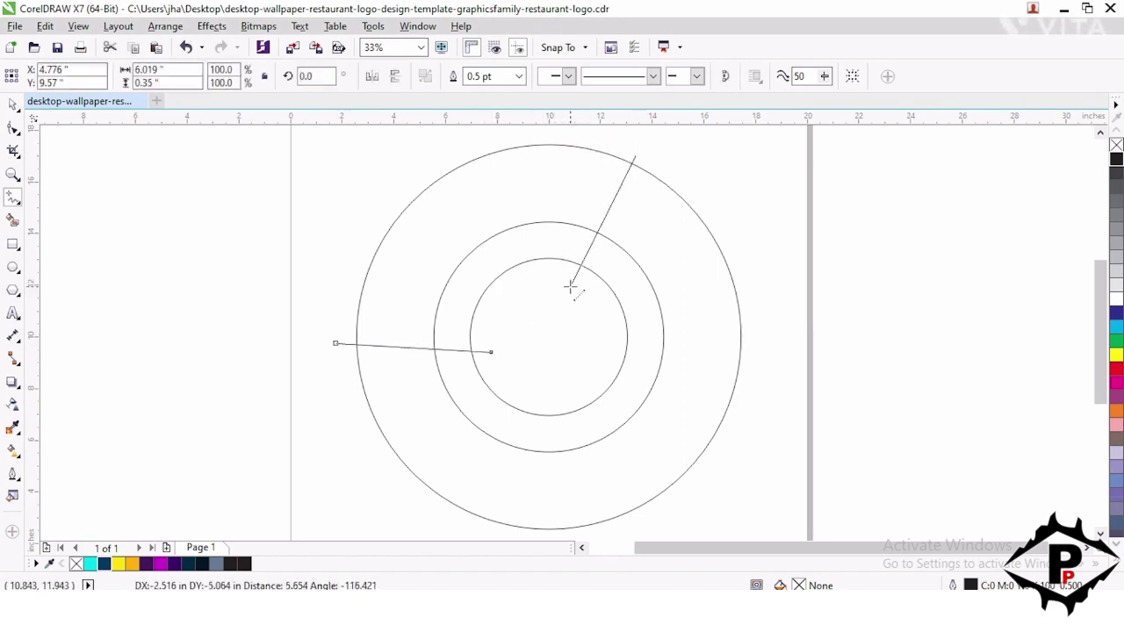
pyautogui.click(572, 286)
pyautogui.click(591, 389)
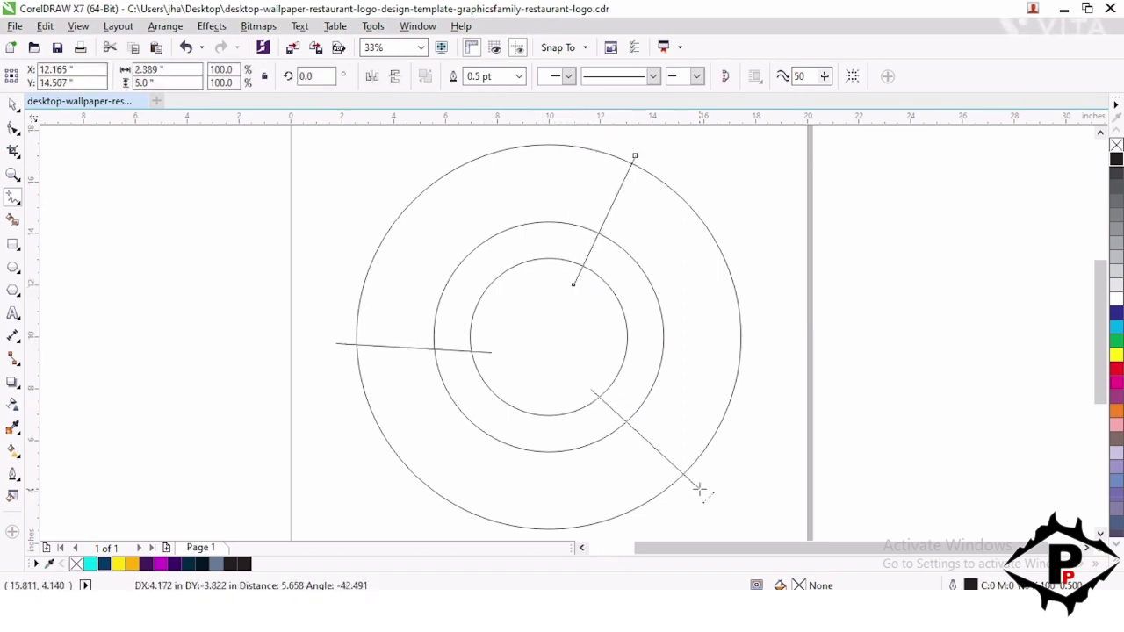
pyautogui.click(704, 494)
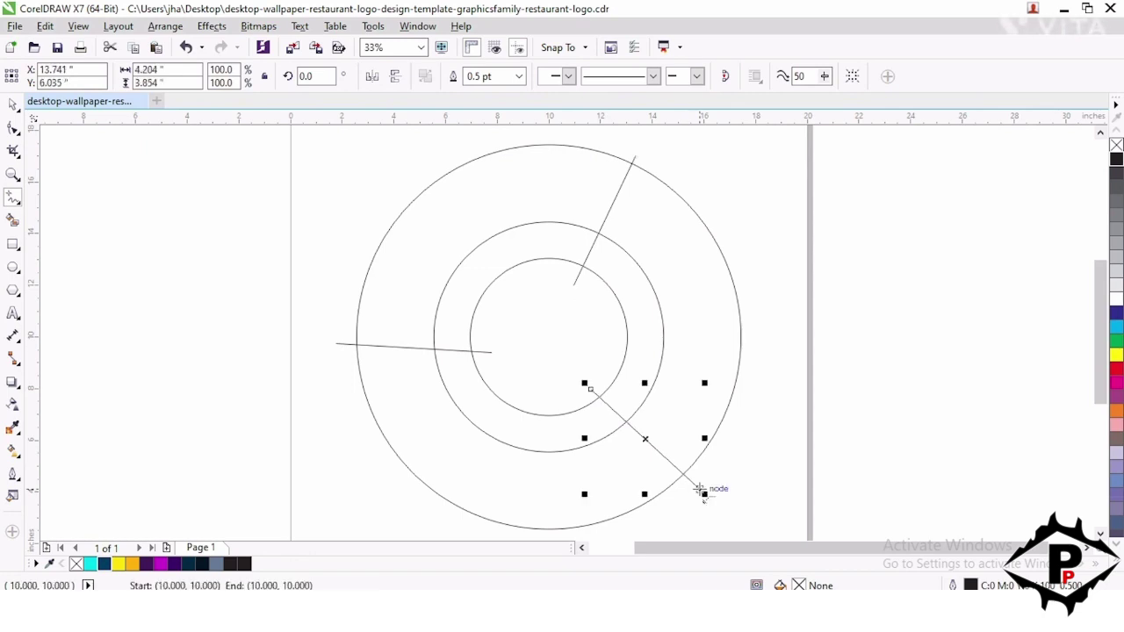
# - Move the upper-right dividing line slightly to the right, centring it at about X 12.44, Y 14.45 inches
pyautogui.click(12, 104)
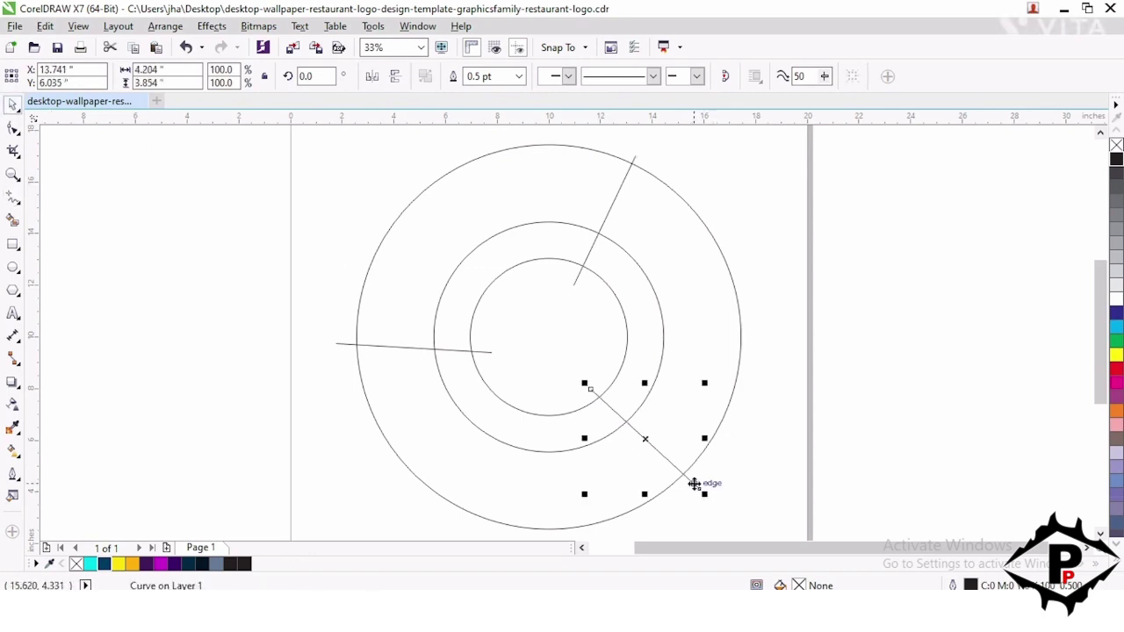
pyautogui.click(618, 197)
pyautogui.moveTo(618, 197); pyautogui.dragTo(624, 198)
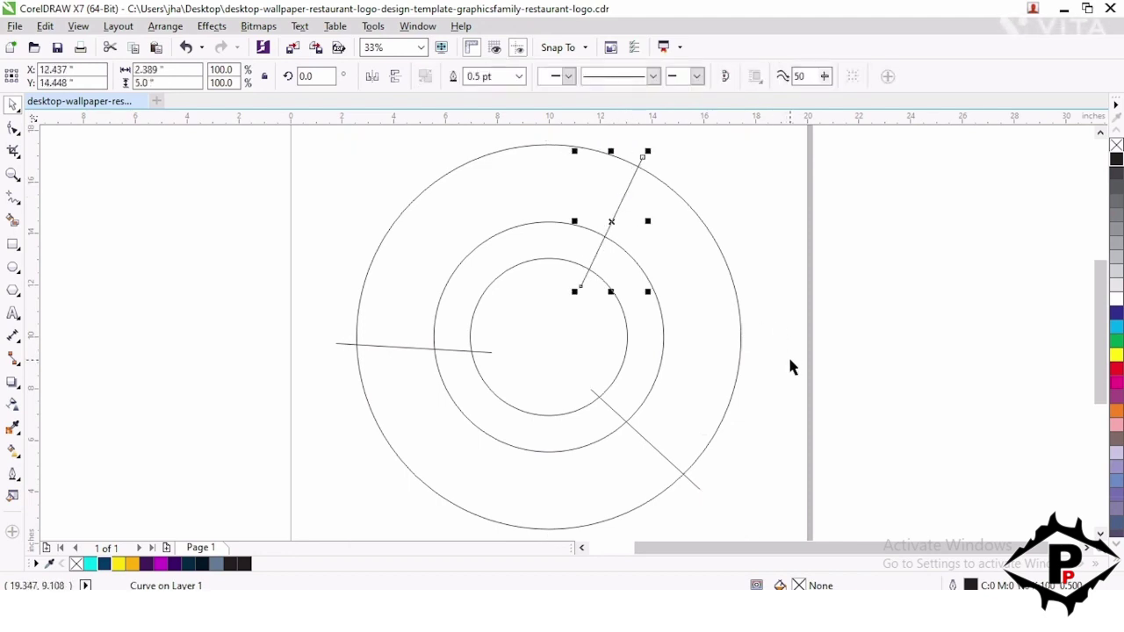
pyautogui.click(827, 333)
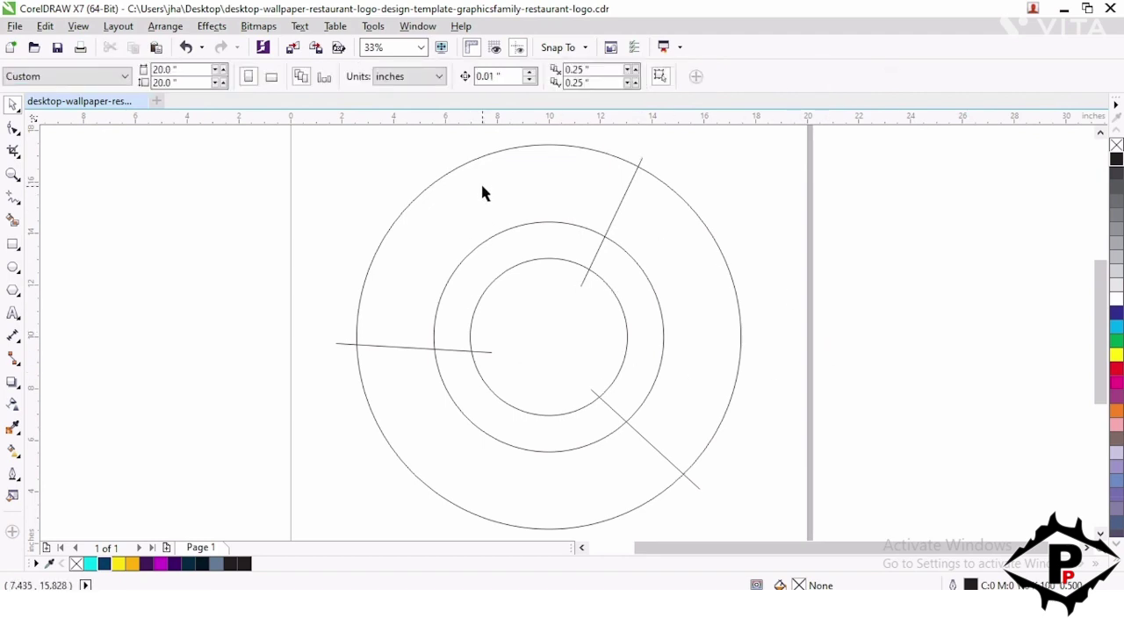
# - Use Smart Fill to create slate-blue shapes with a 0.5 pt black outline in all six segments of the outer and inner rings
pyautogui.click(13, 221)
pyautogui.click(420, 234)
pyautogui.click(415, 428)
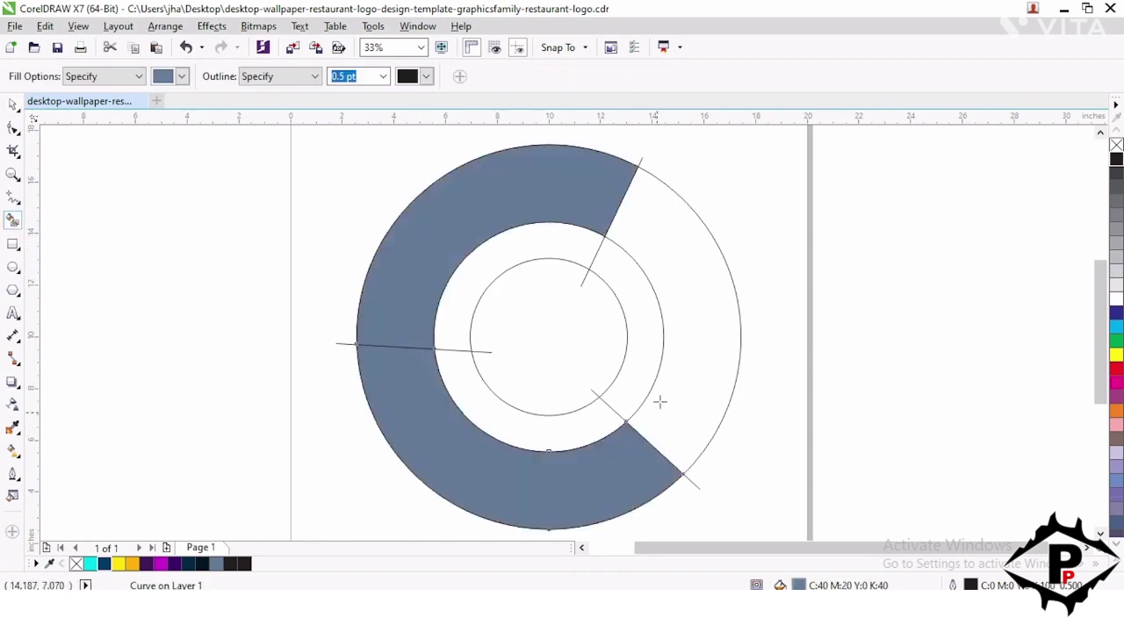
pyautogui.click(686, 353)
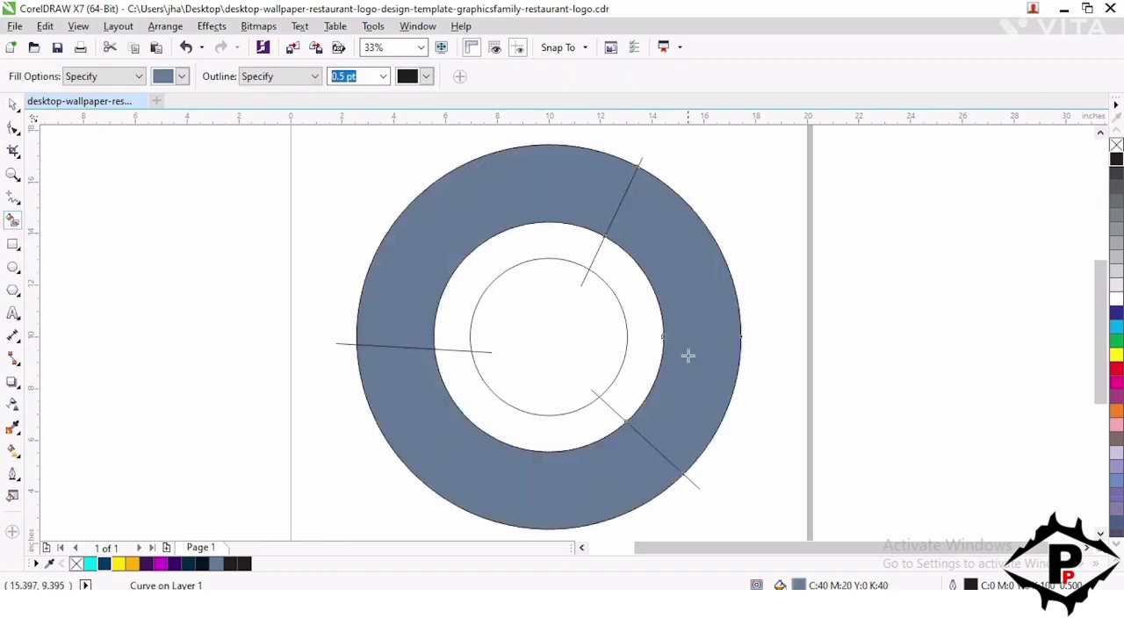
pyautogui.click(510, 428)
pyautogui.click(473, 284)
pyautogui.click(642, 339)
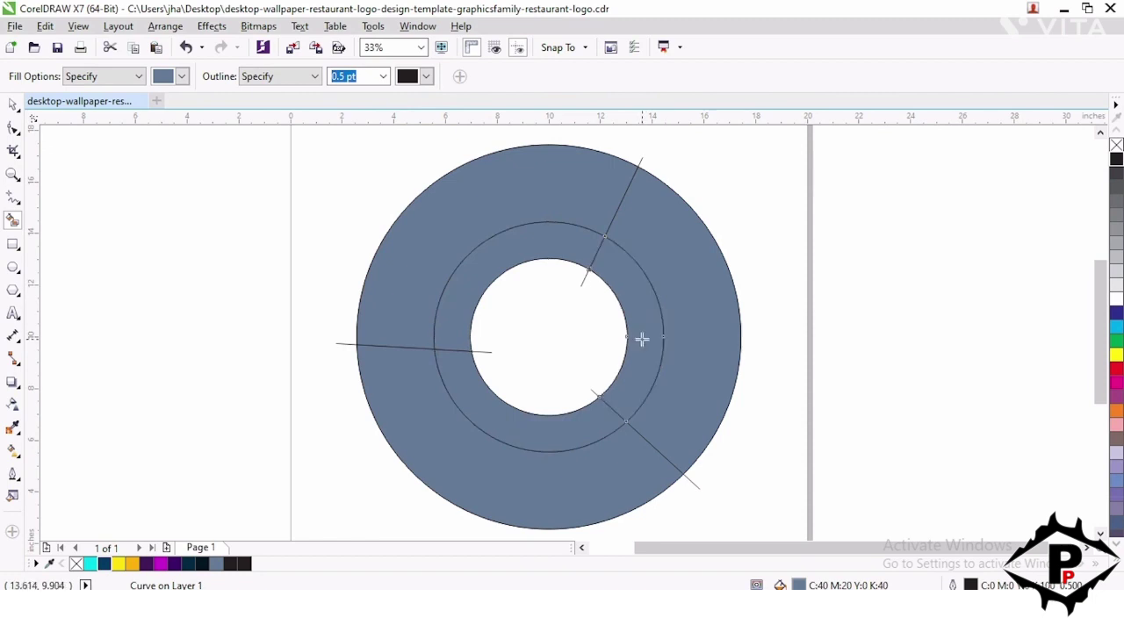
# - Delete the three straight dividing lines that stick out beyond the filled ring segments
pyautogui.click(11, 102)
pyautogui.click(155, 262)
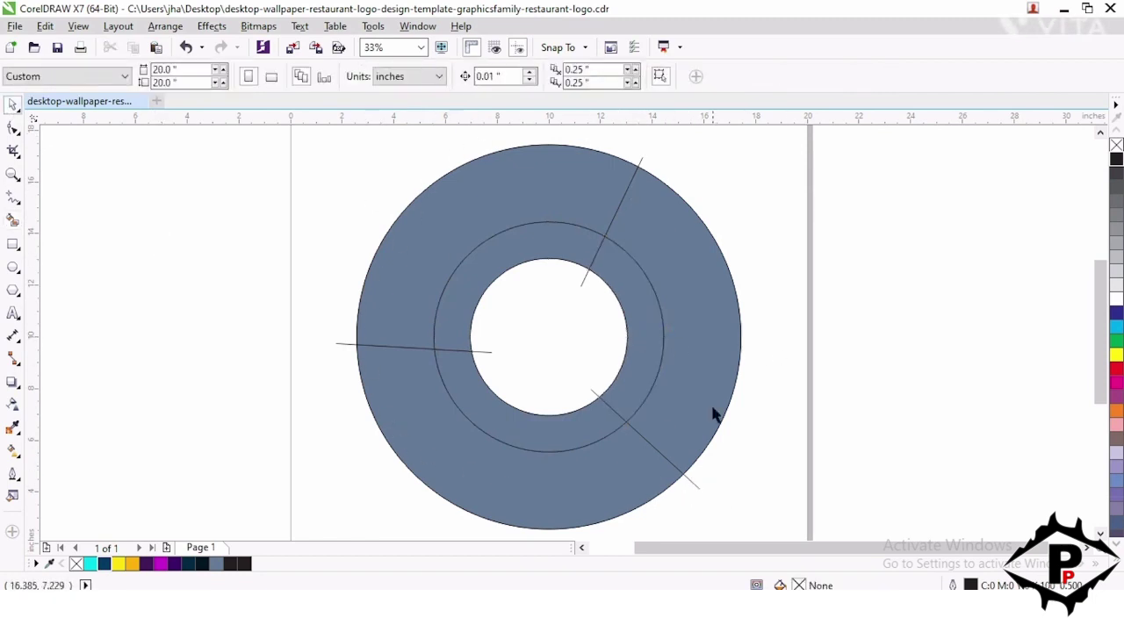
pyautogui.click(694, 490)
pyautogui.press('Escape')
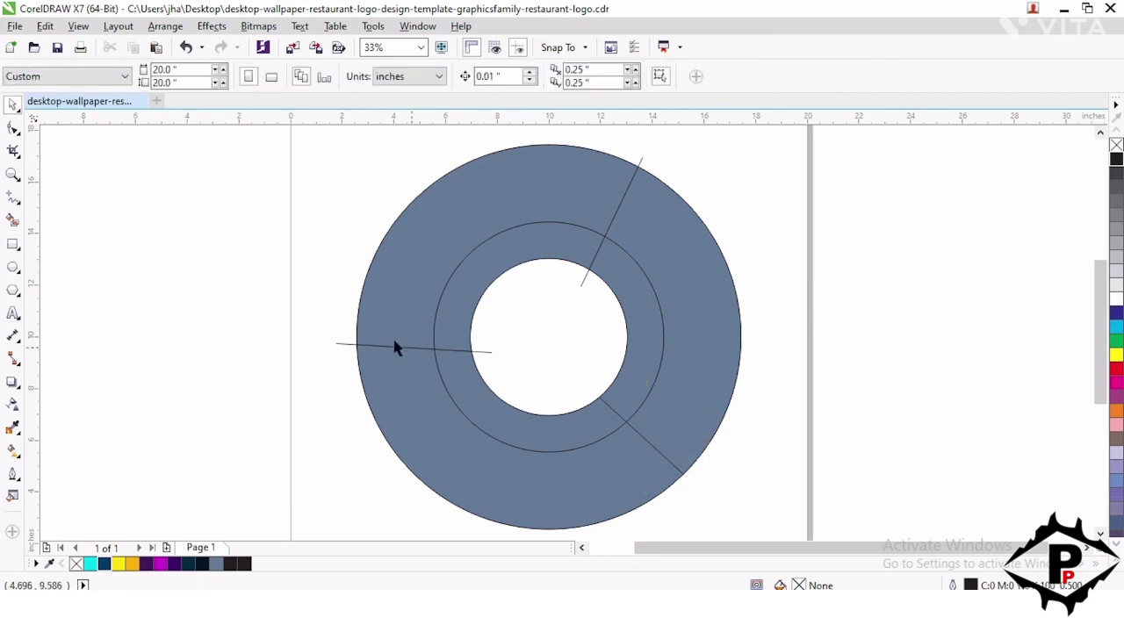
pyautogui.click(336, 344)
pyautogui.press('Delete')
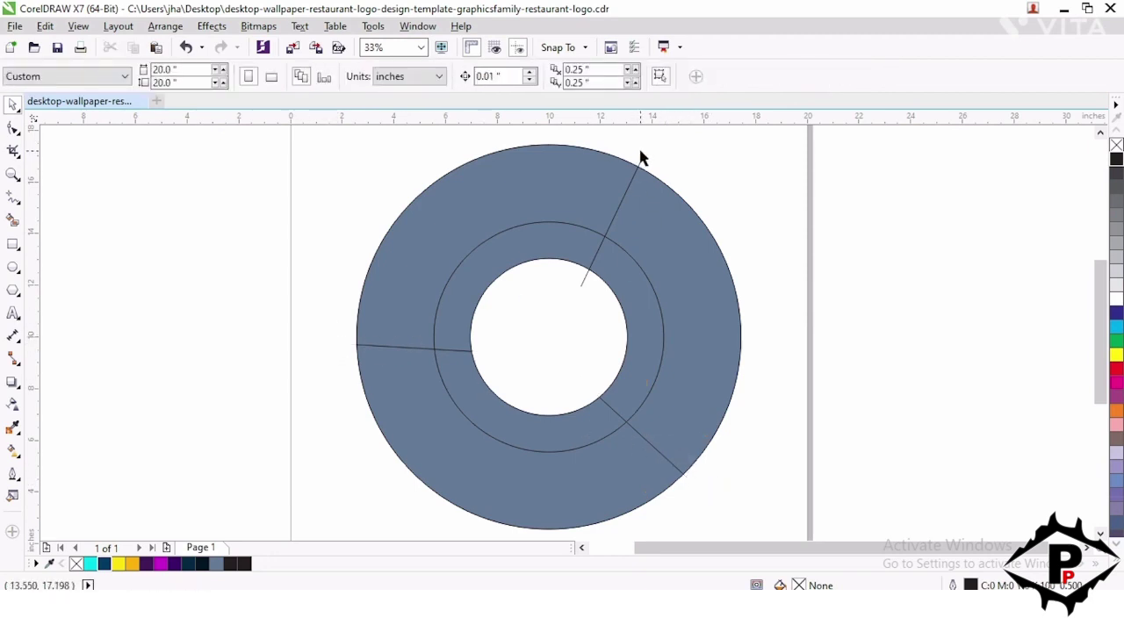
pyautogui.click(641, 162)
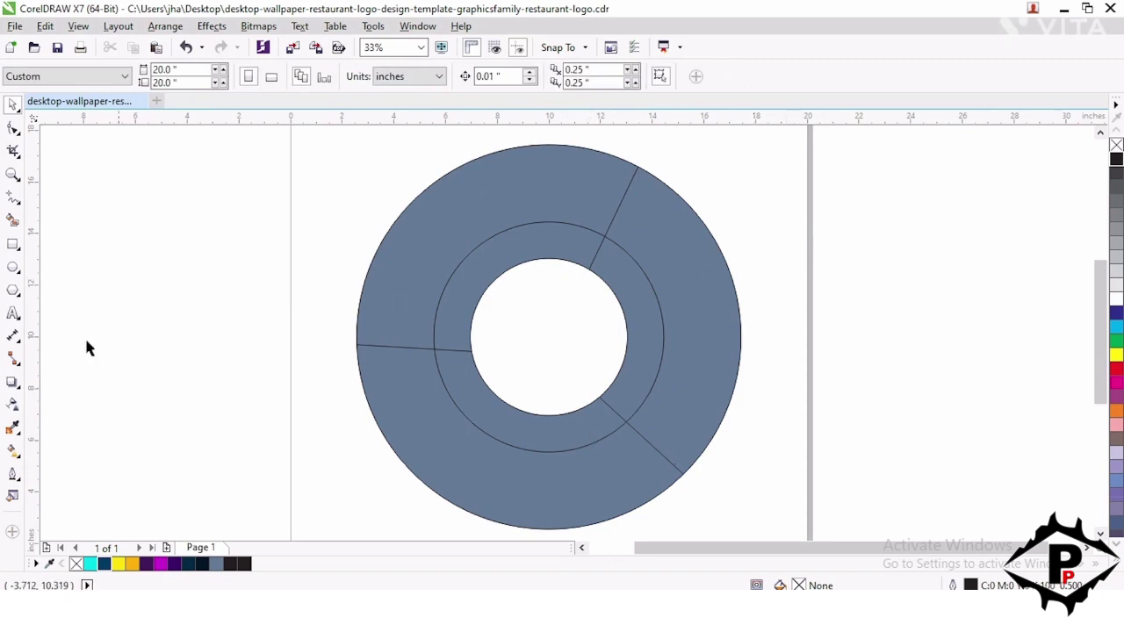
# - Apply a linear fountain fill to the upper-left outer segment, running from dark blue near the top to cyan at the lower end
pyautogui.click(13, 452)
pyautogui.click(389, 294)
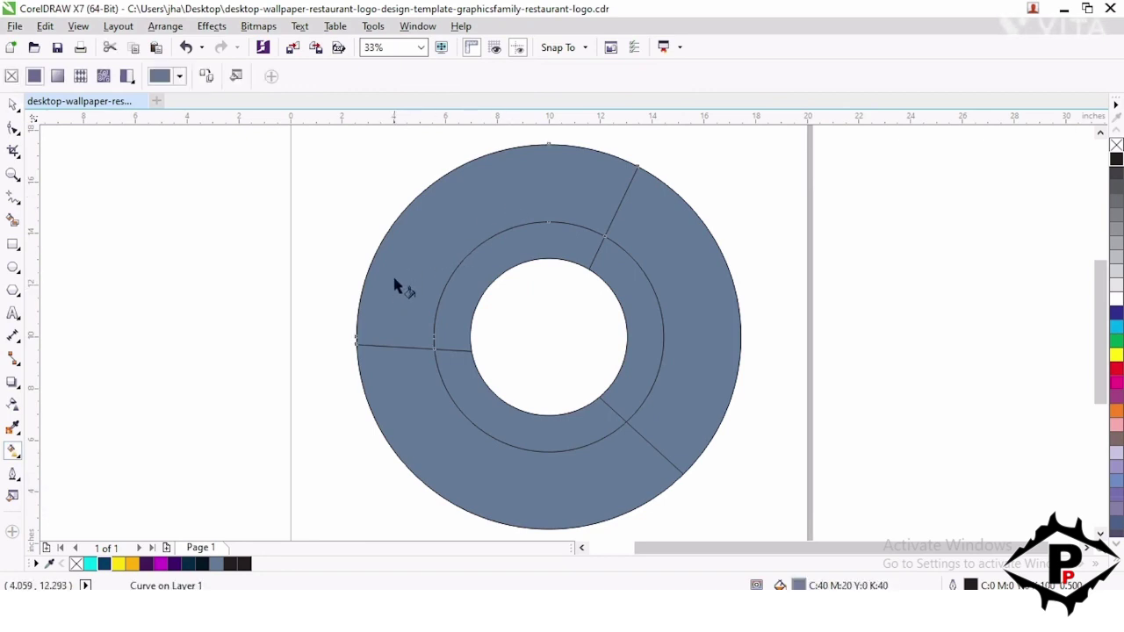
pyautogui.moveTo(569, 176); pyautogui.dragTo(396, 312)
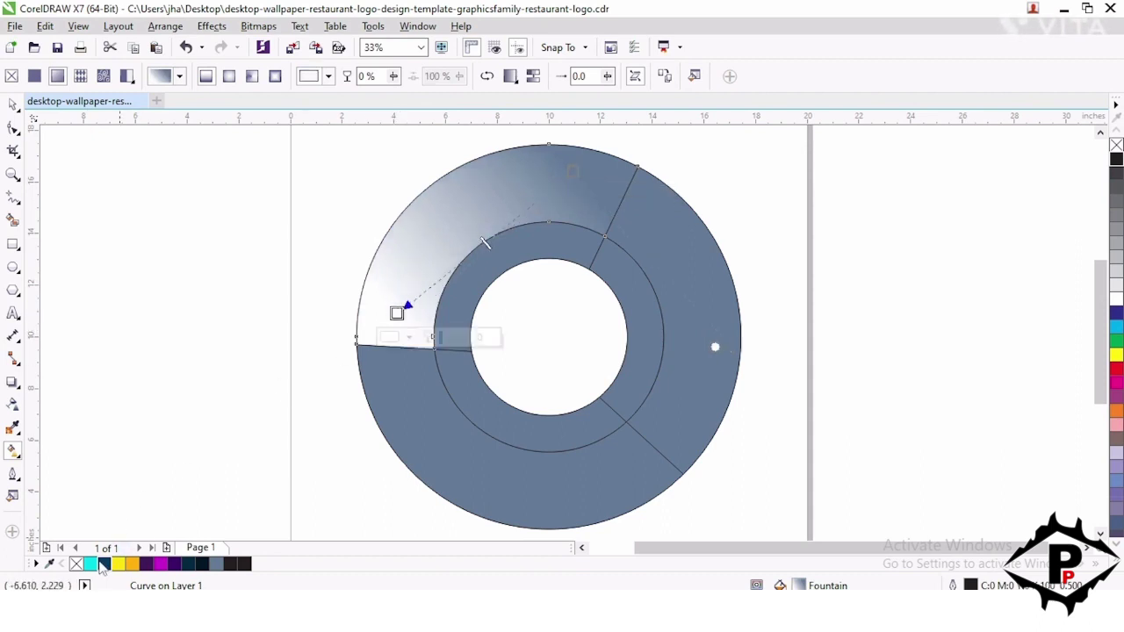
pyautogui.click(92, 563)
pyautogui.click(575, 168)
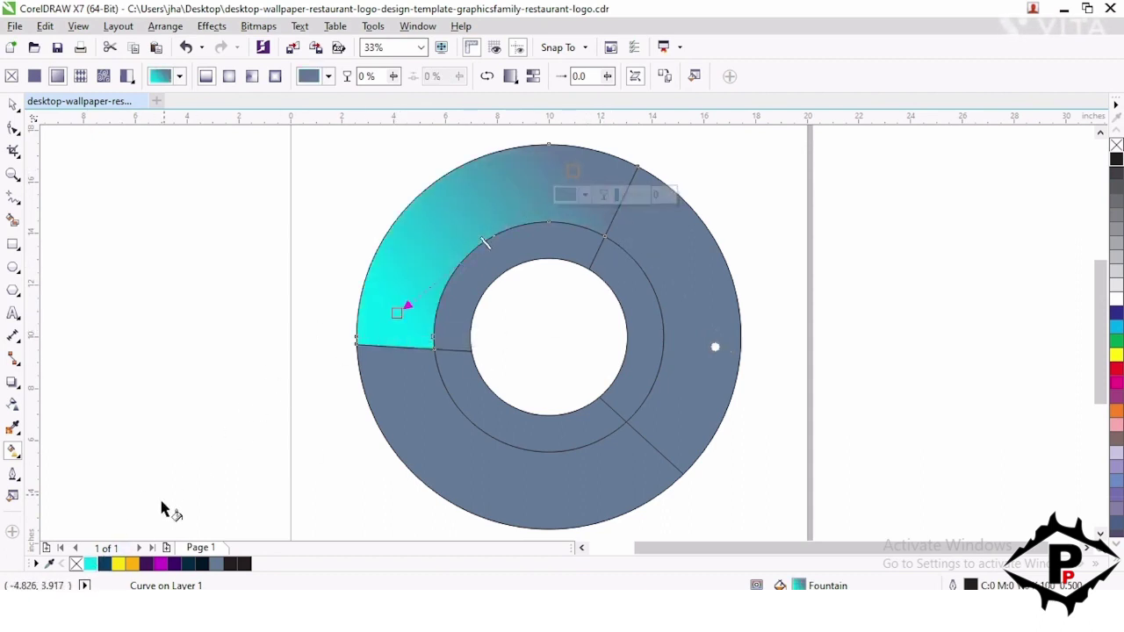
pyautogui.click(105, 563)
# - Adjust the gradient's end nodes, moving the dark end outward toward the upper-right divider and the cyan end slightly outward
pyautogui.moveTo(572, 169); pyautogui.dragTo(602, 152)
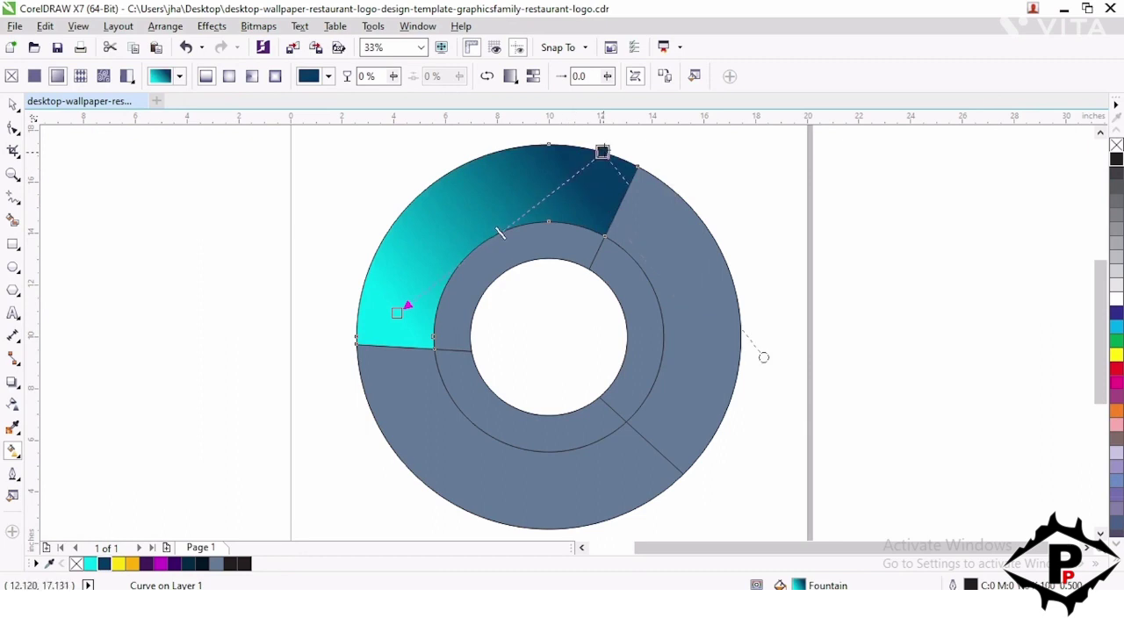
pyautogui.moveTo(397, 313)
pyautogui.mouseDown()
pyautogui.moveTo(367, 335)
pyautogui.moveTo(391, 309)
pyautogui.mouseUp()
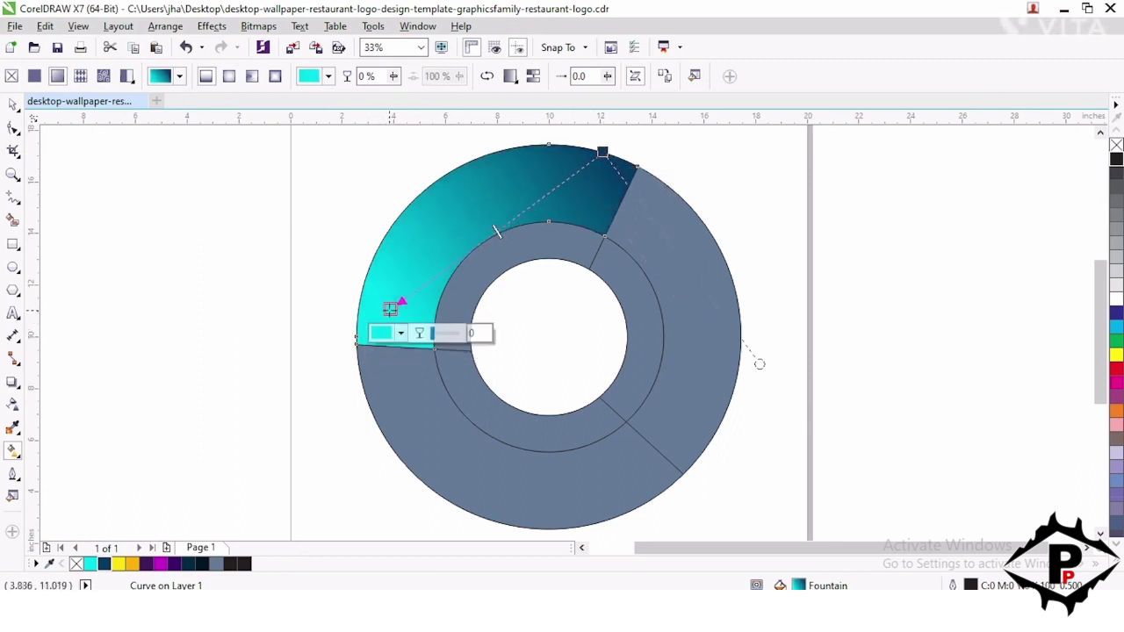
pyautogui.moveTo(603, 152); pyautogui.dragTo(596, 155)
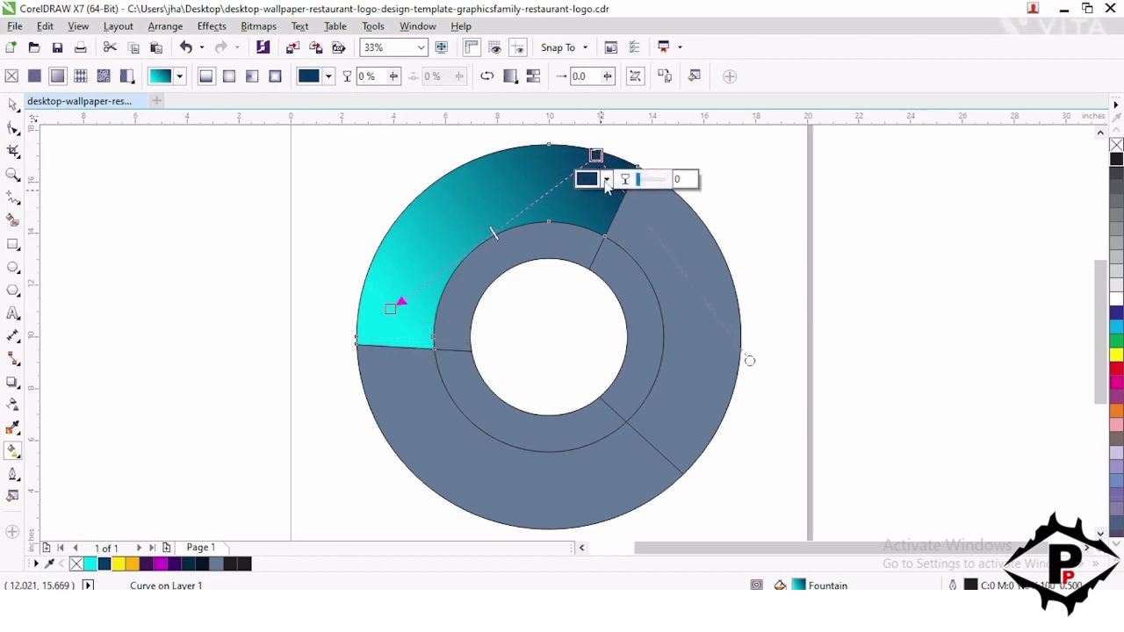
# - Set the green value of the gradient's dark end colour to 71, giving #014766, and deselect the segment
pyautogui.click(606, 179)
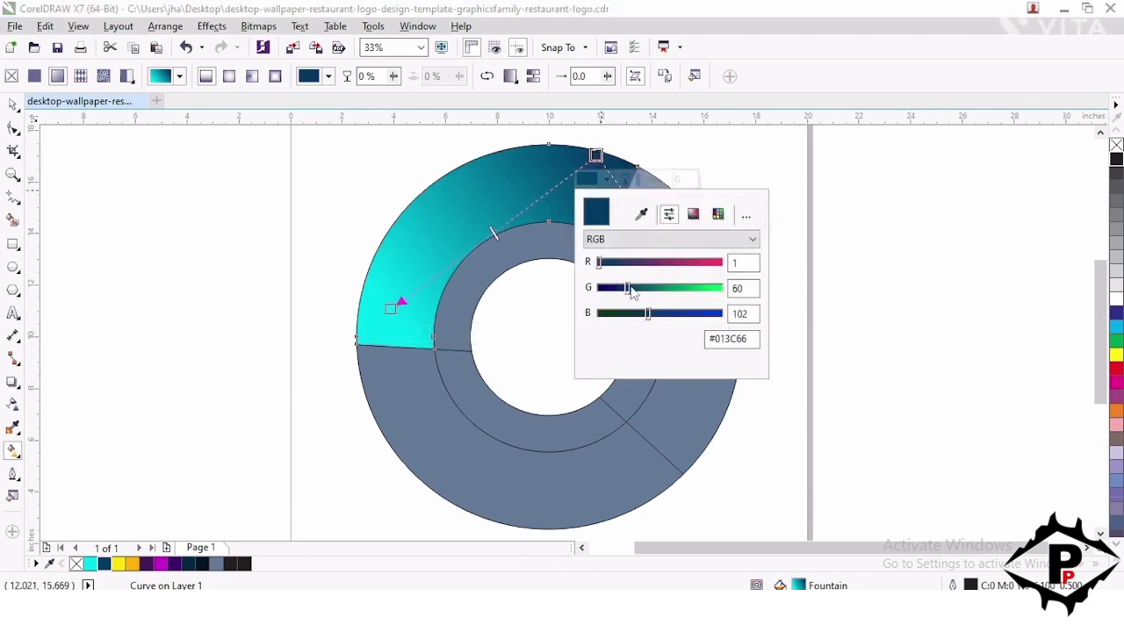
pyautogui.moveTo(630, 291); pyautogui.dragTo(632, 295)
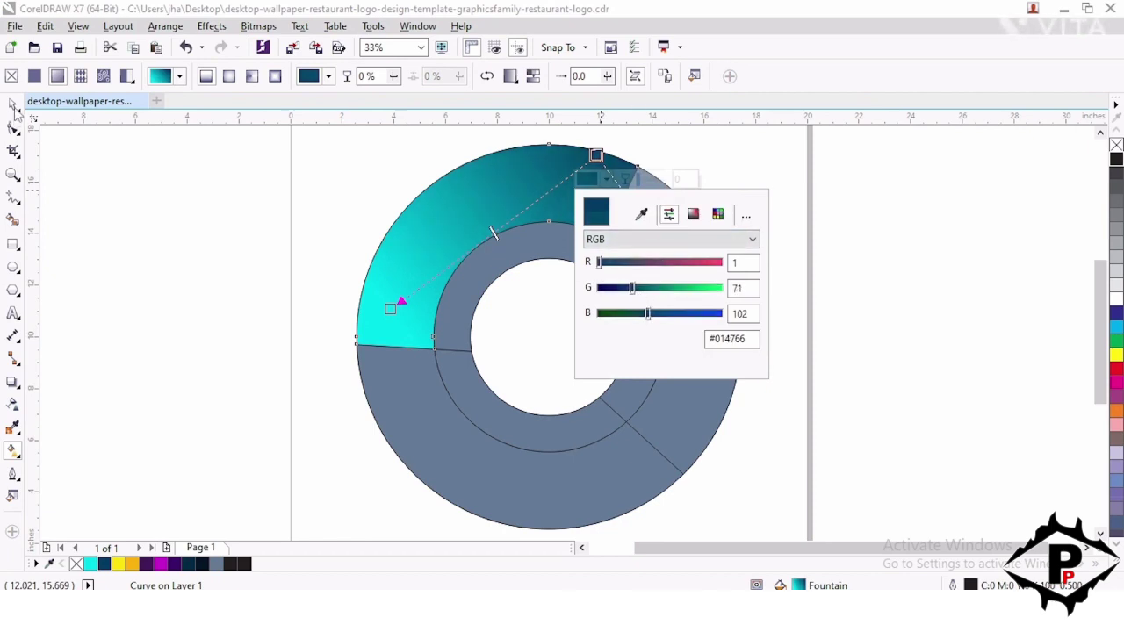
pyautogui.click(284, 229)
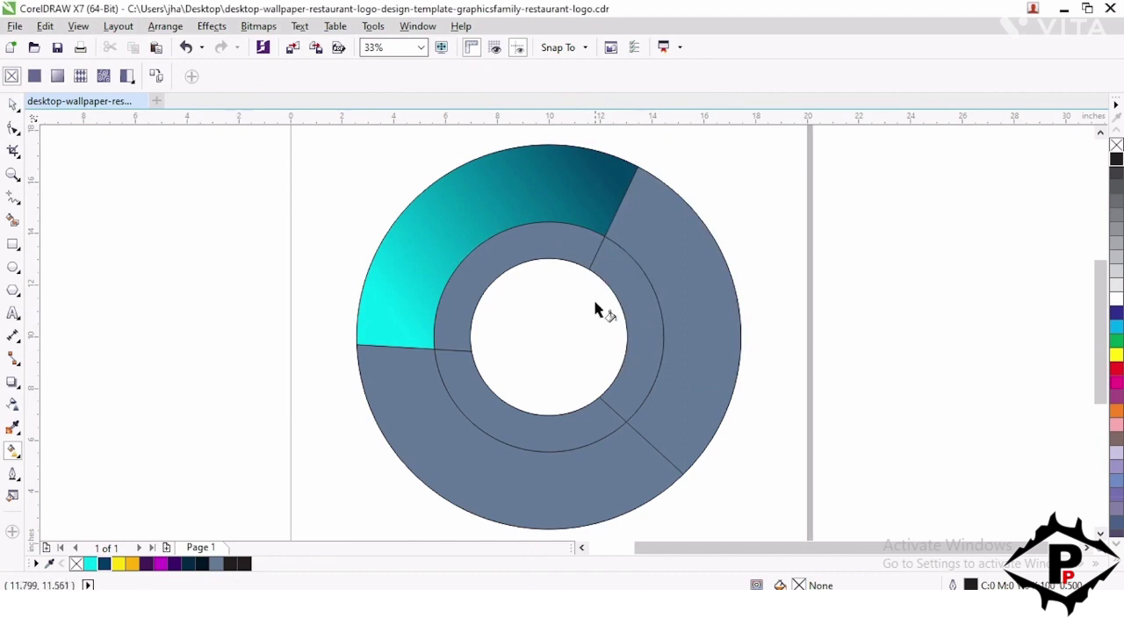
# - Apply a linear fountain fill to the right outer segment, running from yellow at the upper end to amber at the lower end
pyautogui.click(722, 372)
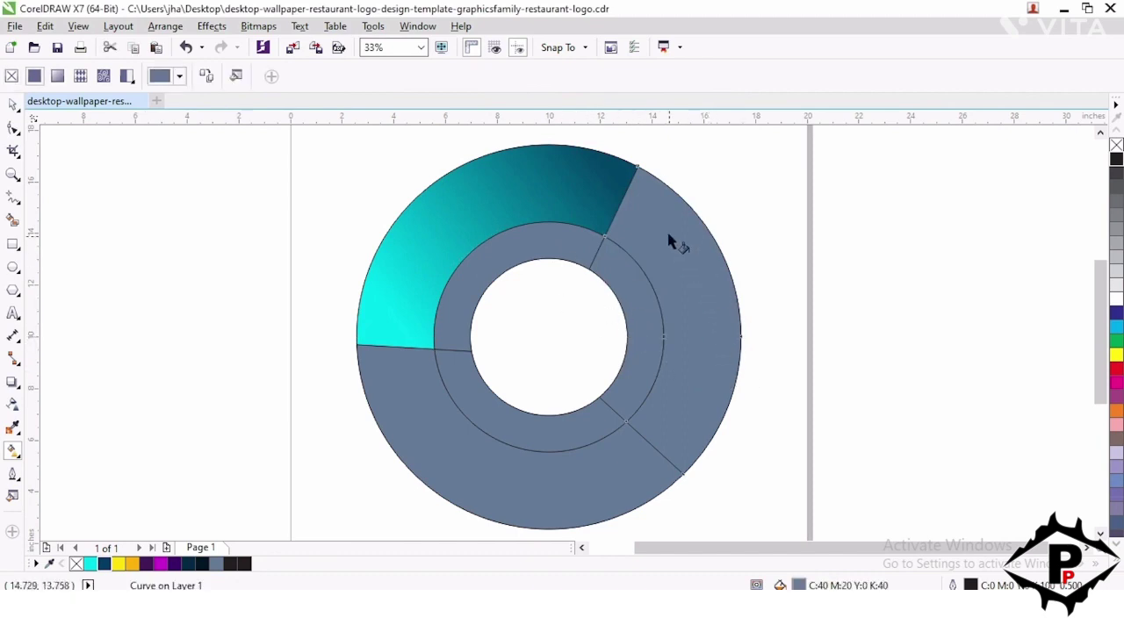
pyautogui.moveTo(647, 207); pyautogui.dragTo(685, 434)
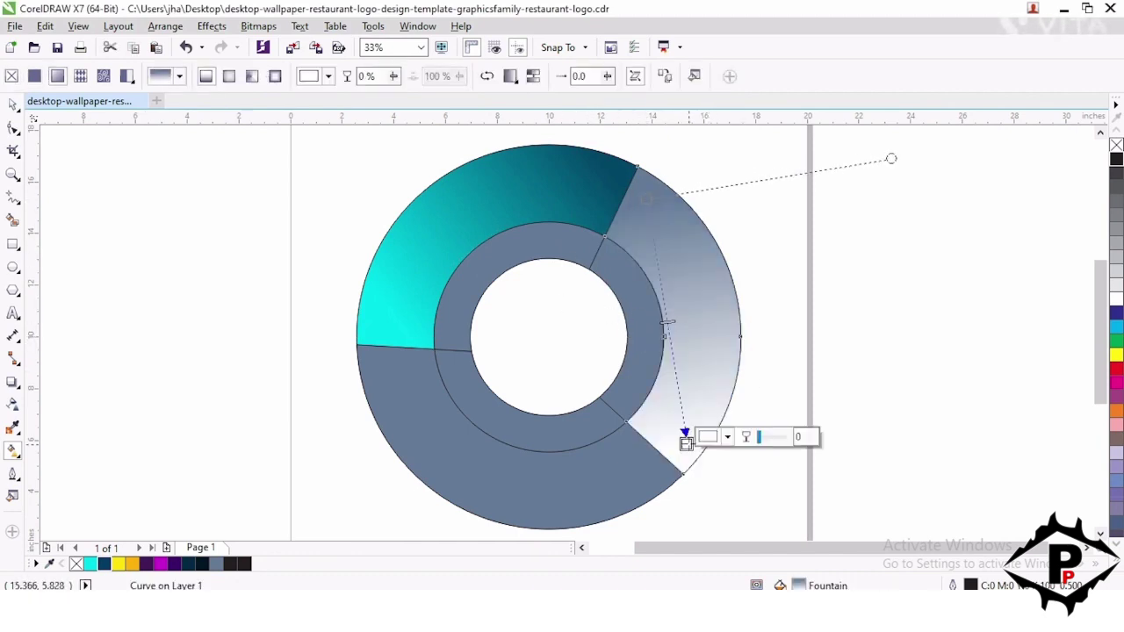
pyautogui.click(118, 564)
pyautogui.click(686, 443)
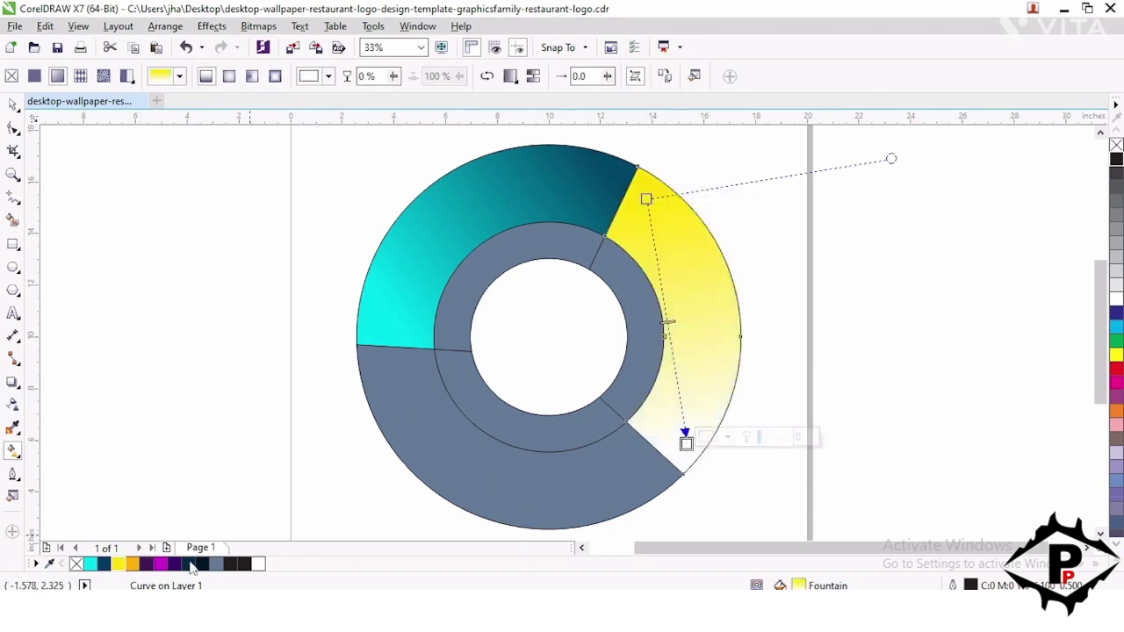
pyautogui.click(131, 564)
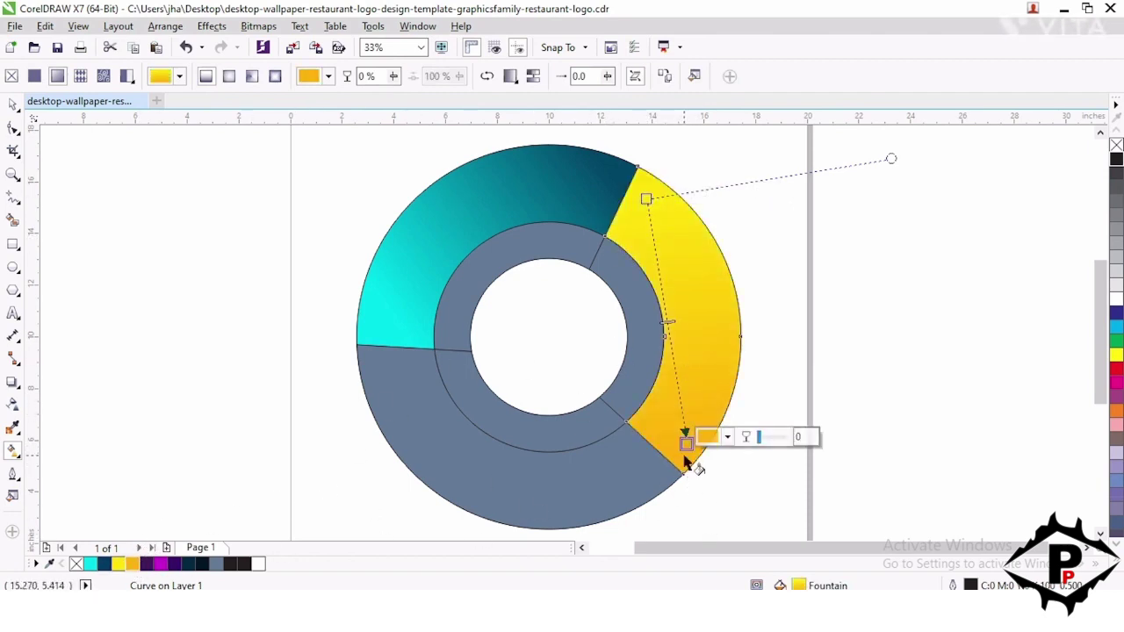
# - Move the yellow and amber end nodes of the right outer segment's gradient slightly inward, making the gradient shorter and nearly vertical
pyautogui.moveTo(686, 444); pyautogui.dragTo(669, 444)
pyautogui.moveTo(648, 198); pyautogui.dragTo(659, 216)
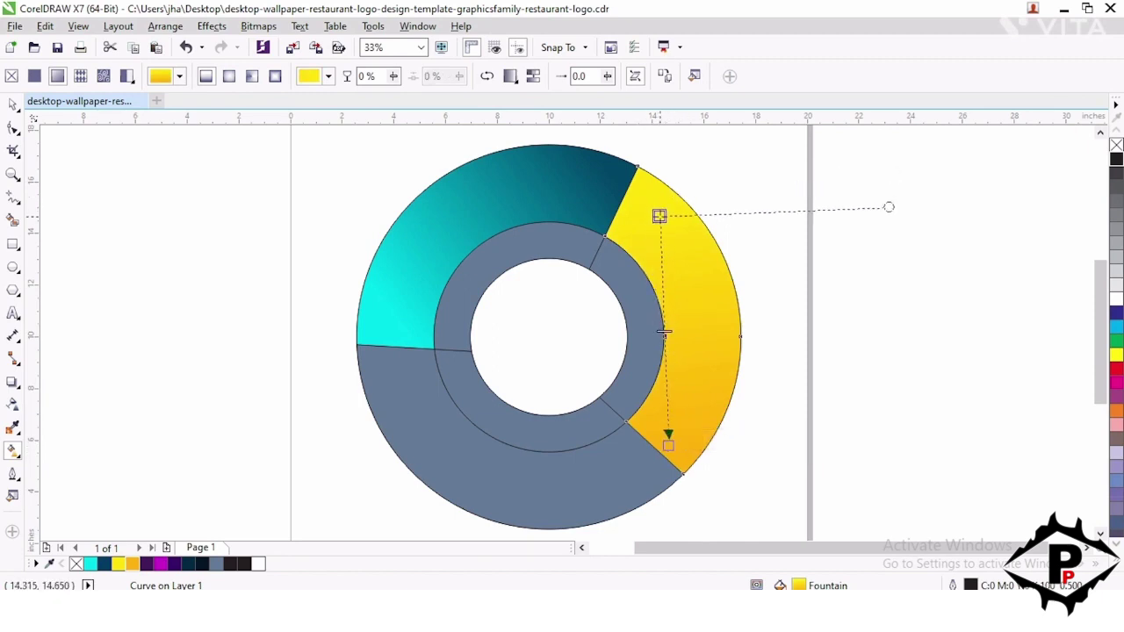
pyautogui.moveTo(668, 445); pyautogui.dragTo(669, 435)
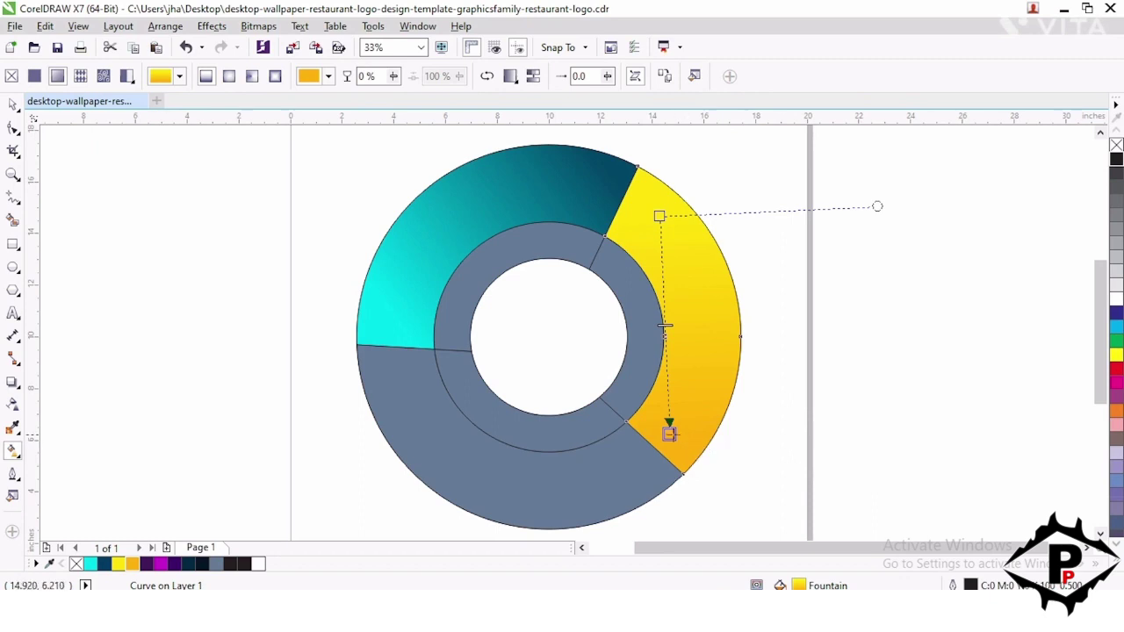
# - Set the green value of the gradient's amber end colour to 98, giving #FE6201, and deselect the segment
pyautogui.click(709, 430)
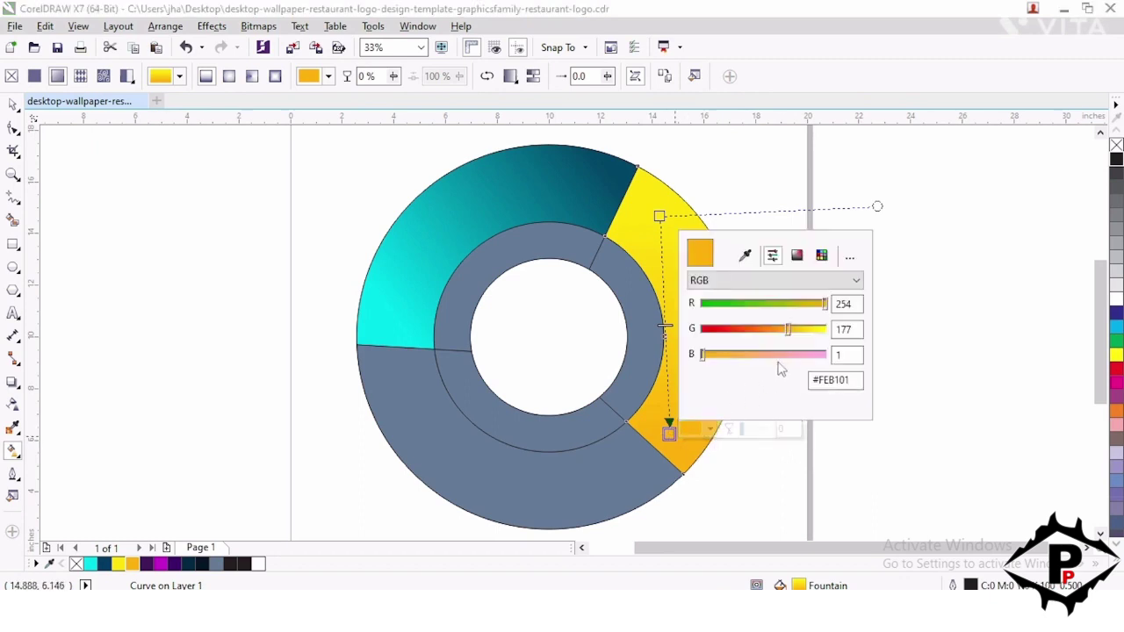
pyautogui.moveTo(785, 328); pyautogui.dragTo(753, 343)
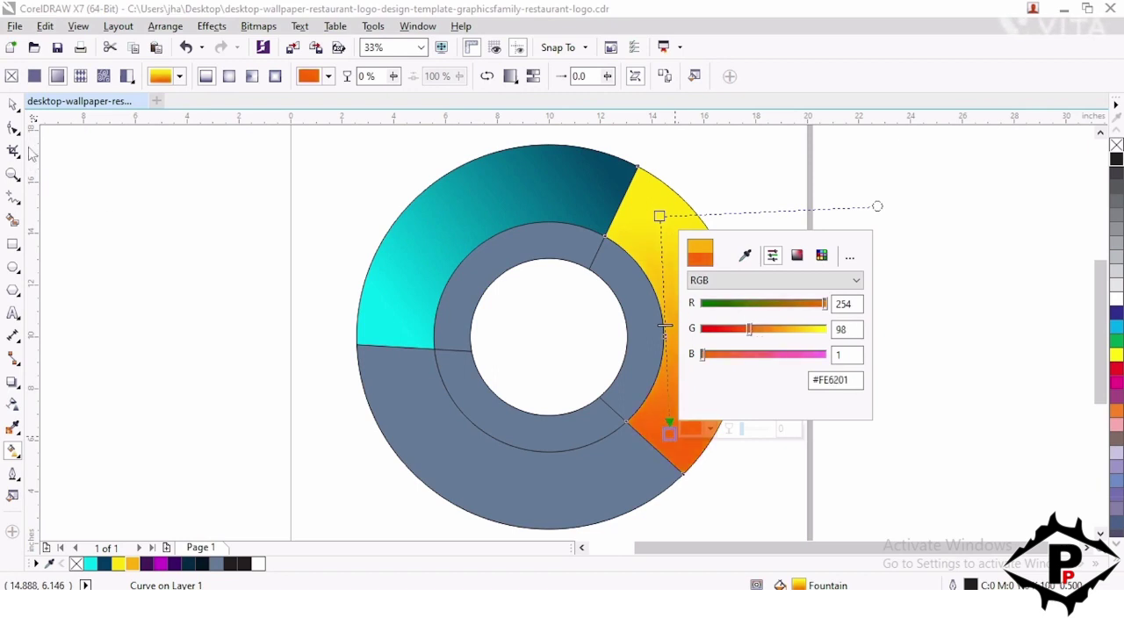
pyautogui.click(226, 304)
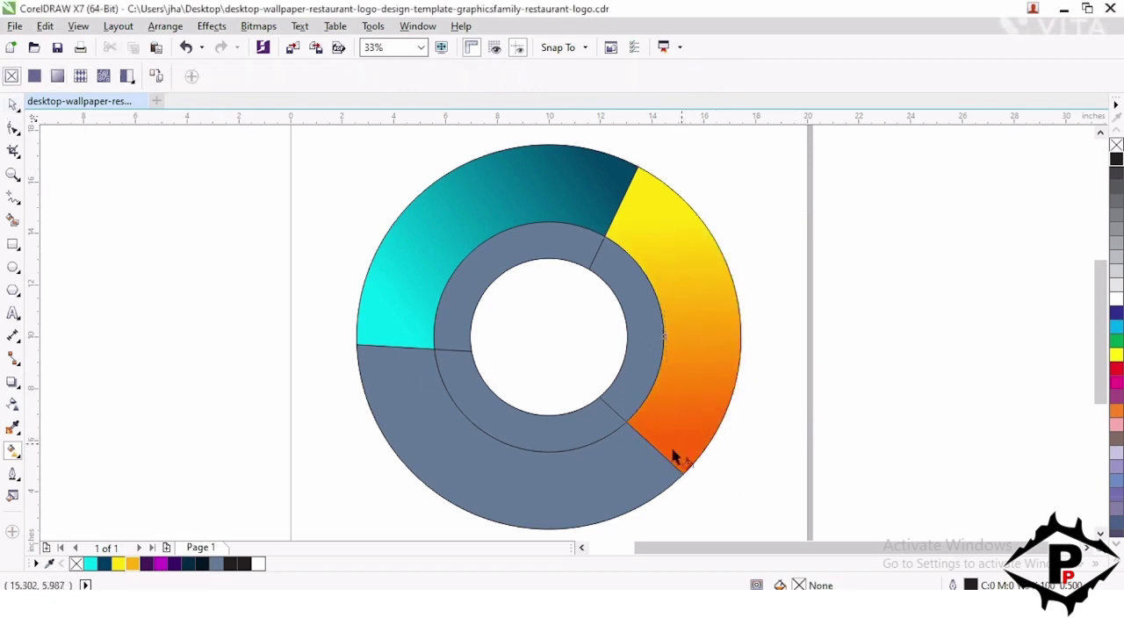
# - Apply a linear fountain fill to the lower outer segment, from magenta at the right end to dark purple at the left end, and deselect it
pyautogui.click(527, 494)
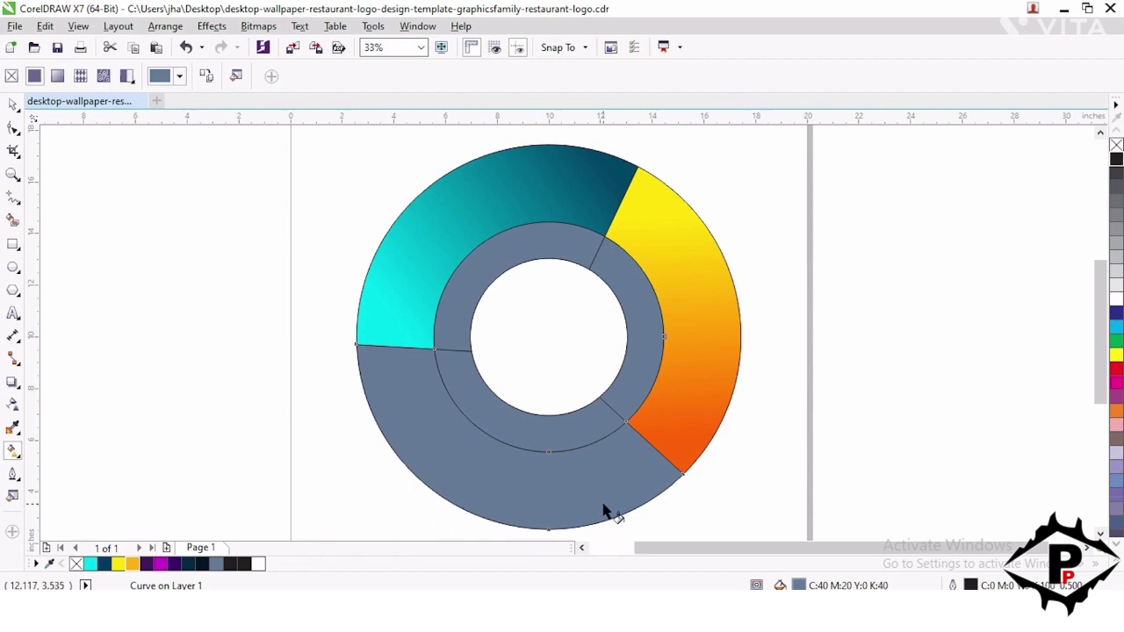
pyautogui.moveTo(632, 483); pyautogui.dragTo(391, 378)
pyautogui.click(631, 483)
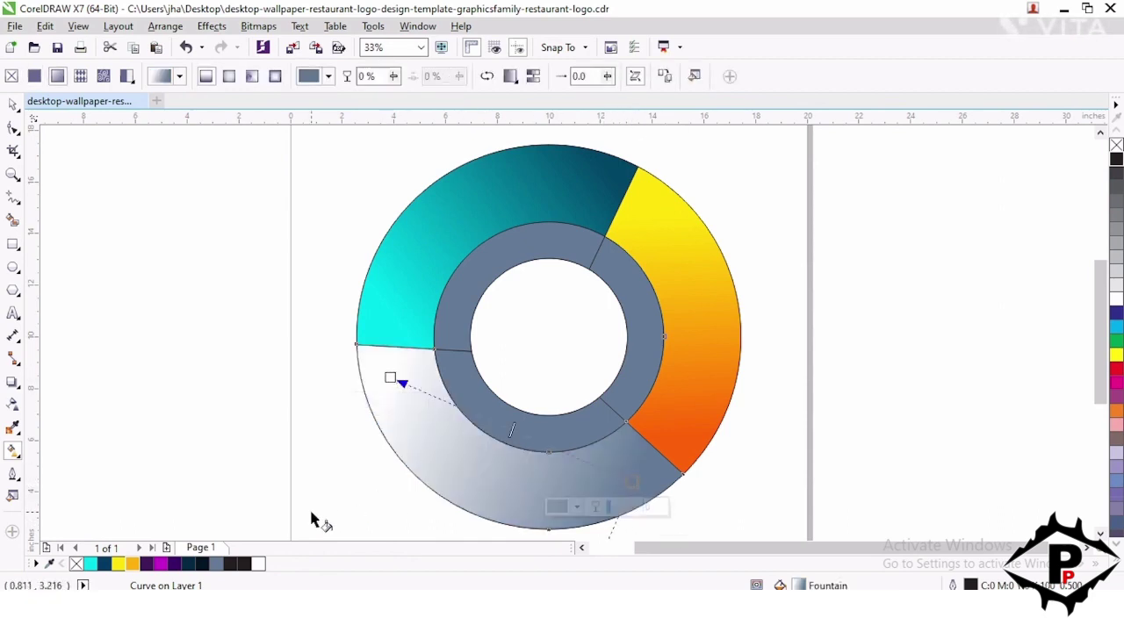
pyautogui.moveTo(161, 564); pyautogui.dragTo(632, 482)
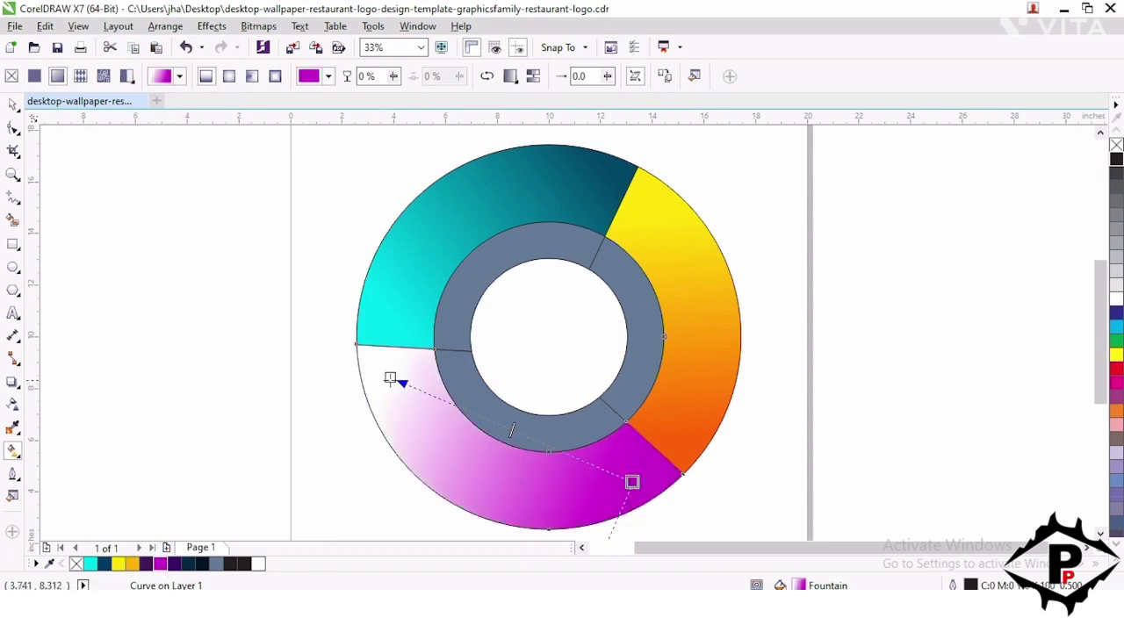
pyautogui.moveTo(176, 564); pyautogui.dragTo(397, 375)
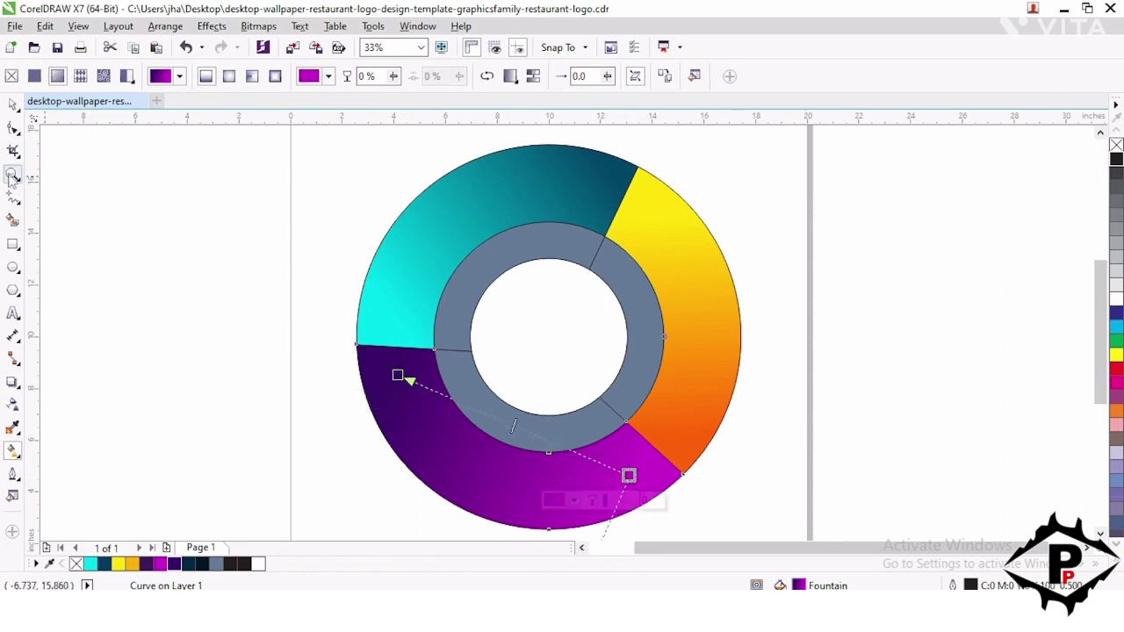
pyautogui.click(13, 104)
pyautogui.click(180, 282)
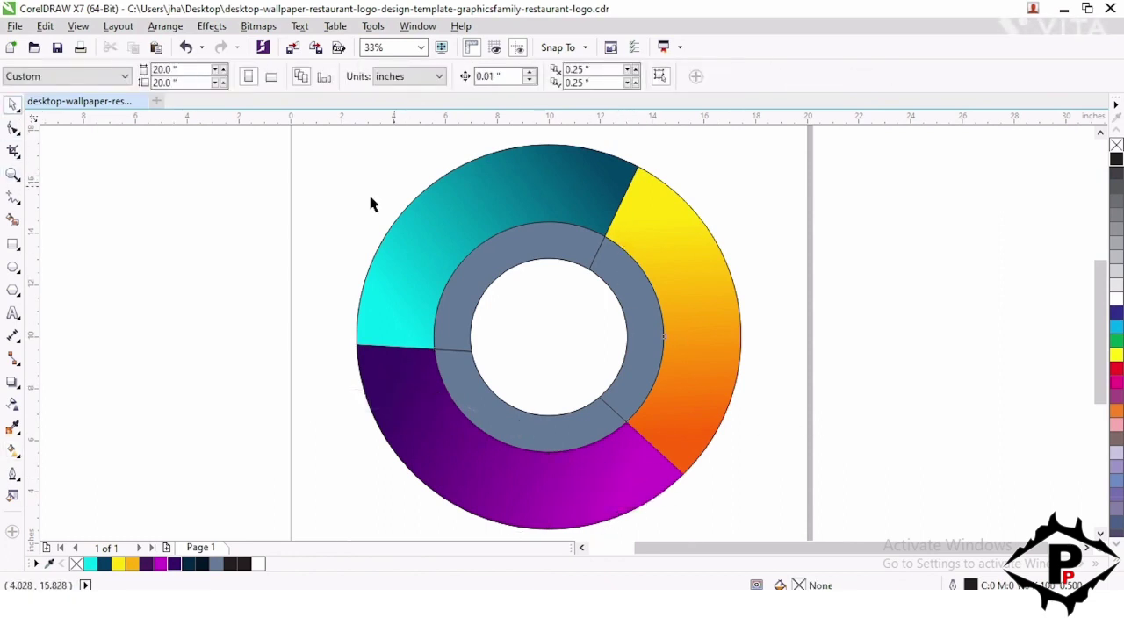
pyautogui.click(565, 260)
pyautogui.click(582, 419)
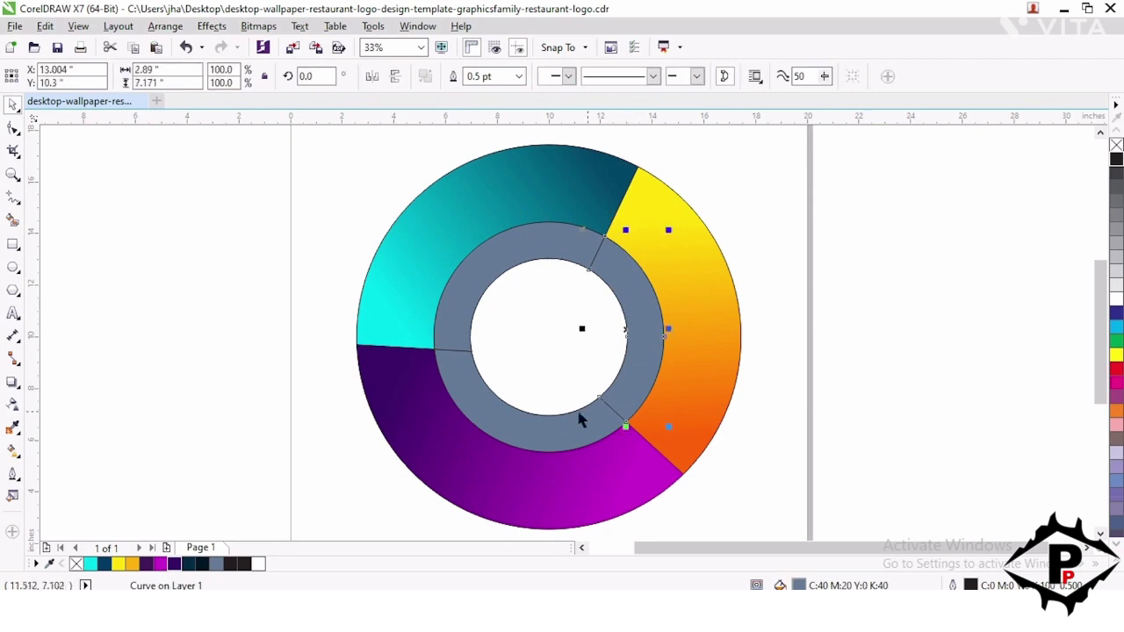
pyautogui.click(489, 342)
pyautogui.click(468, 292)
pyautogui.click(816, 374)
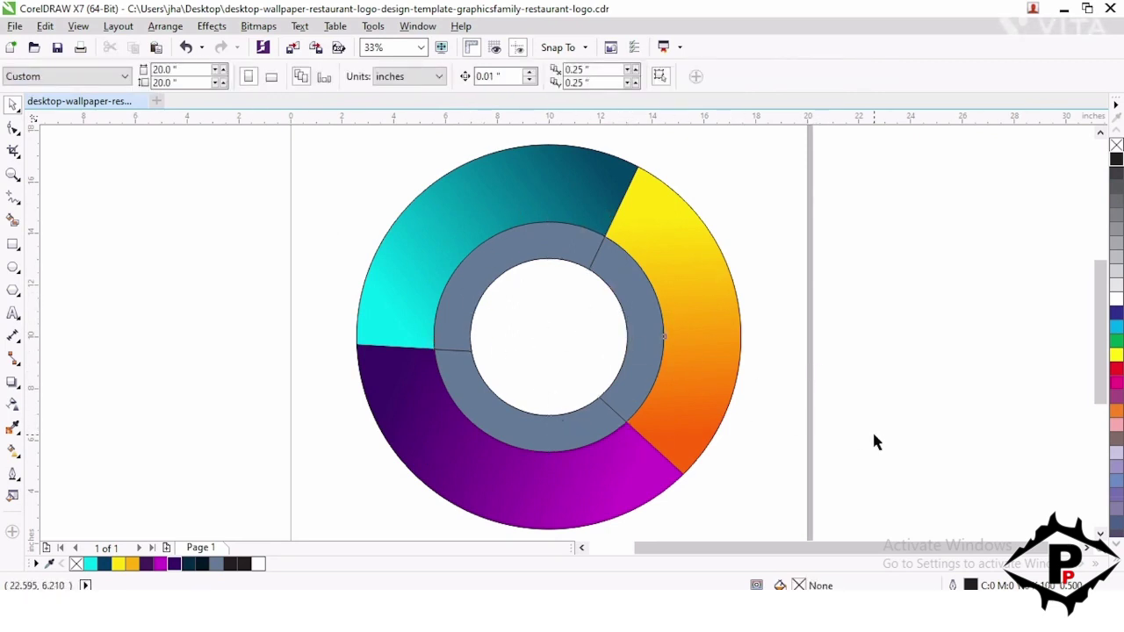
pyautogui.click(522, 241)
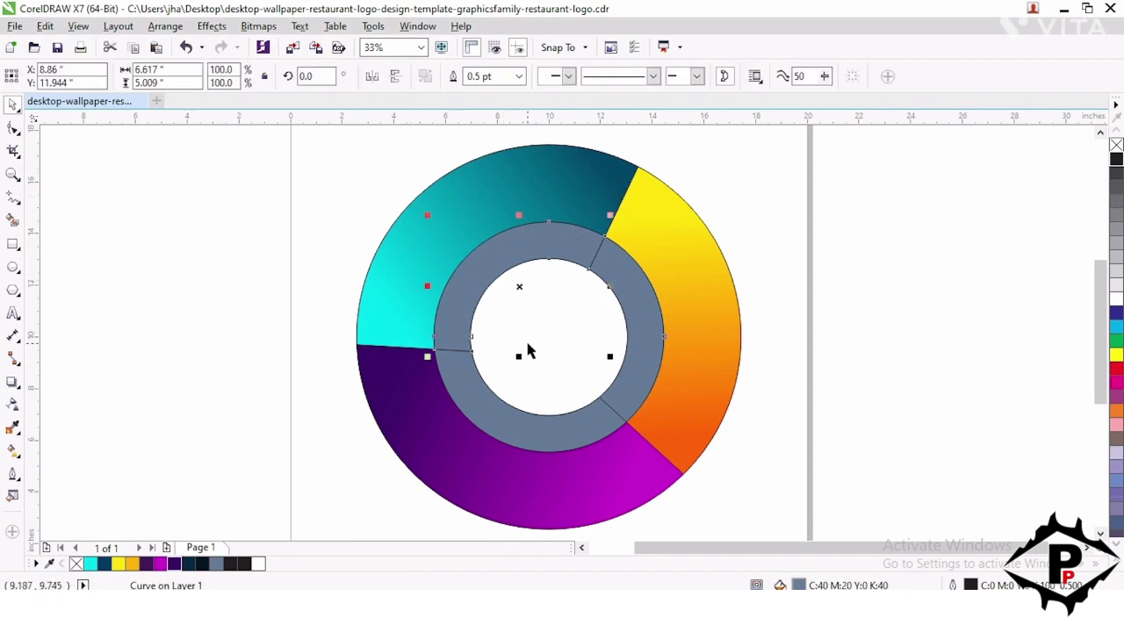
pyautogui.click(13, 405)
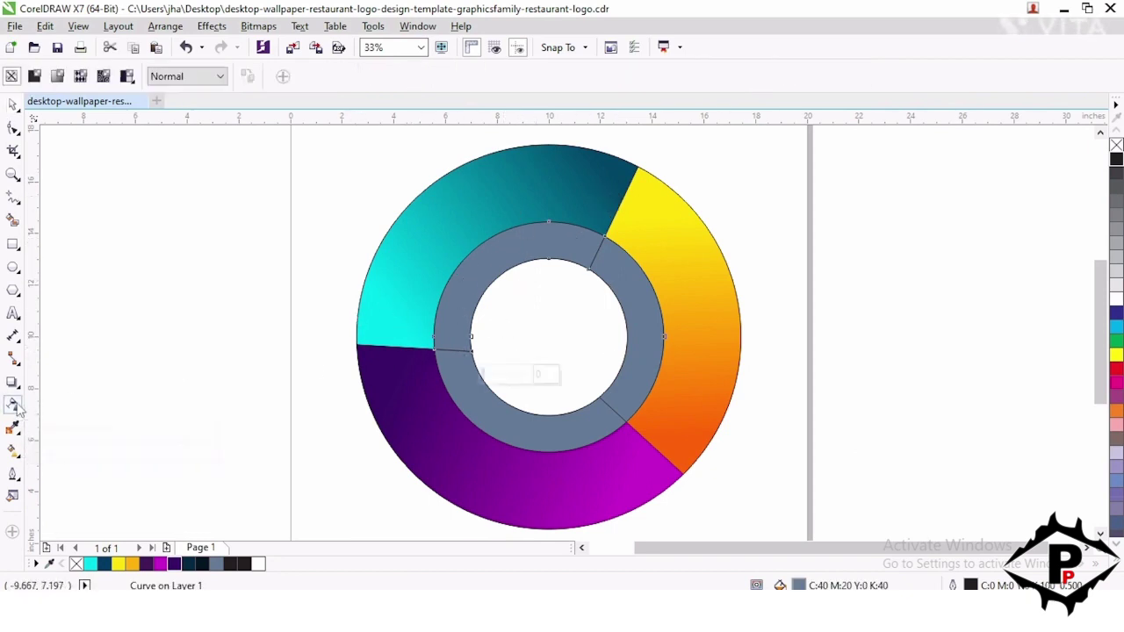
pyautogui.click(12, 428)
pyautogui.click(12, 450)
pyautogui.click(468, 233)
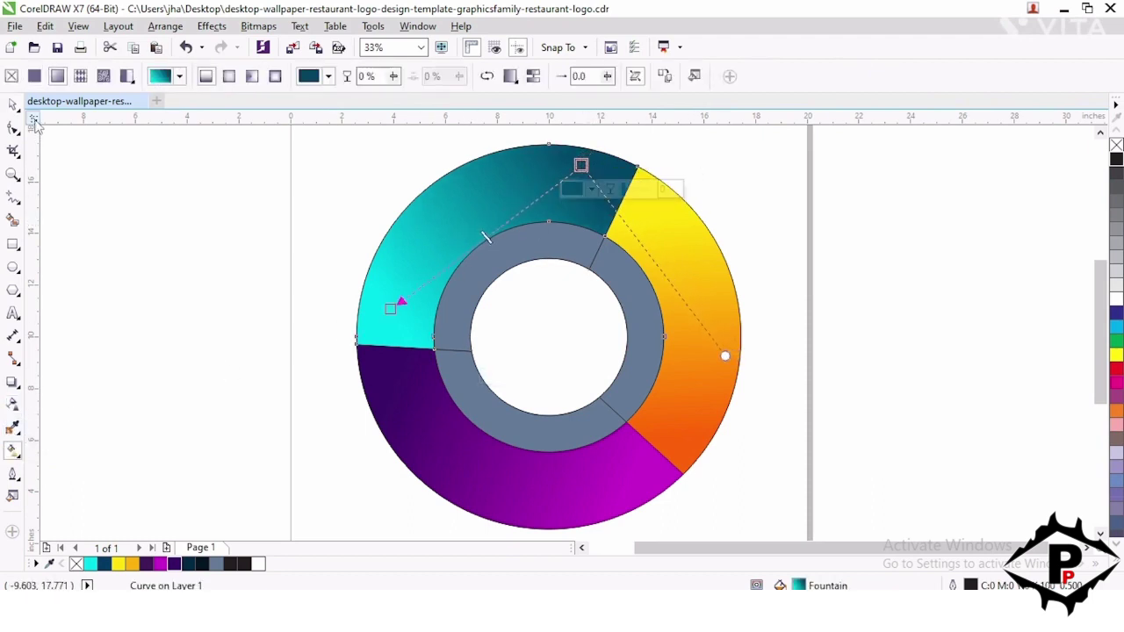
pyautogui.click(13, 104)
pyautogui.click(101, 189)
# - Copy the upper-left outer segment's gradient to the adjoining inner segment and reverse it, with dark blue at the lower-left end and cyan at the upper-right end
pyautogui.click(539, 258)
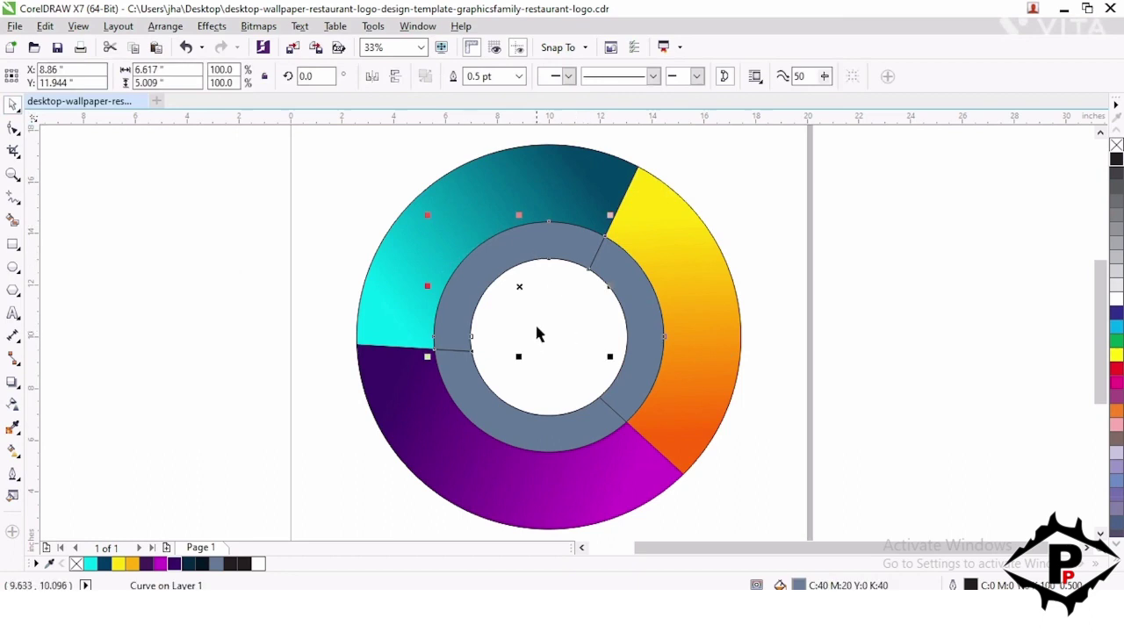
pyautogui.click(525, 301)
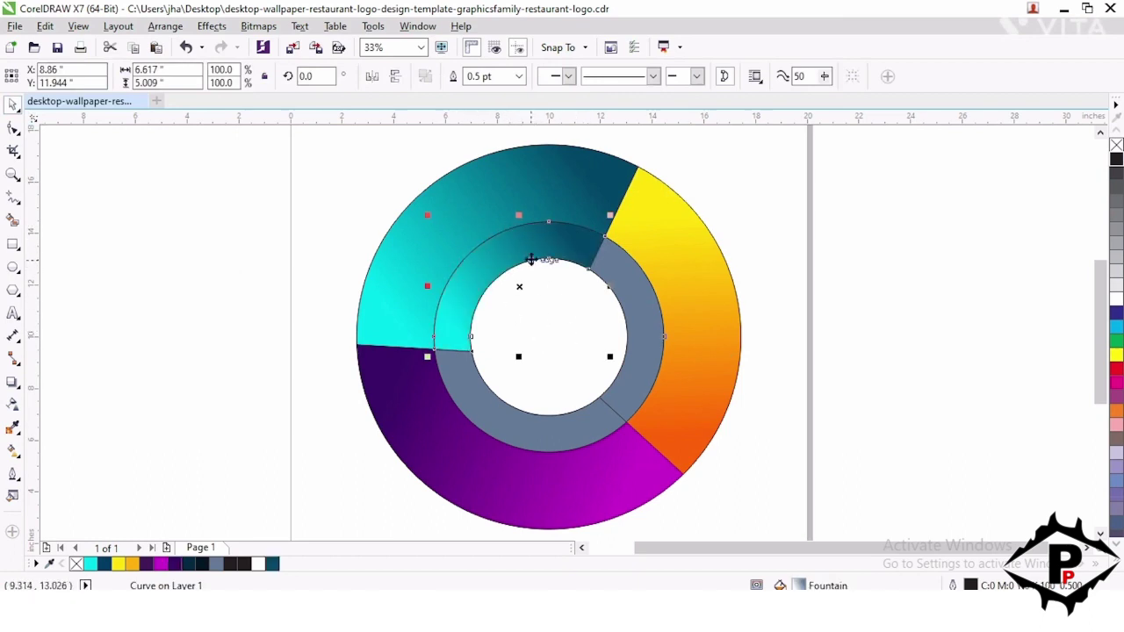
pyautogui.click(12, 451)
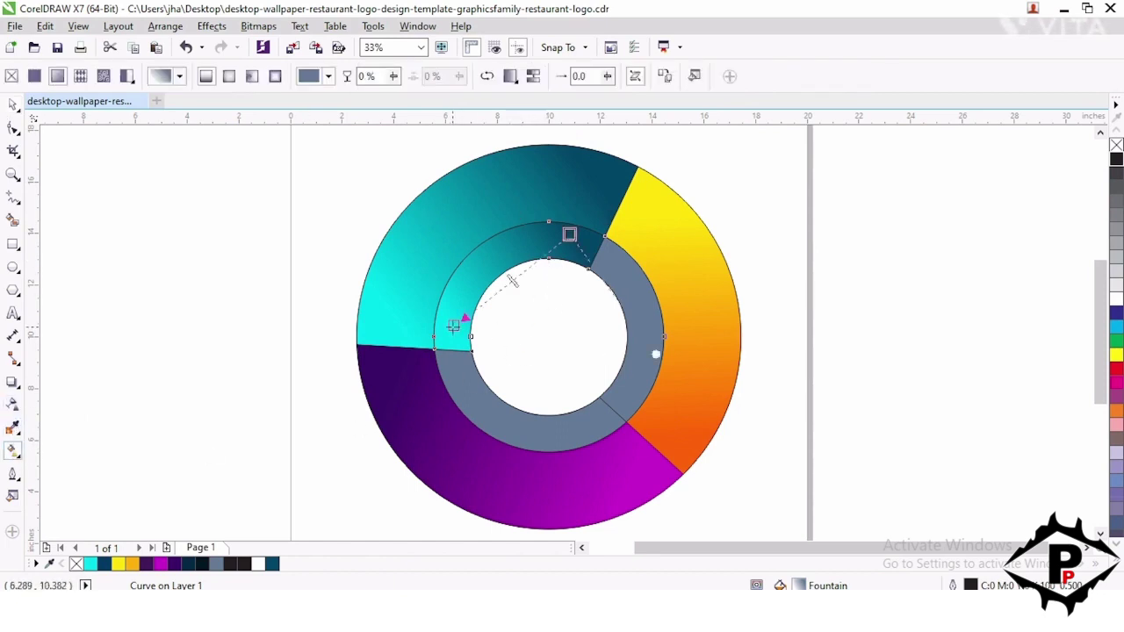
pyautogui.moveTo(572, 231); pyautogui.dragTo(450, 333)
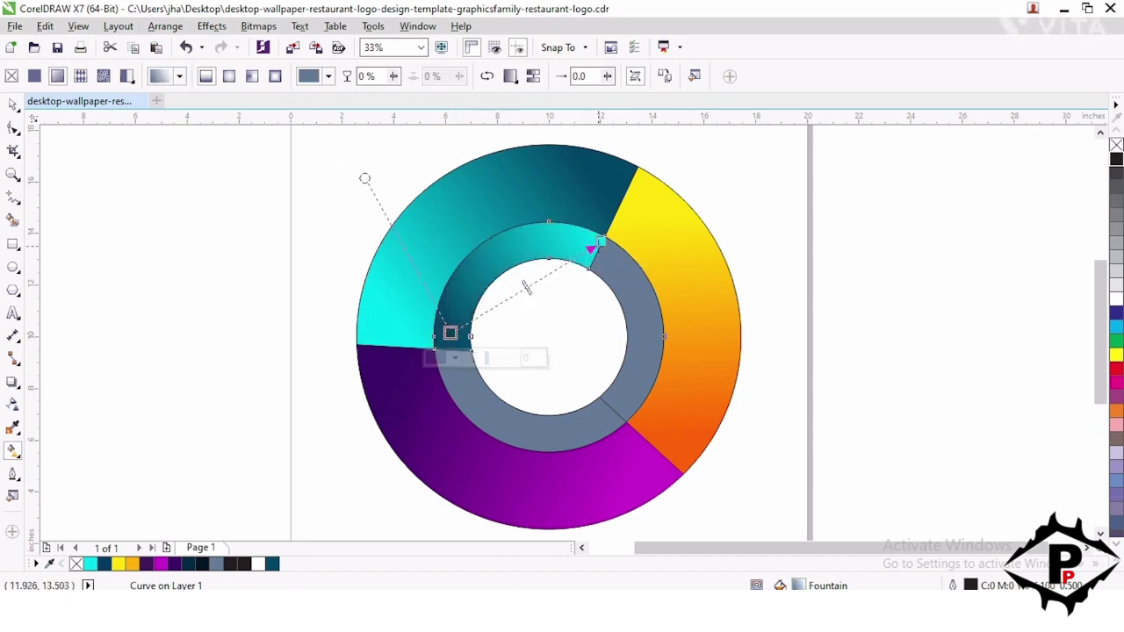
pyautogui.moveTo(600, 239); pyautogui.dragTo(590, 241)
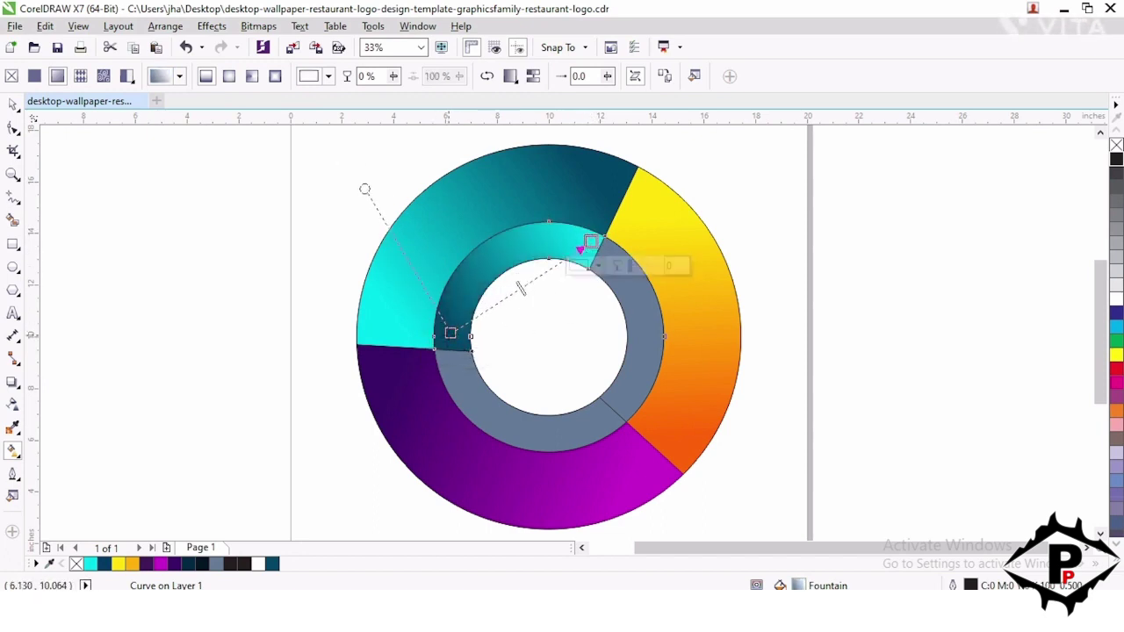
pyautogui.moveTo(449, 333); pyautogui.dragTo(456, 332)
pyautogui.moveTo(590, 242); pyautogui.dragTo(600, 241)
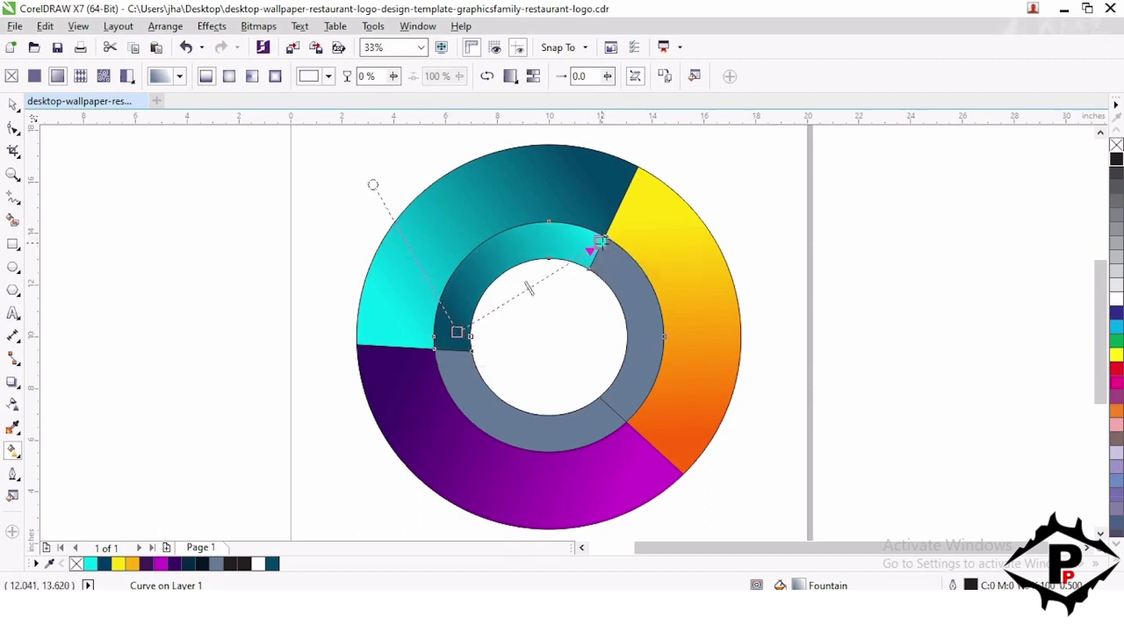
pyautogui.click(14, 107)
pyautogui.click(125, 289)
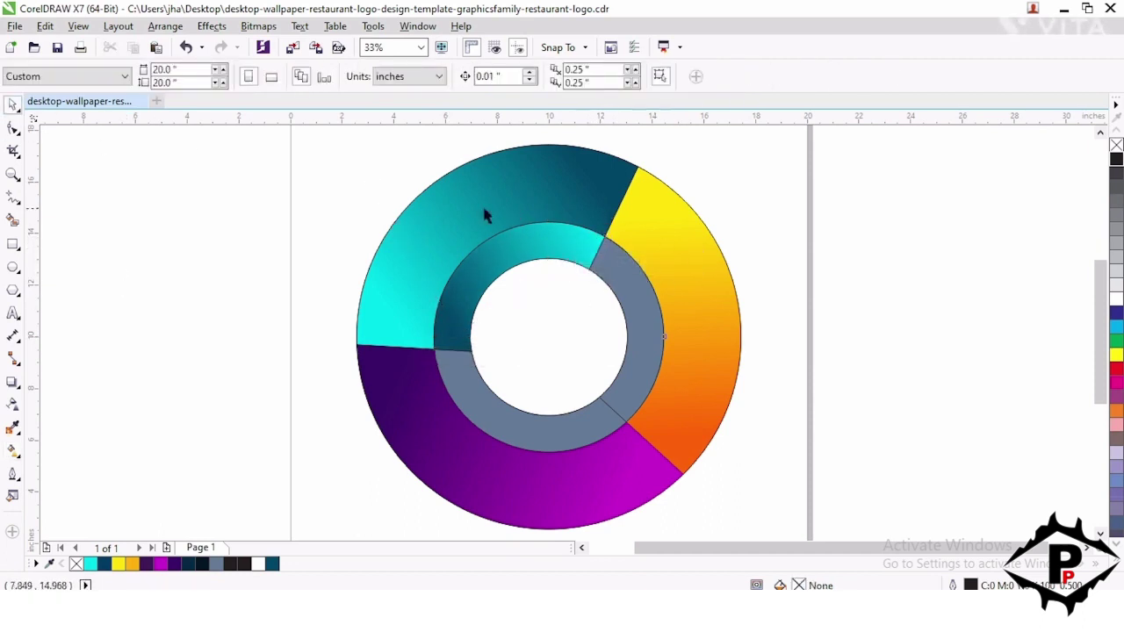
# - Move the yellow end node of the right outer segment's gradient slightly inward and deselect the segment
pyautogui.click(703, 299)
pyautogui.click(13, 450)
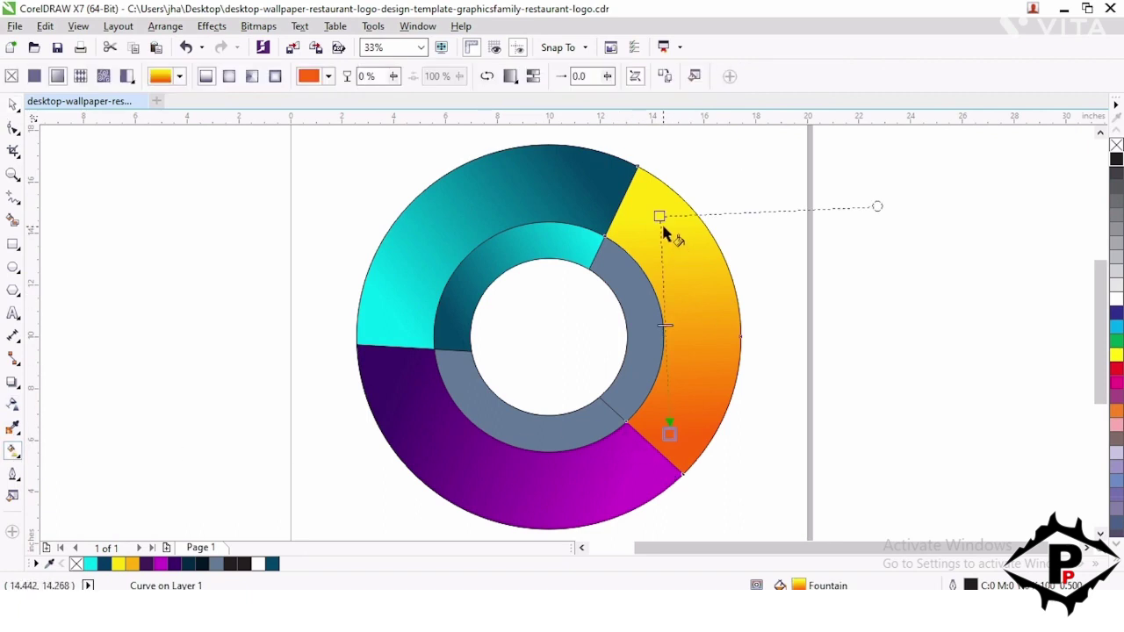
pyautogui.moveTo(659, 216); pyautogui.dragTo(653, 221)
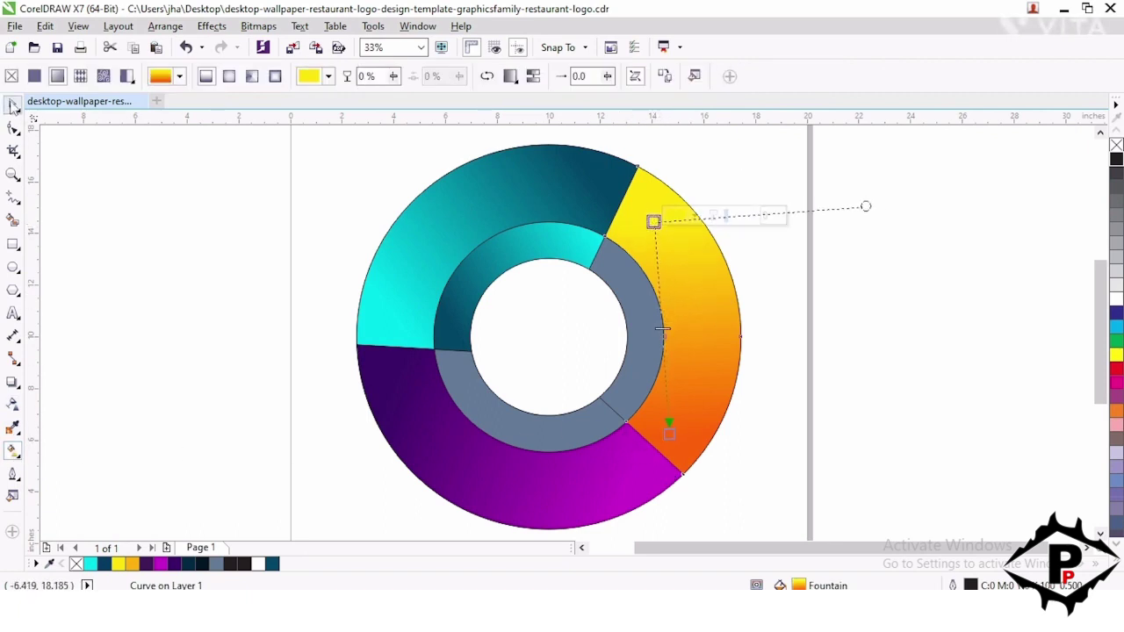
pyautogui.click(13, 106)
pyautogui.click(603, 329)
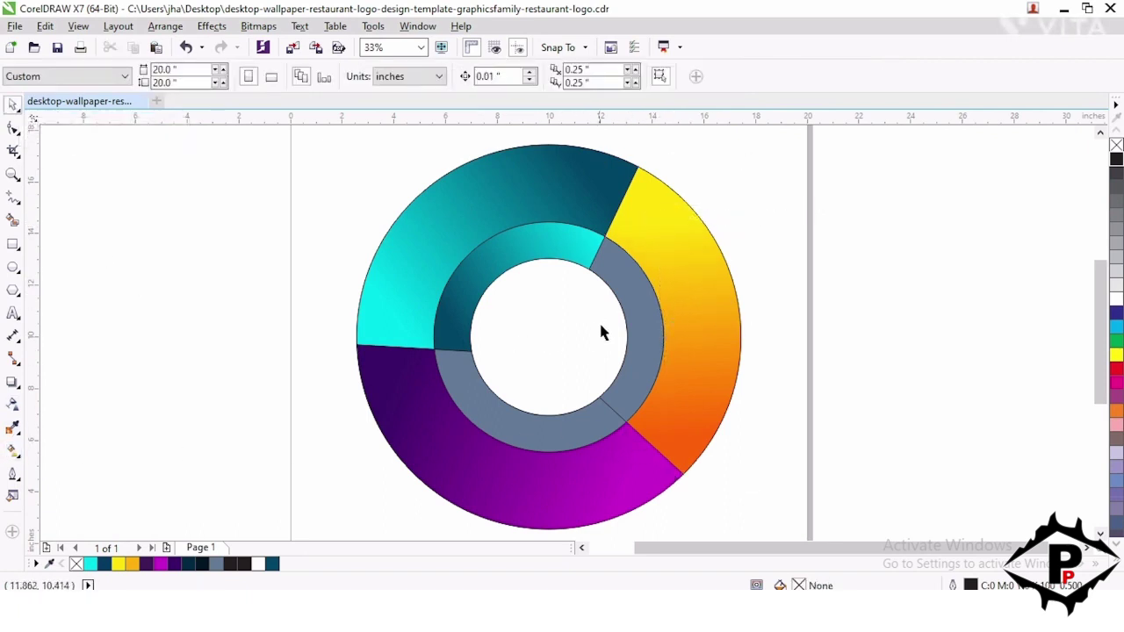
# - Copy the right outer segment's gradient to the adjoining inner segment and reverse it, with orange at the upper end and yellow at the lower end
pyautogui.click(632, 313)
pyautogui.click(664, 397)
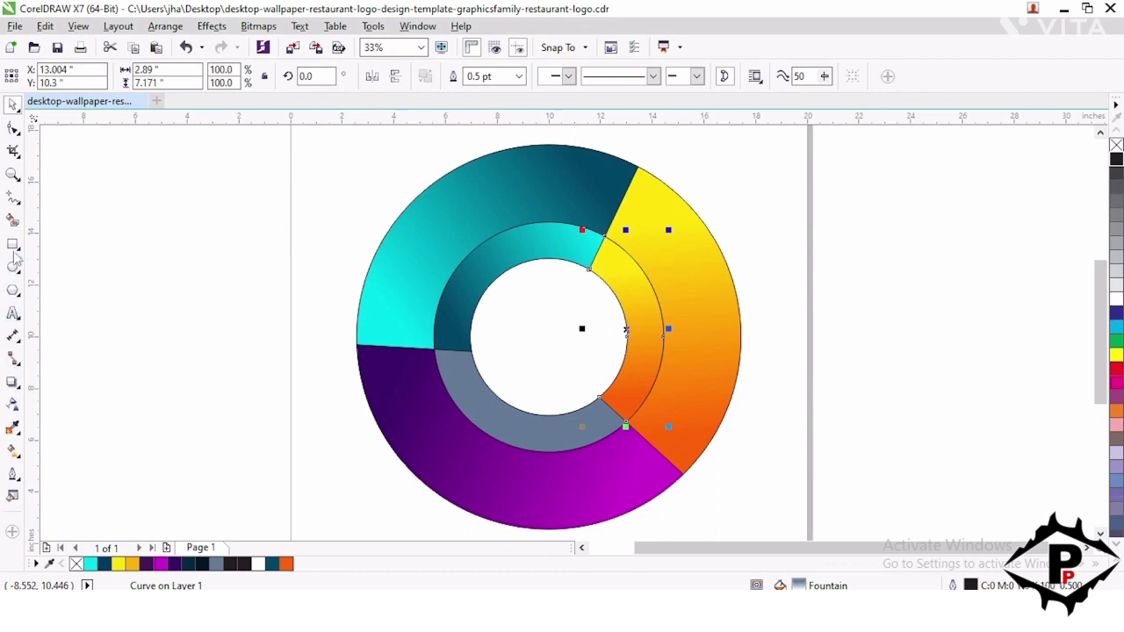
pyautogui.click(13, 450)
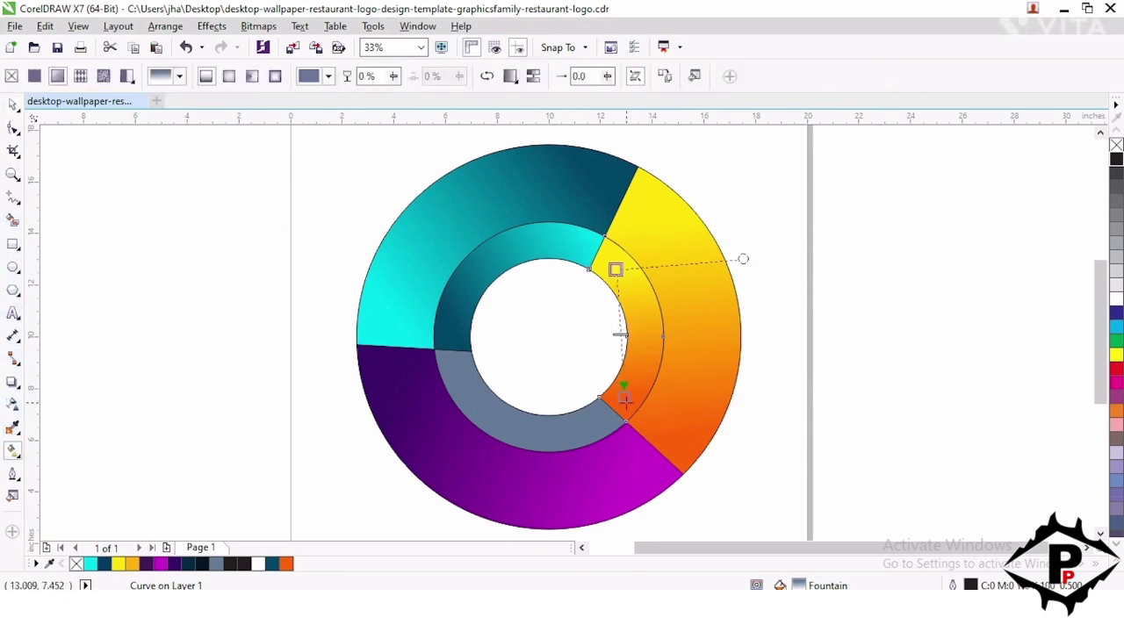
pyautogui.moveTo(624, 400)
pyautogui.mouseDown()
pyautogui.moveTo(603, 327)
pyautogui.moveTo(615, 293)
pyautogui.moveTo(647, 266)
pyautogui.moveTo(622, 398)
pyautogui.mouseUp()
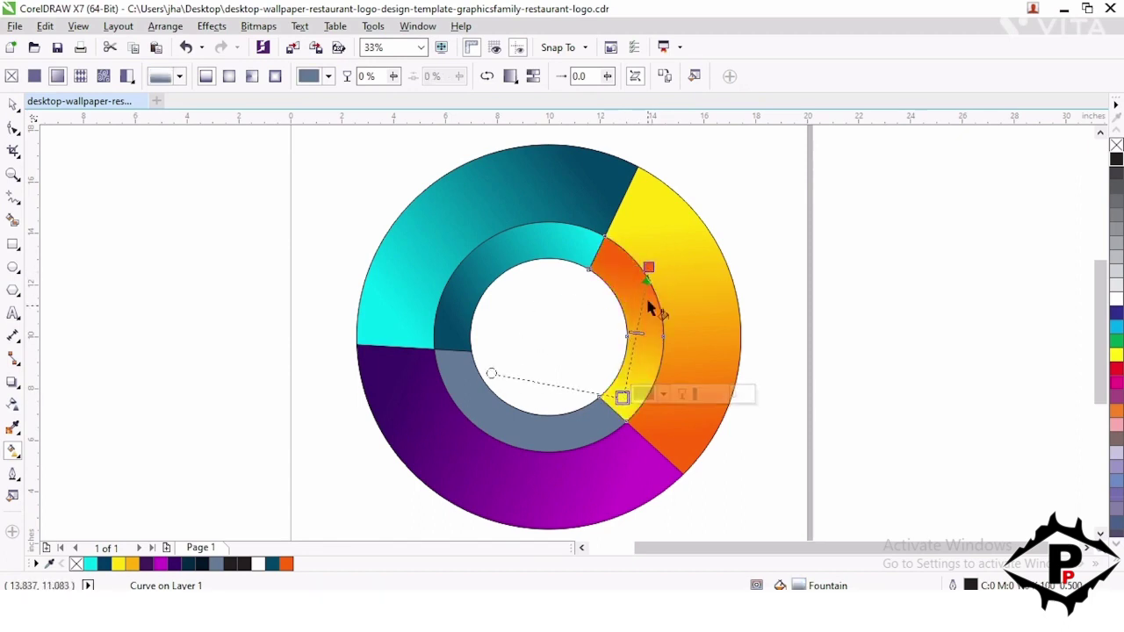
pyautogui.moveTo(647, 266); pyautogui.dragTo(617, 267)
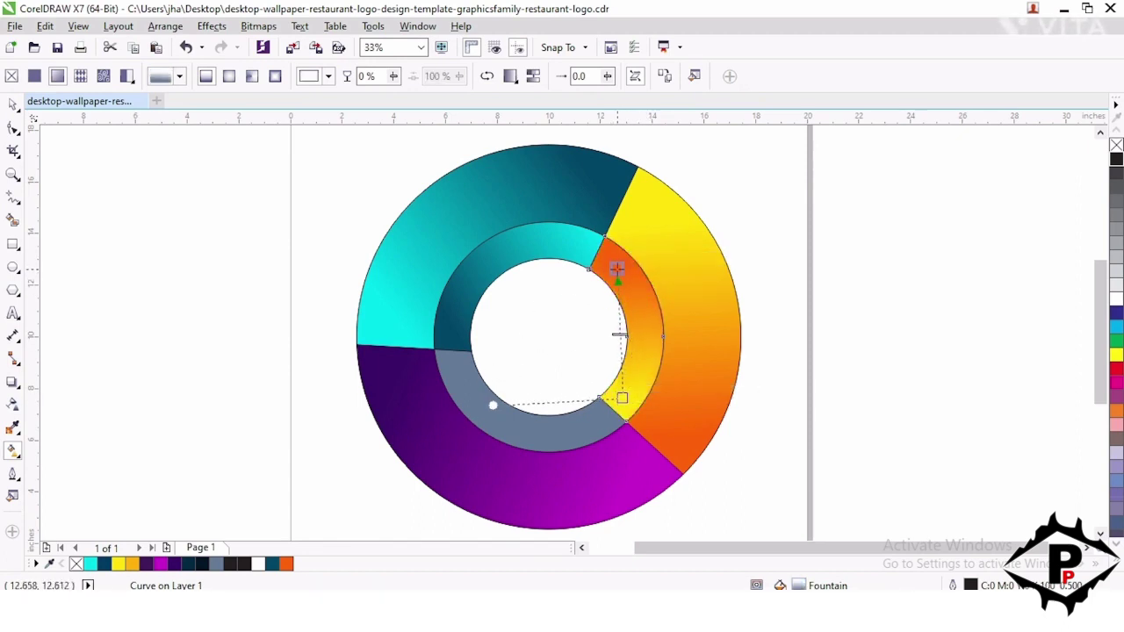
pyautogui.moveTo(623, 397); pyautogui.dragTo(625, 391)
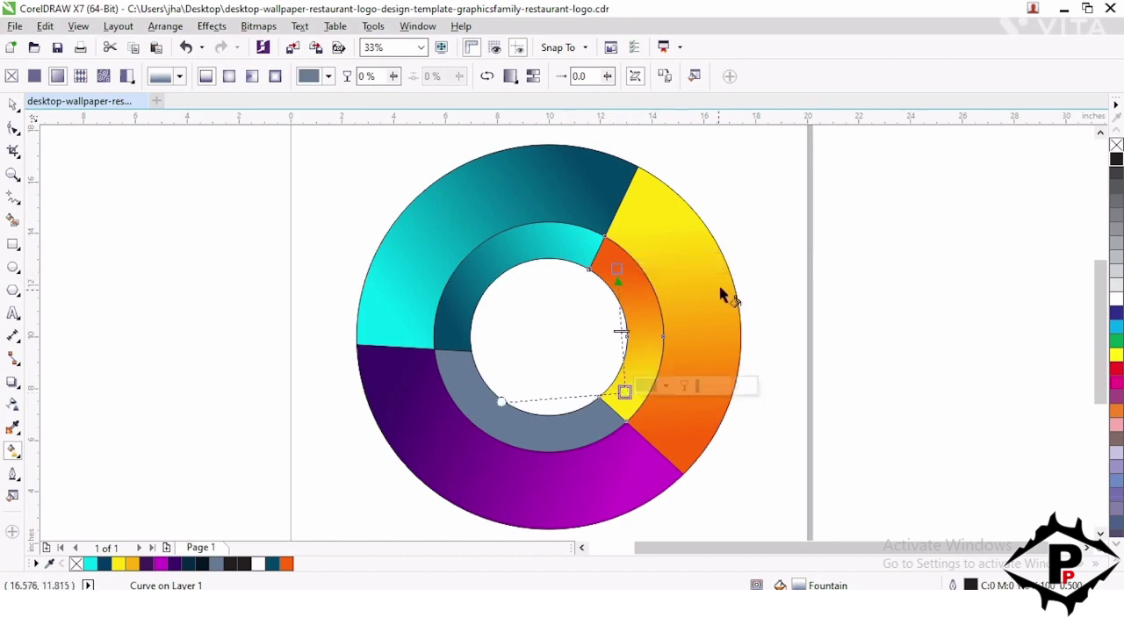
pyautogui.click(14, 104)
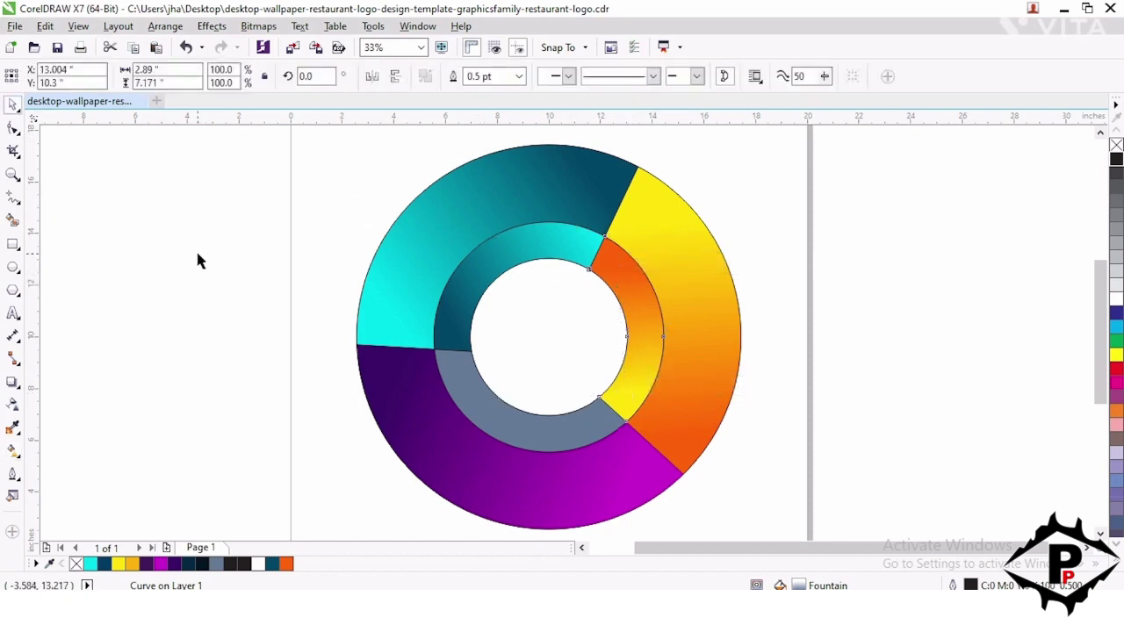
# - Copy the lower outer segment's gradient to the adjoining inner segment and reverse it, with magenta at the left end and dark purple at the right end
pyautogui.click(199, 258)
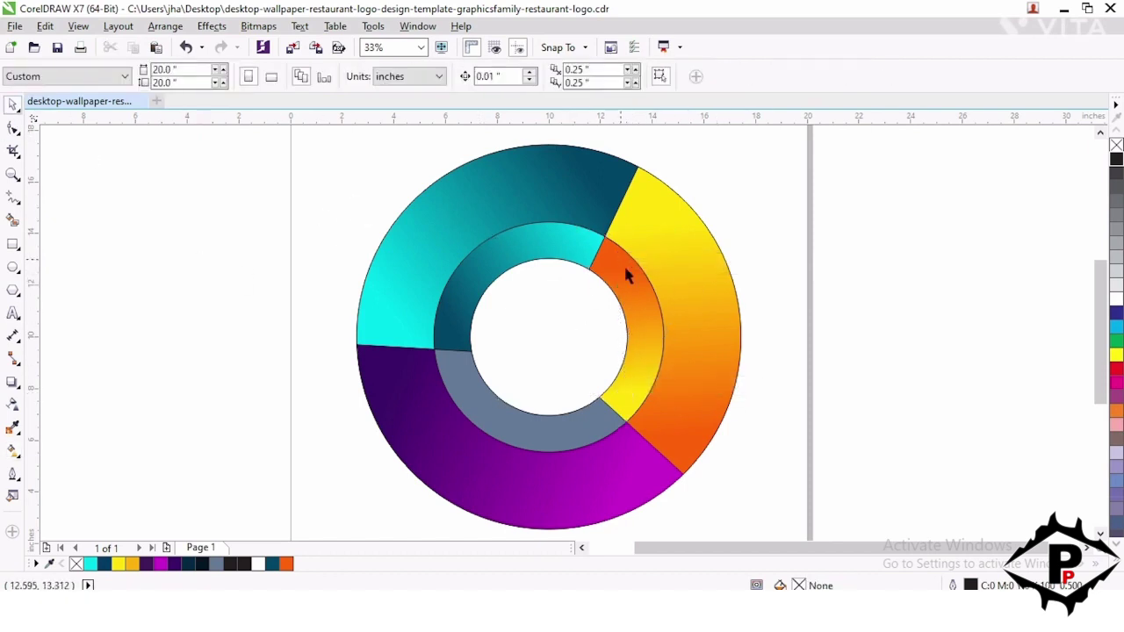
pyautogui.click(536, 435)
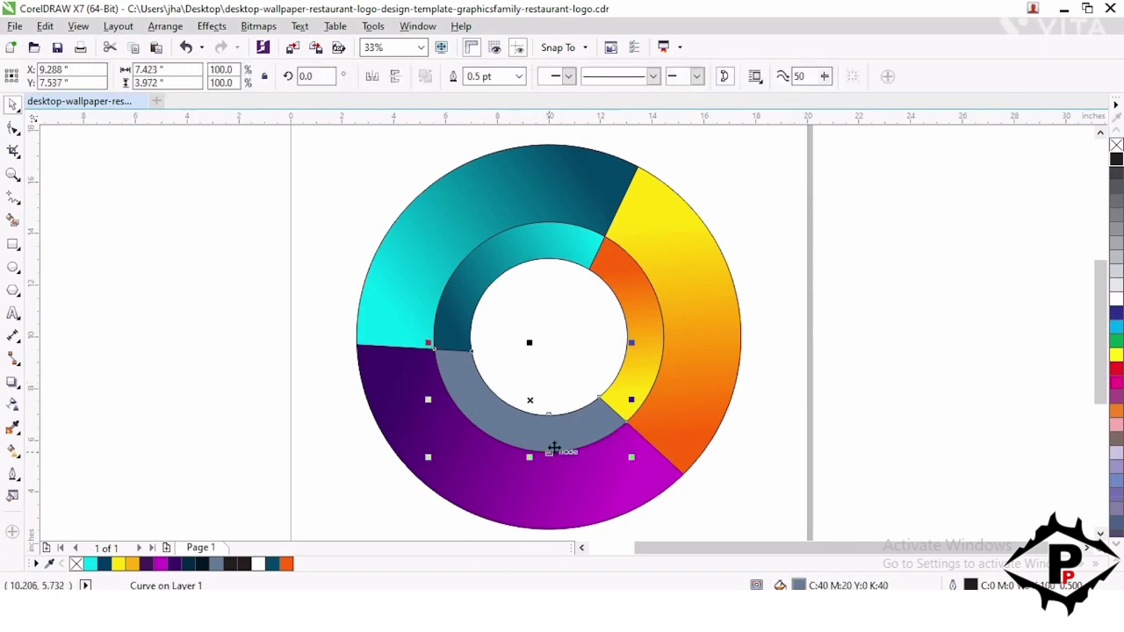
pyautogui.click(538, 498)
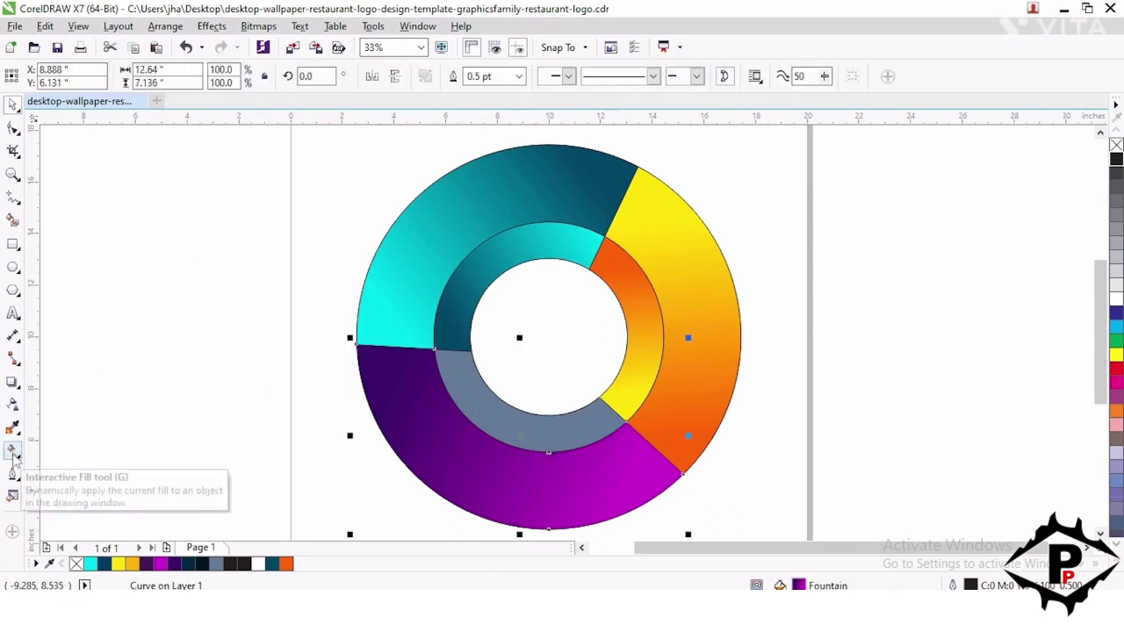
pyautogui.click(13, 452)
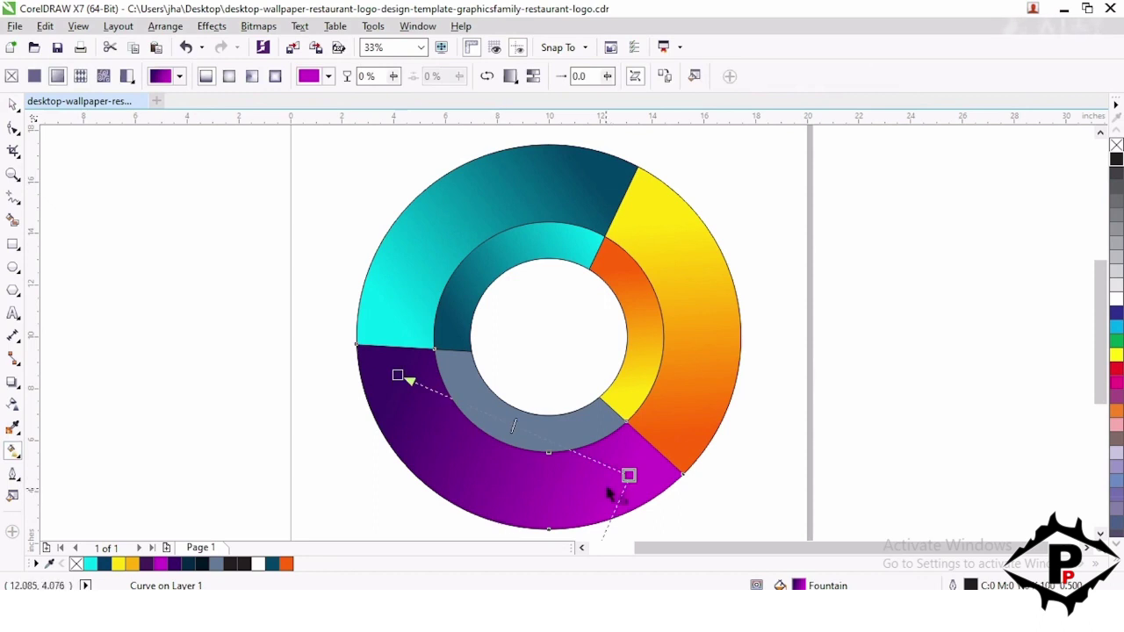
pyautogui.click(397, 376)
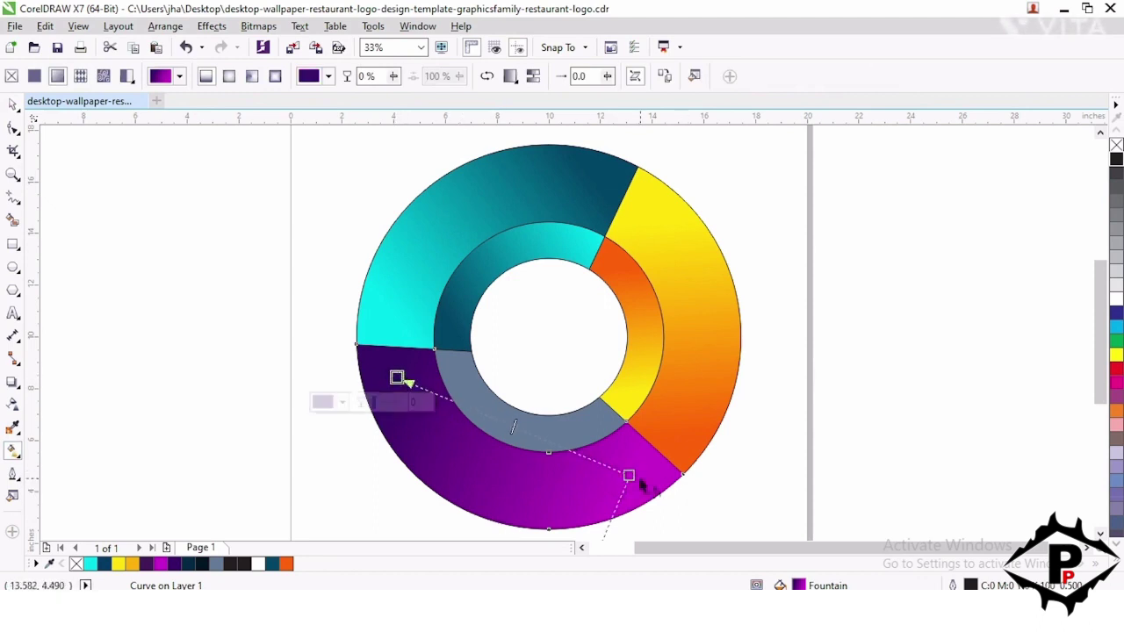
pyautogui.click(569, 422)
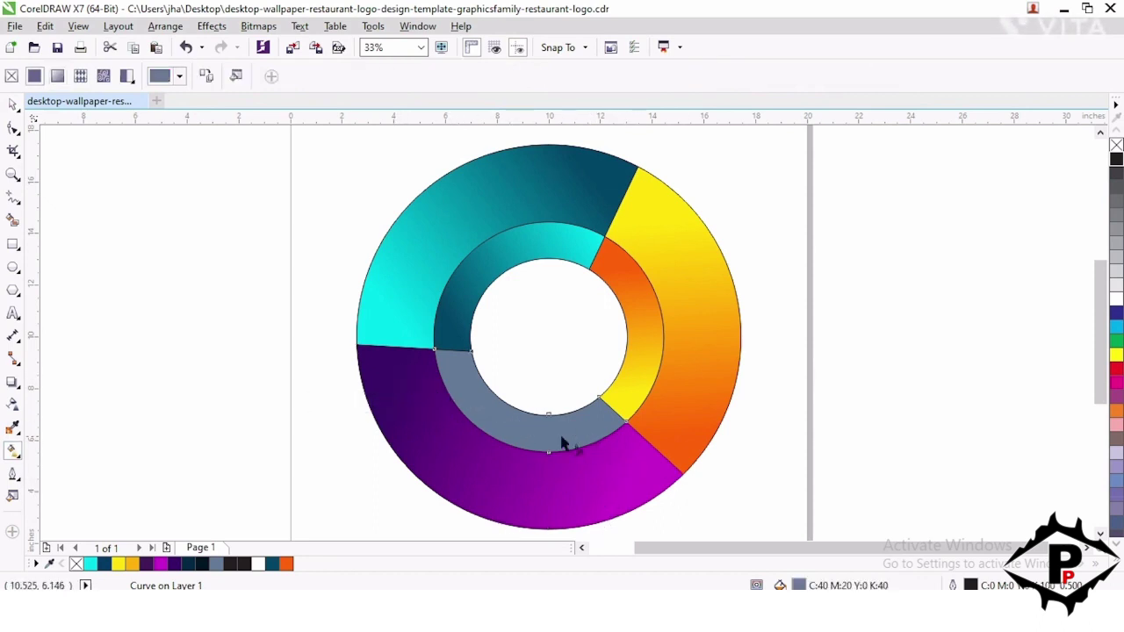
pyautogui.click(582, 454)
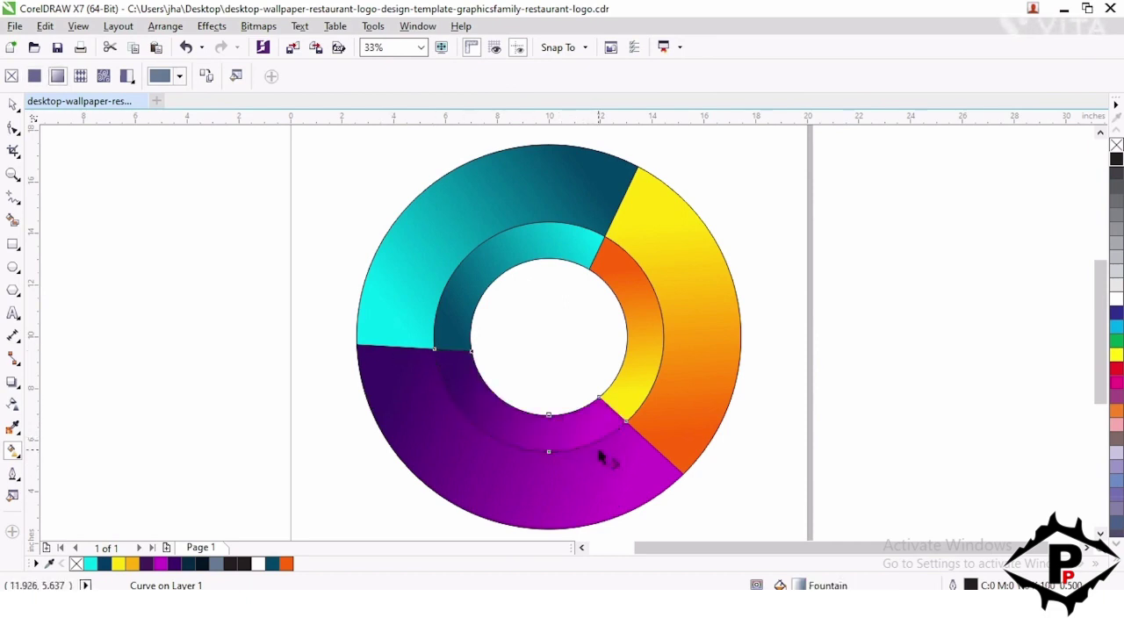
pyautogui.moveTo(453, 361); pyautogui.dragTo(606, 423)
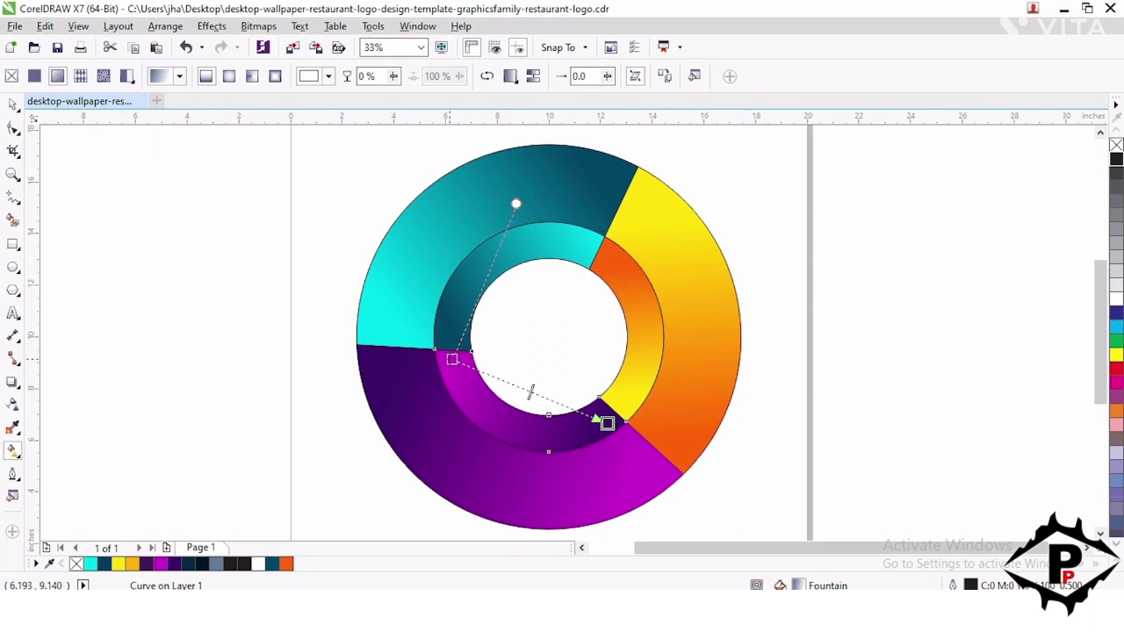
# - Nudge both end nodes of the lower inner segment's gradient slightly and deselect the segment
pyautogui.moveTo(451, 358); pyautogui.dragTo(449, 363)
pyautogui.moveTo(607, 423); pyautogui.dragTo(603, 423)
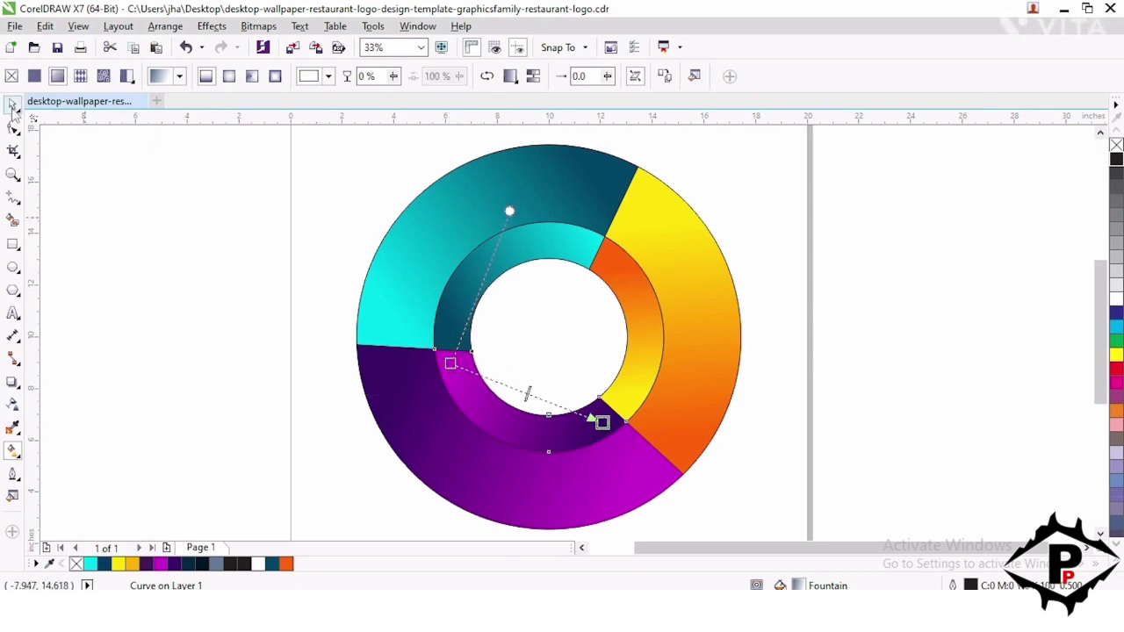
pyautogui.click(13, 105)
pyautogui.click(494, 314)
# - Select all the ring segments, remove their outlines and deselect them
pyautogui.hscroll(1, 564, 336)
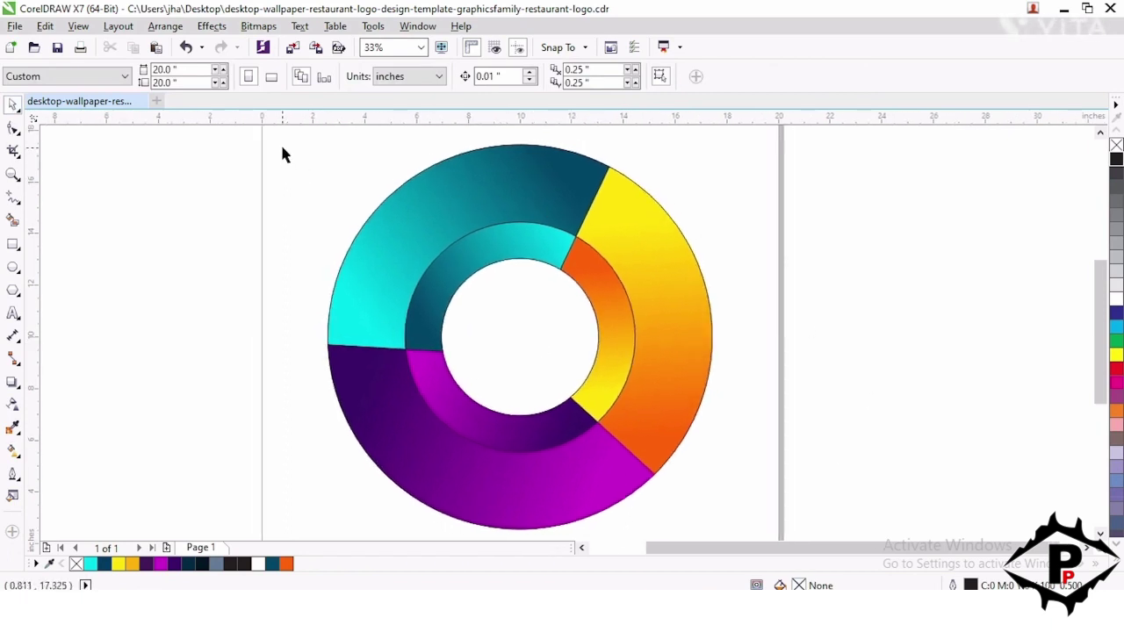
pyautogui.moveTo(282, 154); pyautogui.dragTo(720, 501)
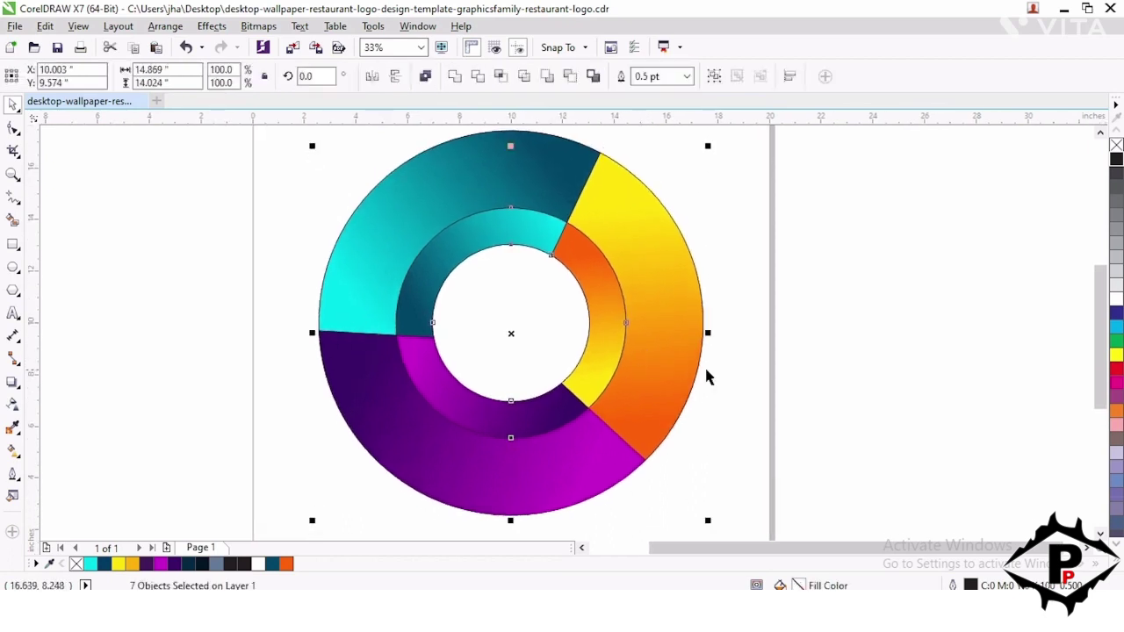
pyautogui.rightClick(77, 564)
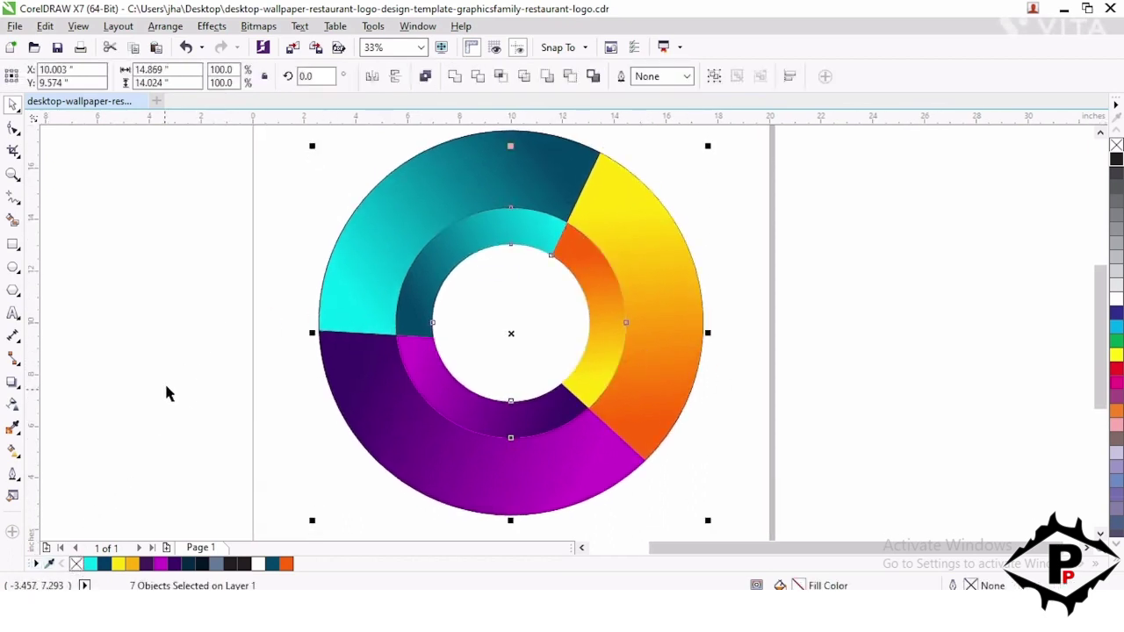
pyautogui.click(213, 329)
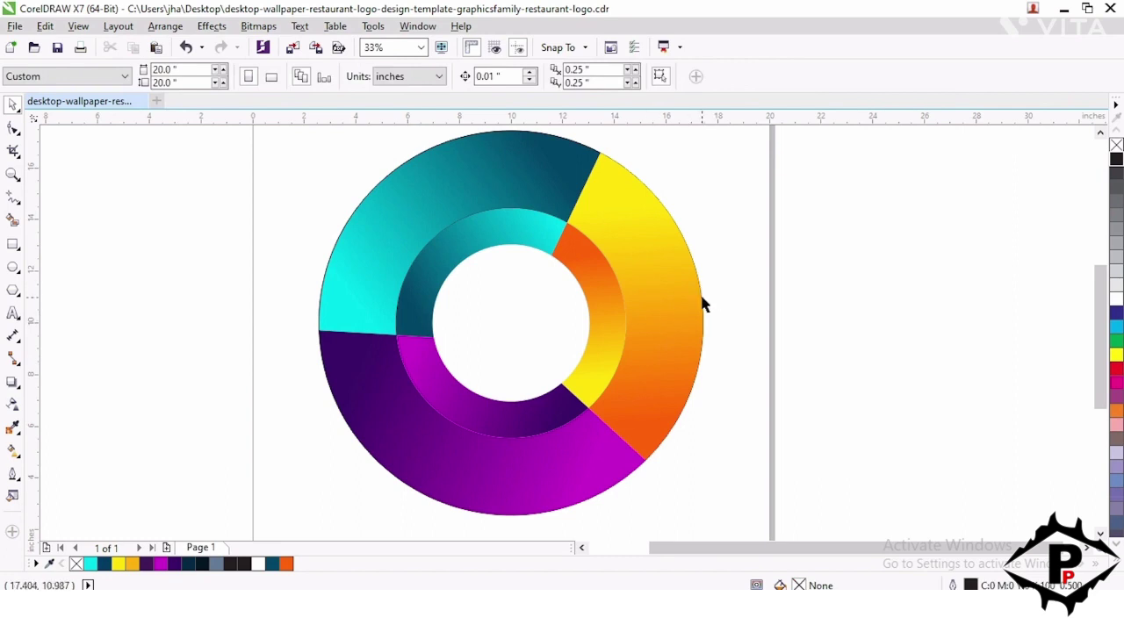
# - Pull the three outer segments away from the ring to check what lies behind them, and undo the moves
pyautogui.moveTo(702, 304); pyautogui.dragTo(729, 294)
pyautogui.hotkey('ctrl', 'z')
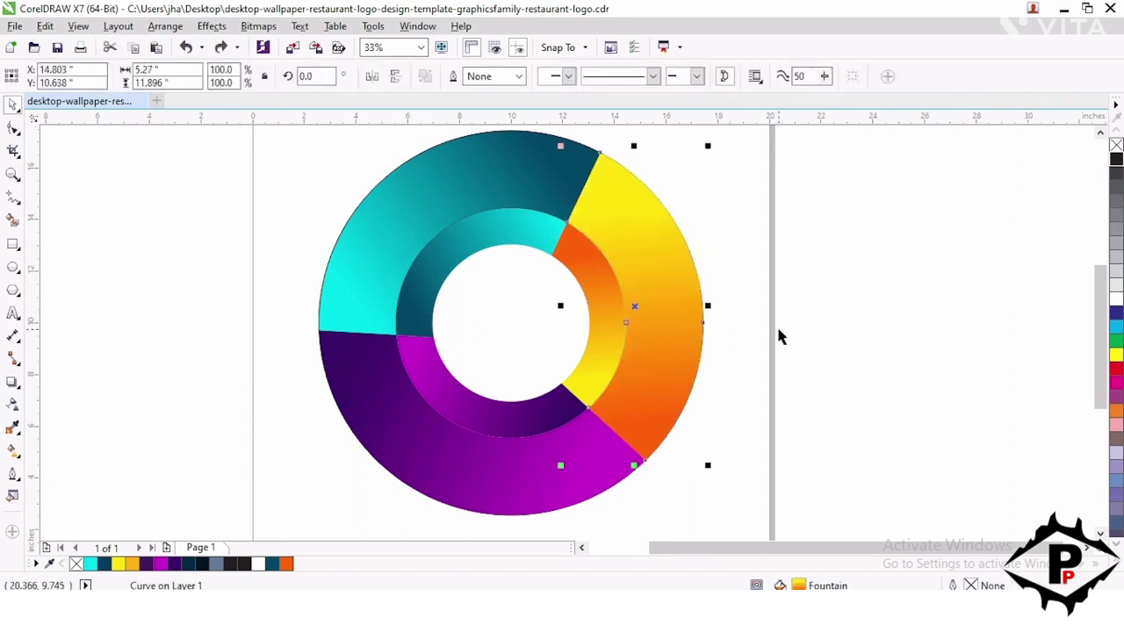
pyautogui.click(494, 307)
pyautogui.click(672, 477)
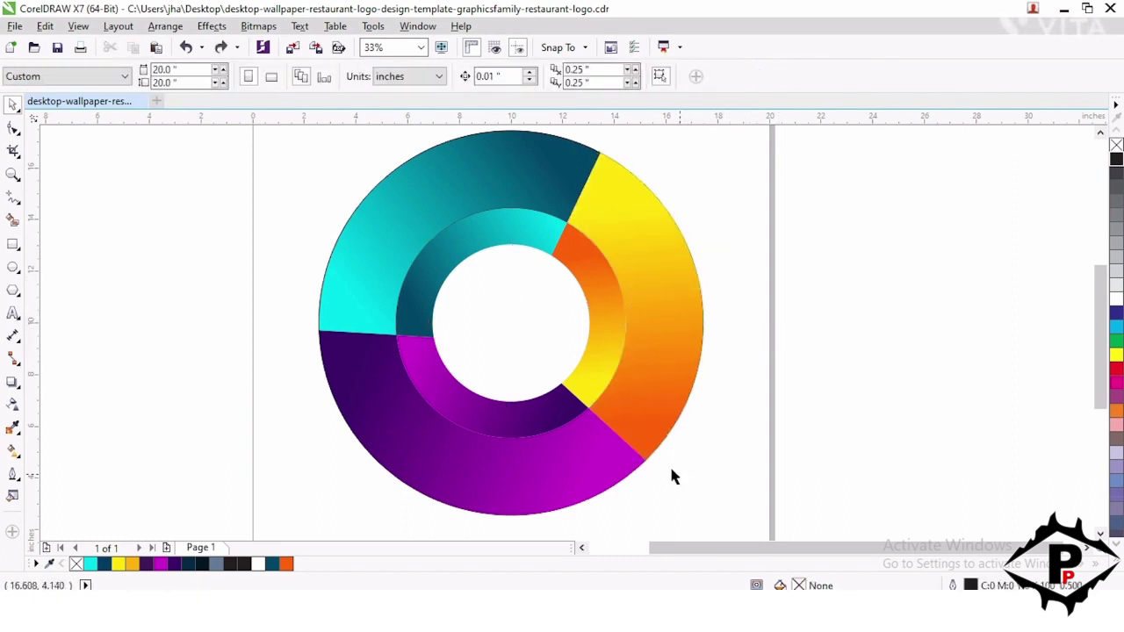
pyautogui.moveTo(654, 463); pyautogui.dragTo(665, 466)
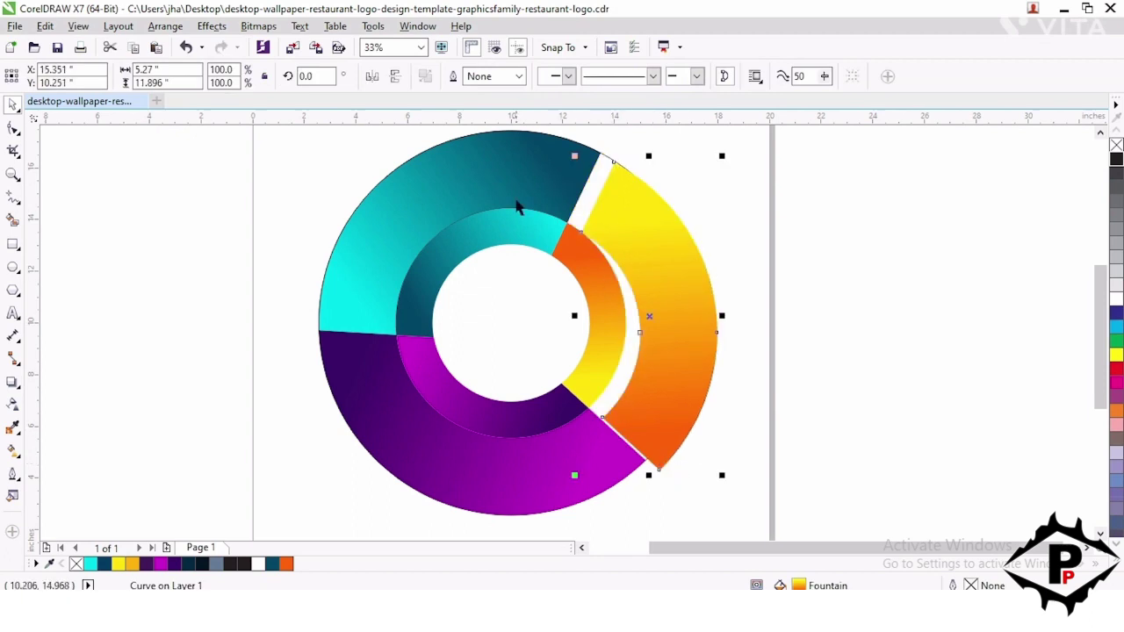
pyautogui.moveTo(448, 195); pyautogui.dragTo(444, 190)
pyautogui.moveTo(421, 431); pyautogui.dragTo(418, 441)
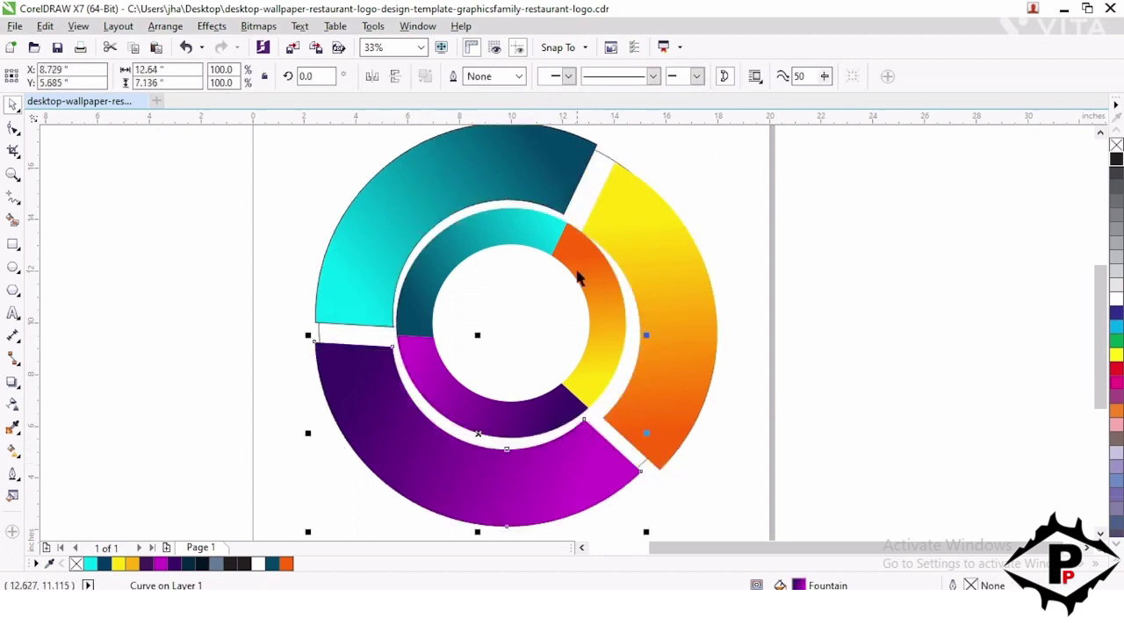
pyautogui.hotkey('ctrl', 'z')
pyautogui.hotkey('ctrl', 'z')
pyautogui.hotkey('ctrl', 'z')
pyautogui.click(782, 299)
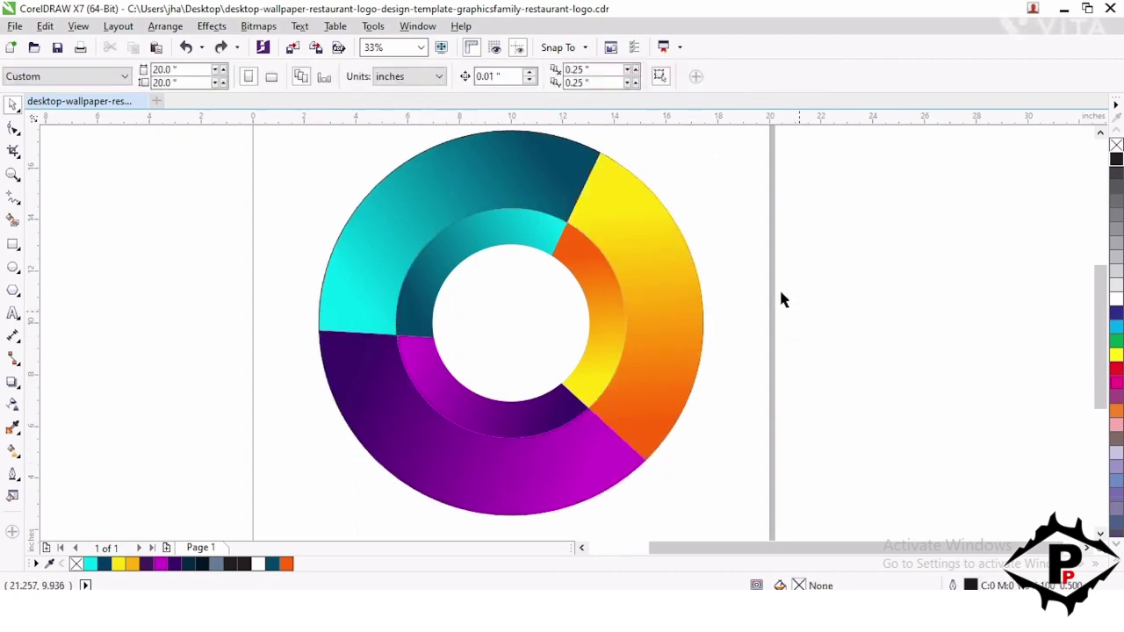
# - Select the whole logo, including the circles behind the segments, and remove every outline, then deselect it
pyautogui.scroll(-1, 238, 188)
pyautogui.moveTo(229, 161); pyautogui.dragTo(492, 434)
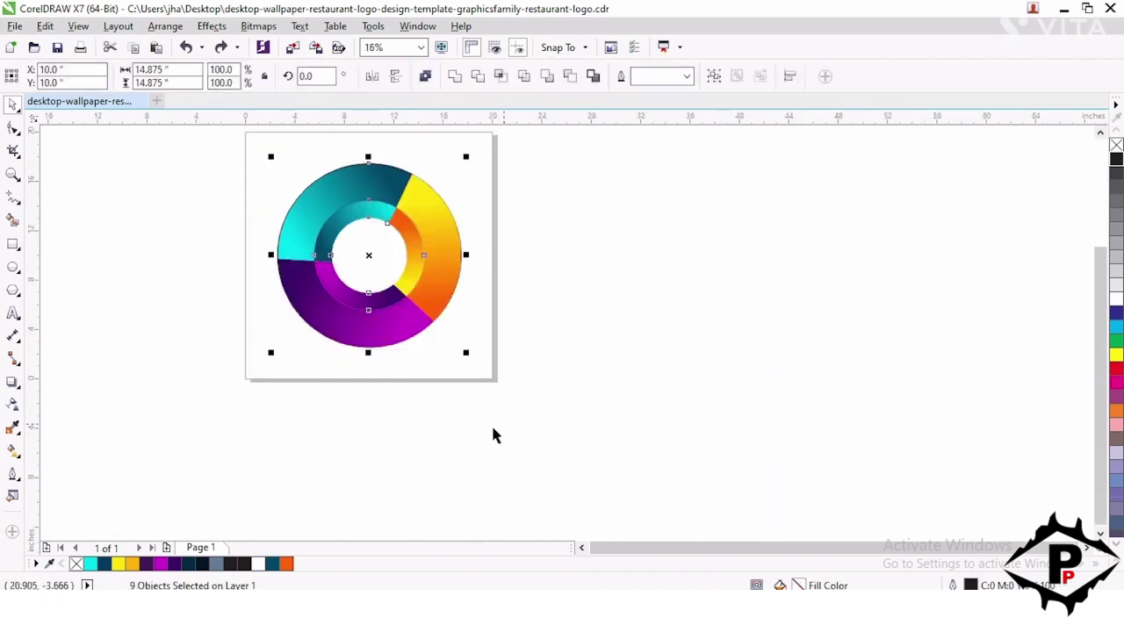
pyautogui.scroll(1, 346, 181)
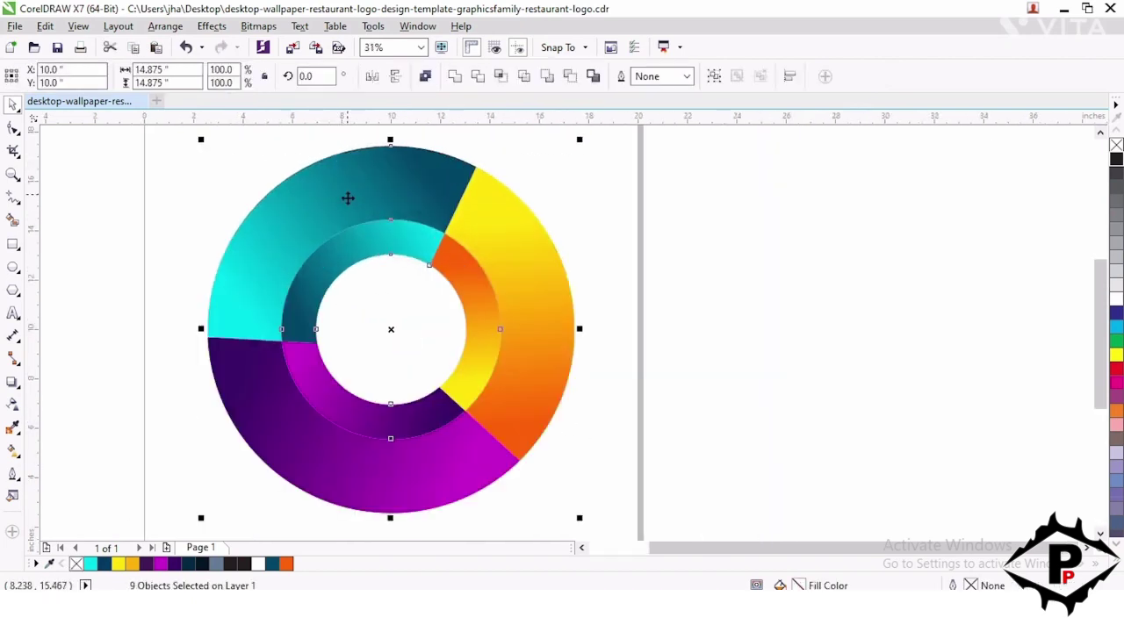
pyautogui.moveTo(346, 196); pyautogui.dragTo(418, 207)
pyautogui.click(769, 276)
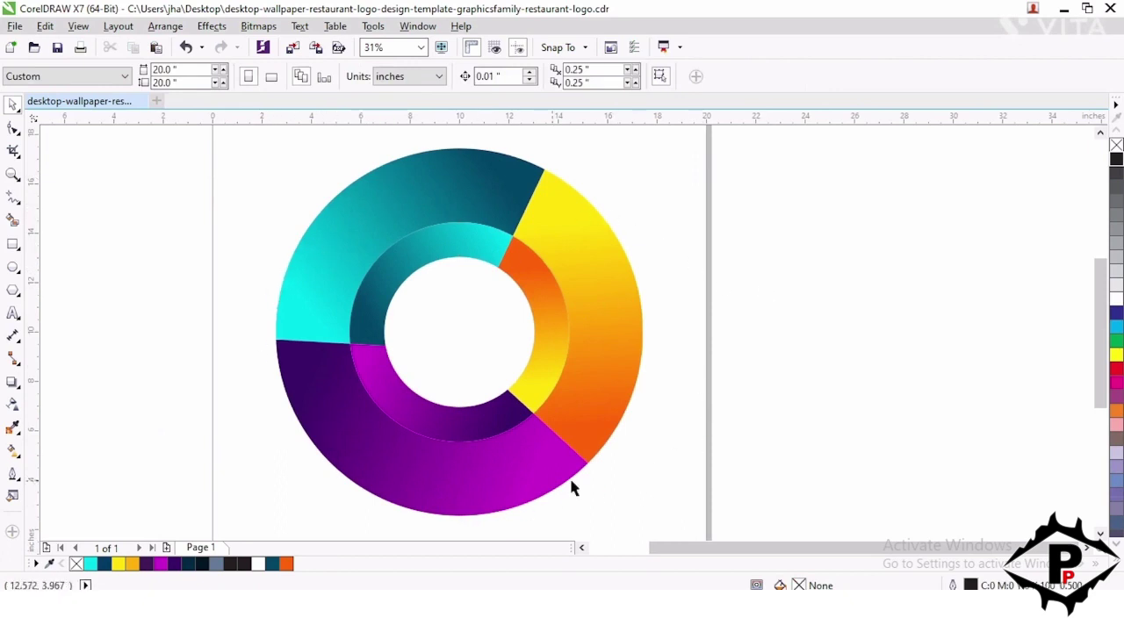
# - Create a page-sized 20 x 20 inch rectangle as the logo's background and deselect it
pyautogui.scroll(-1, 660, 454)
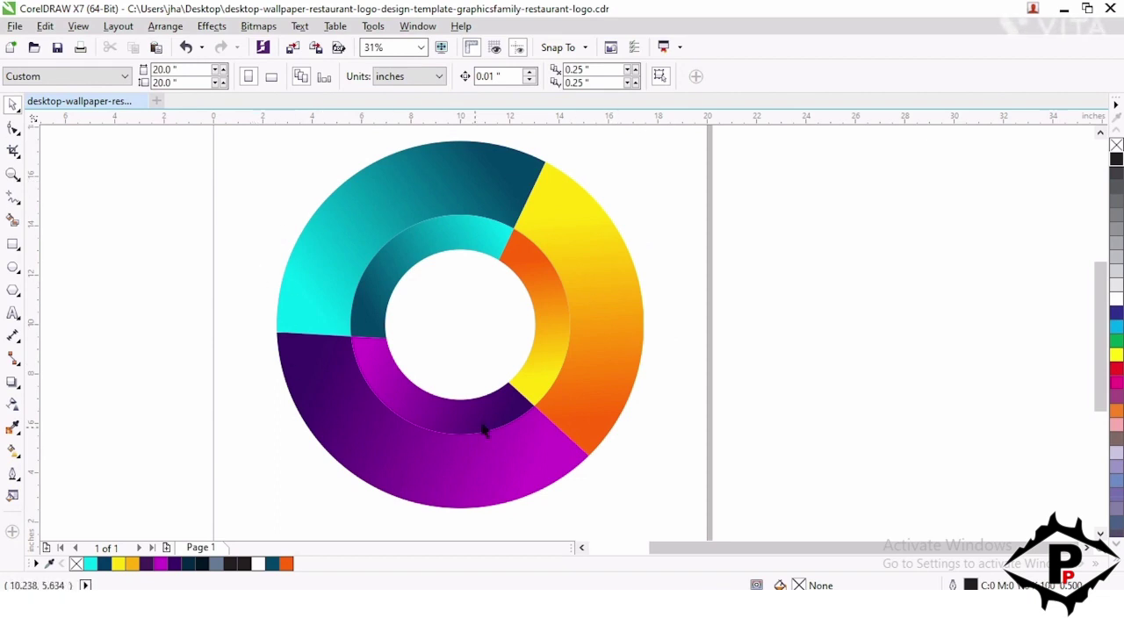
pyautogui.scroll(-1, 409, 358)
pyautogui.scroll(1, 412, 344)
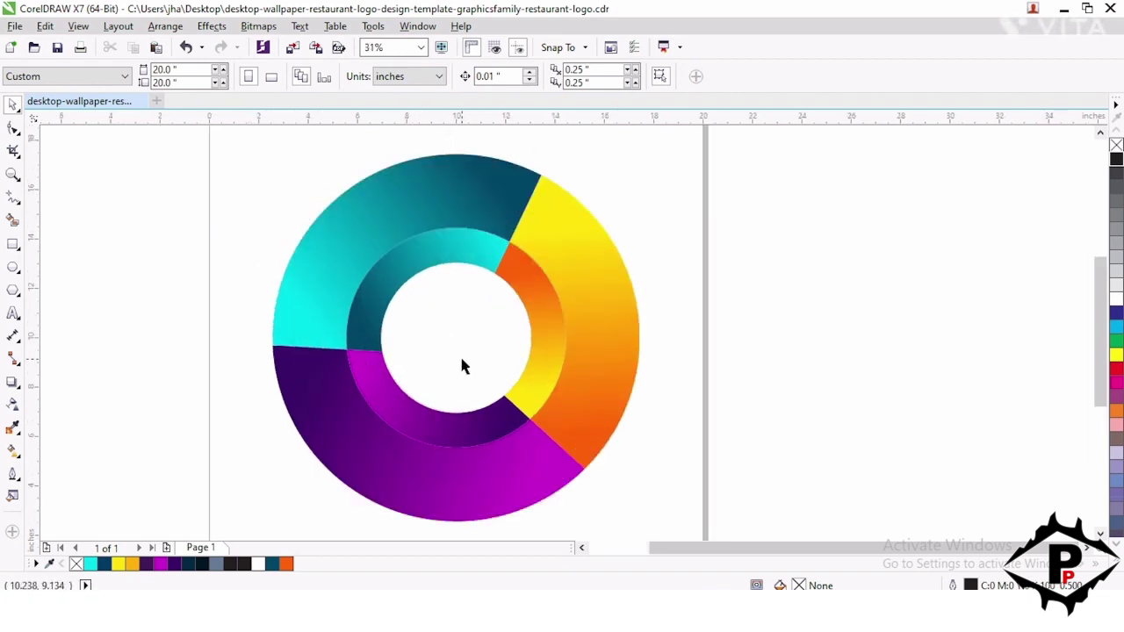
pyautogui.doubleClick(14, 246)
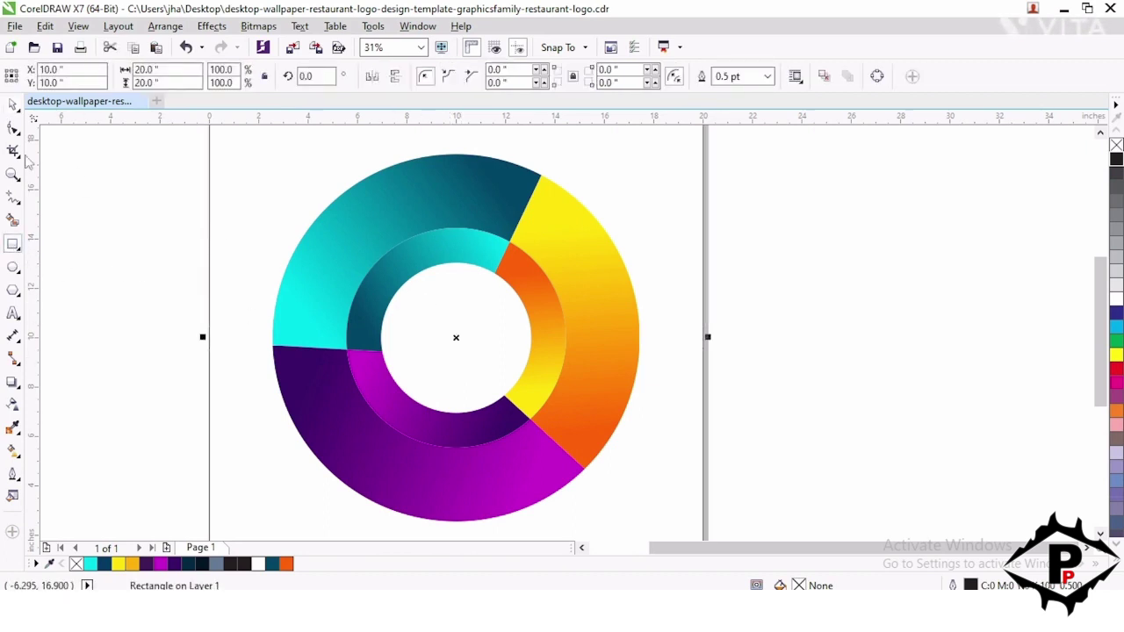
pyautogui.hotkey('shift', 'F4')
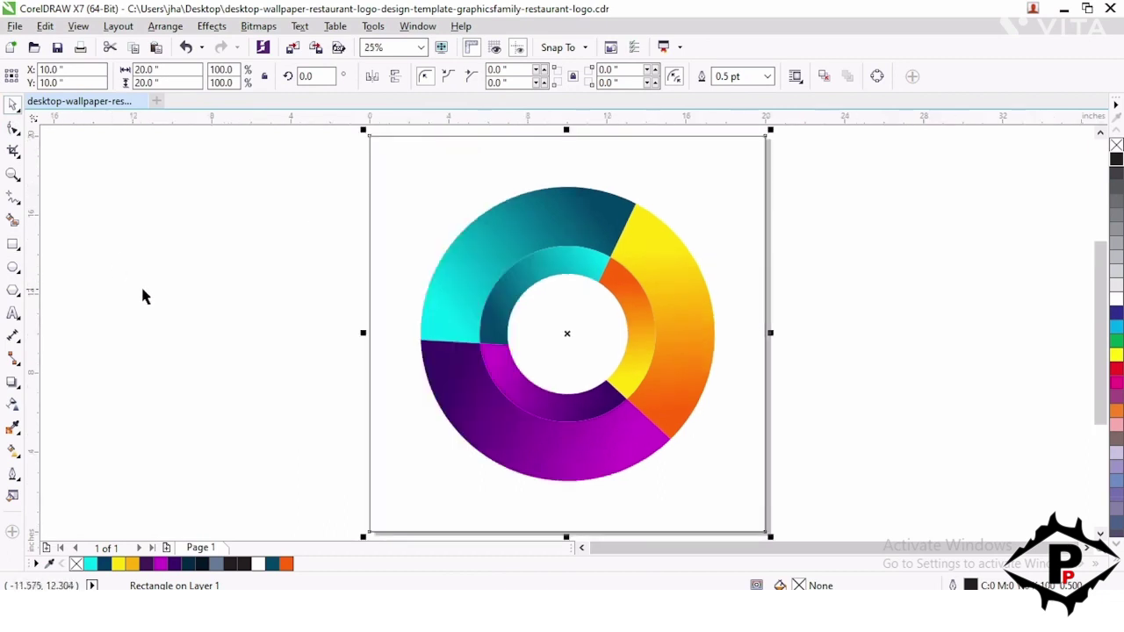
pyautogui.click(145, 297)
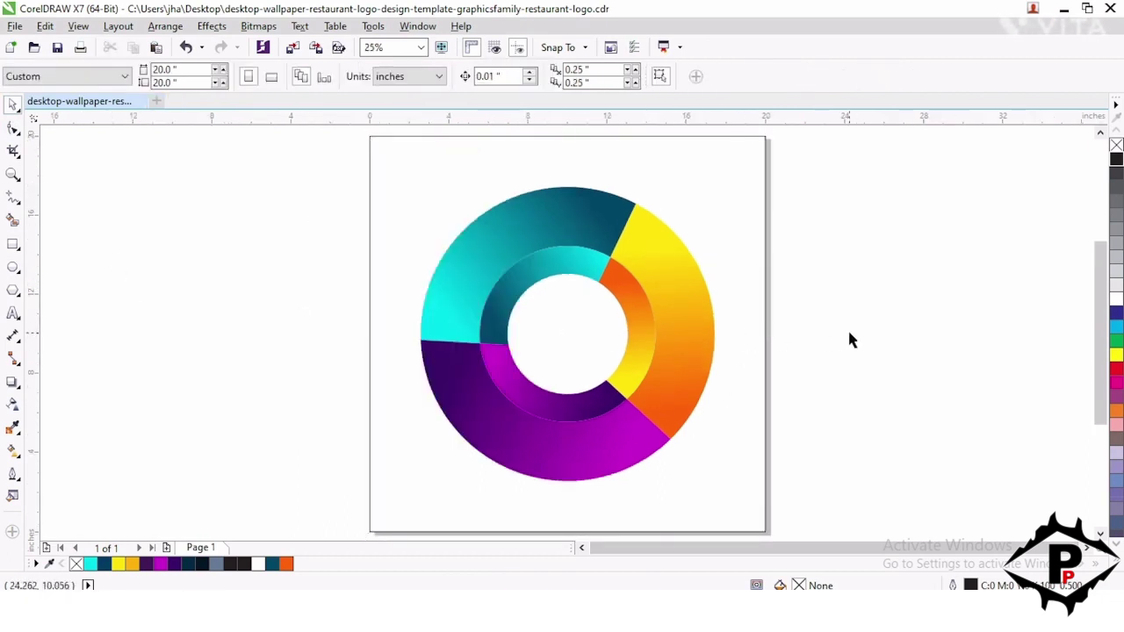
# - Apply an elliptical fountain fill to the background rectangle and move its centre node near the middle of the ring
pyautogui.click(446, 179)
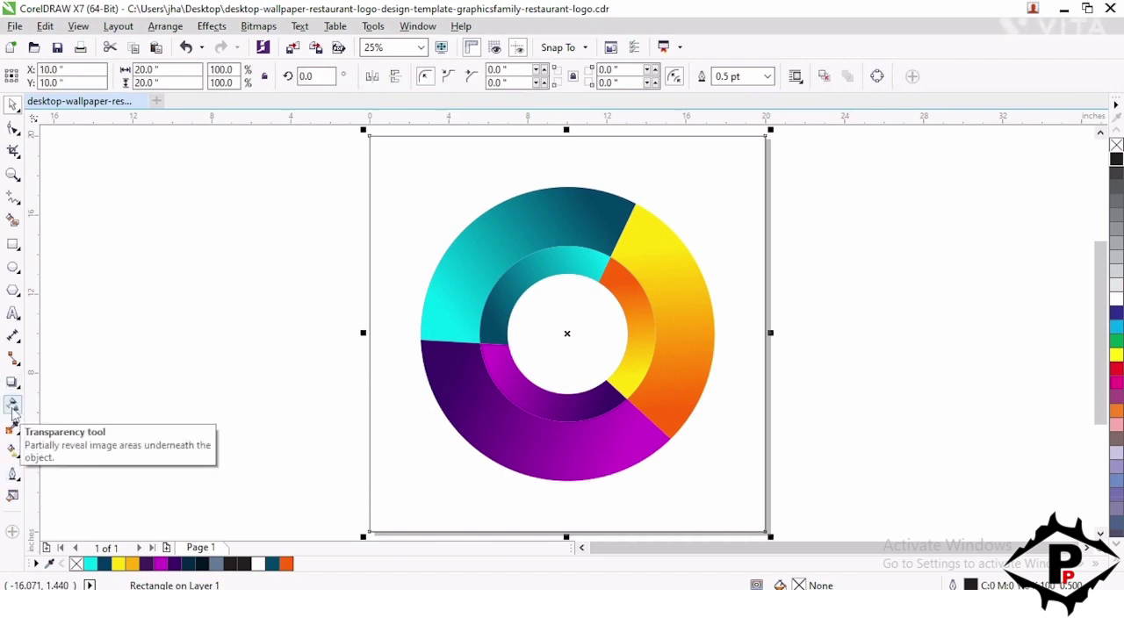
pyautogui.click(13, 450)
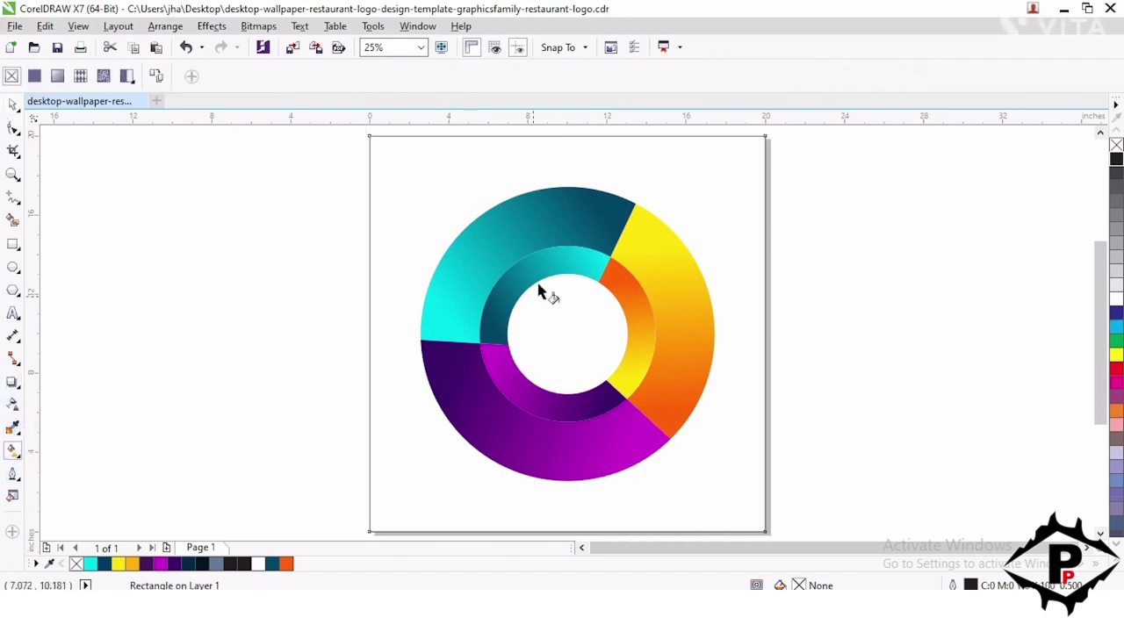
pyautogui.moveTo(500, 166); pyautogui.dragTo(659, 441)
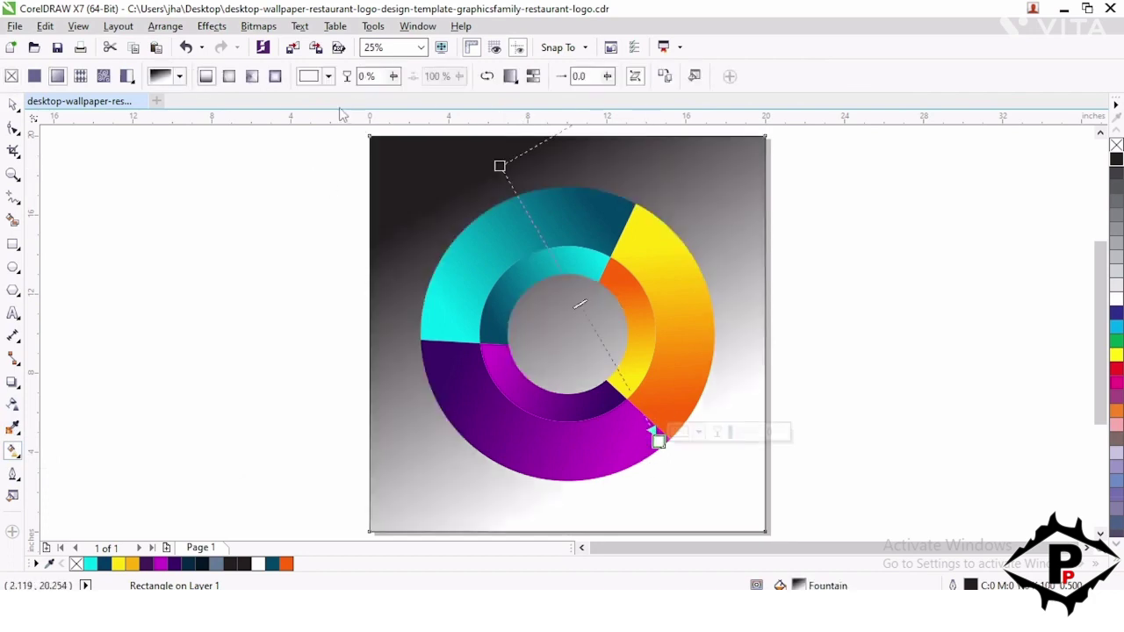
pyautogui.click(229, 77)
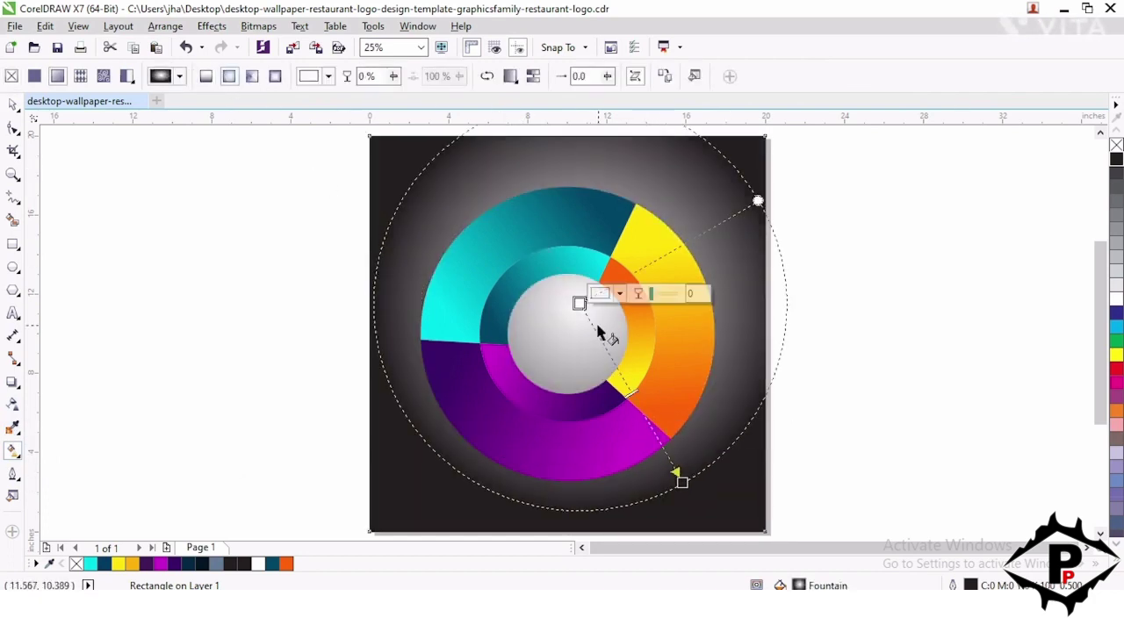
pyautogui.moveTo(580, 302); pyautogui.dragTo(572, 322)
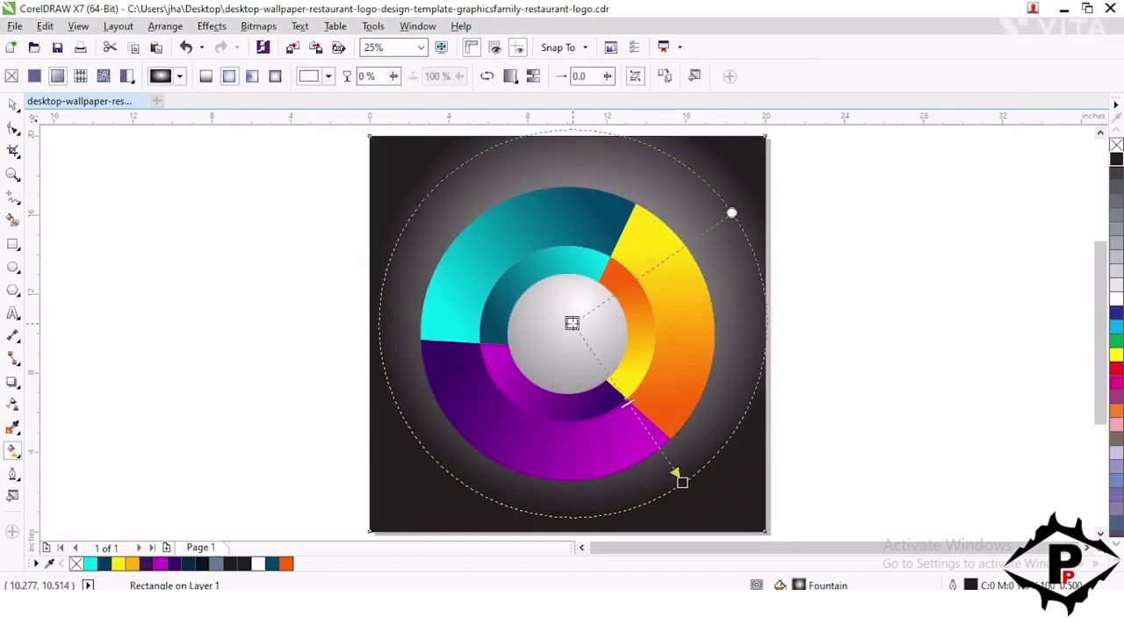
# - Colour the background gradient's centre dark navy and its outer end a darker navy, and extend the gradient outward
pyautogui.click(190, 565)
pyautogui.click(675, 472)
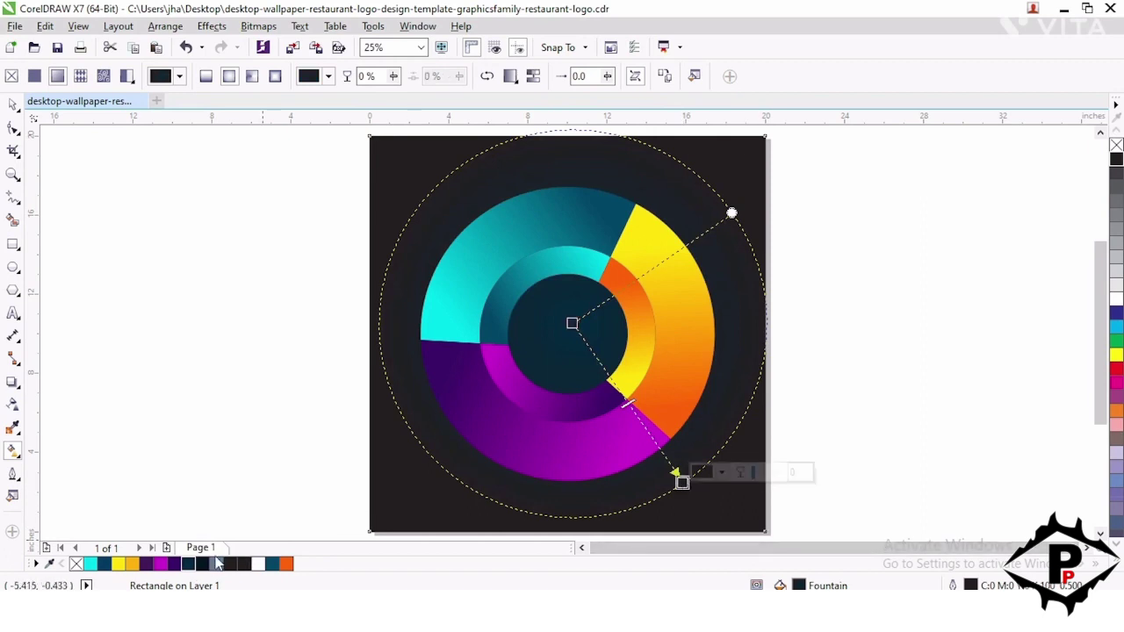
pyautogui.click(189, 565)
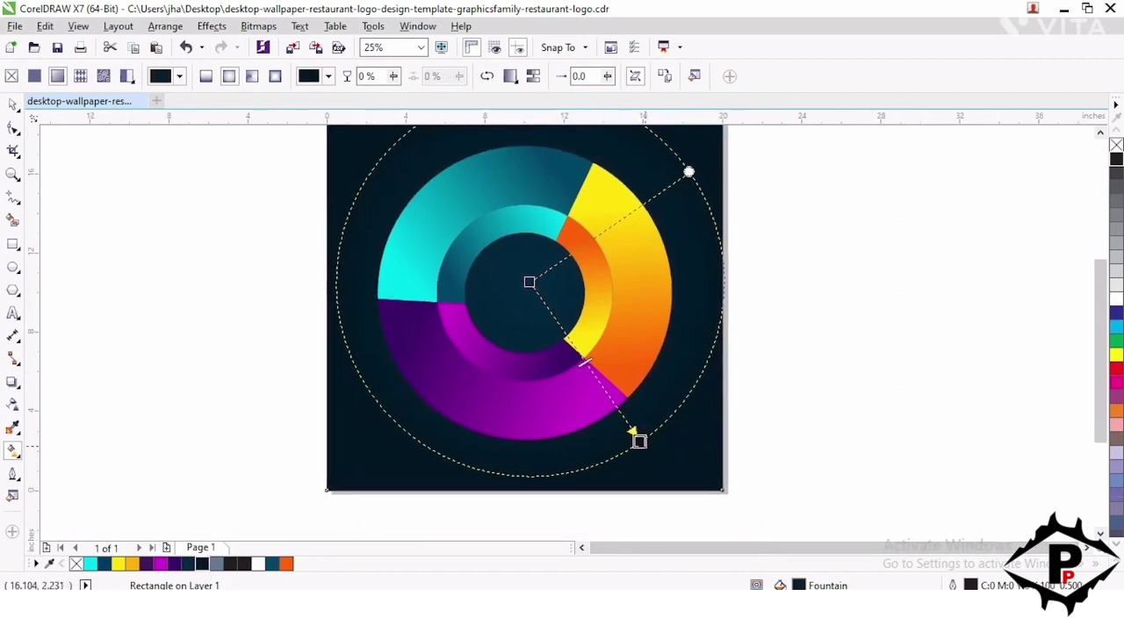
pyautogui.moveTo(640, 441); pyautogui.dragTo(642, 477)
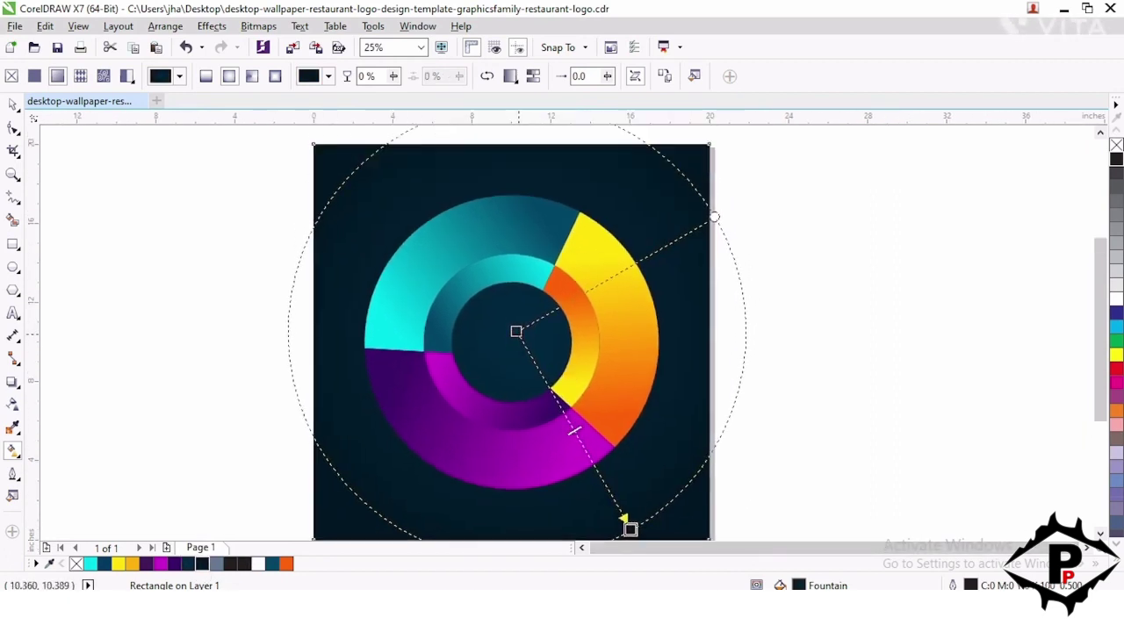
# - Set the green value of the background gradient's centre colour to 59 in RGB and switch its colour model to CMYK
pyautogui.click(517, 332)
pyautogui.click(556, 321)
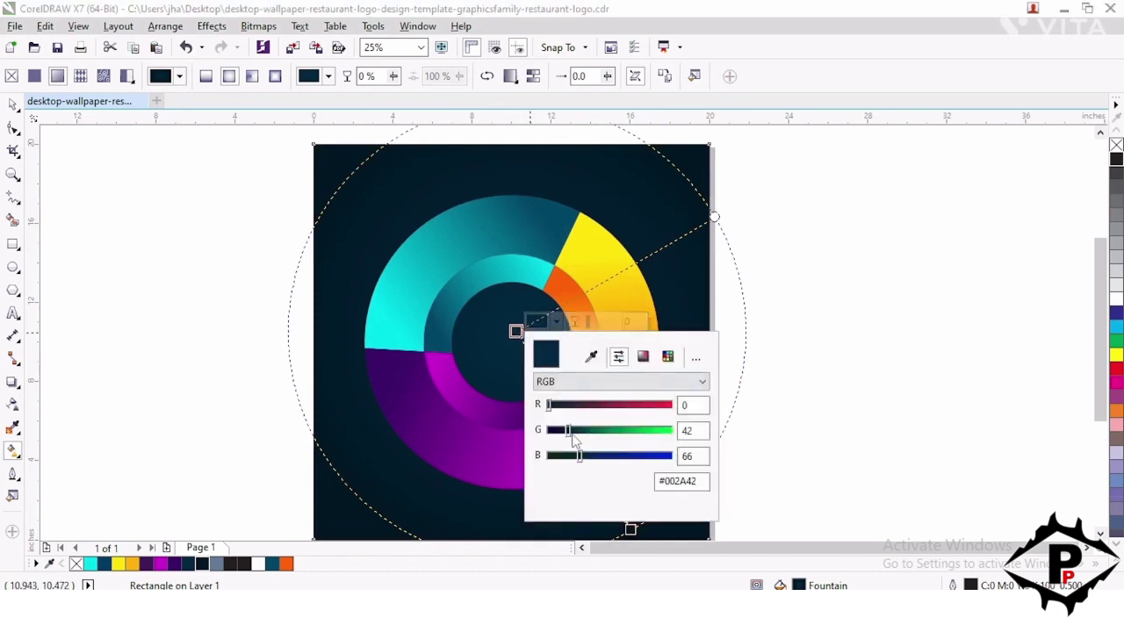
pyautogui.moveTo(573, 441); pyautogui.dragTo(582, 439)
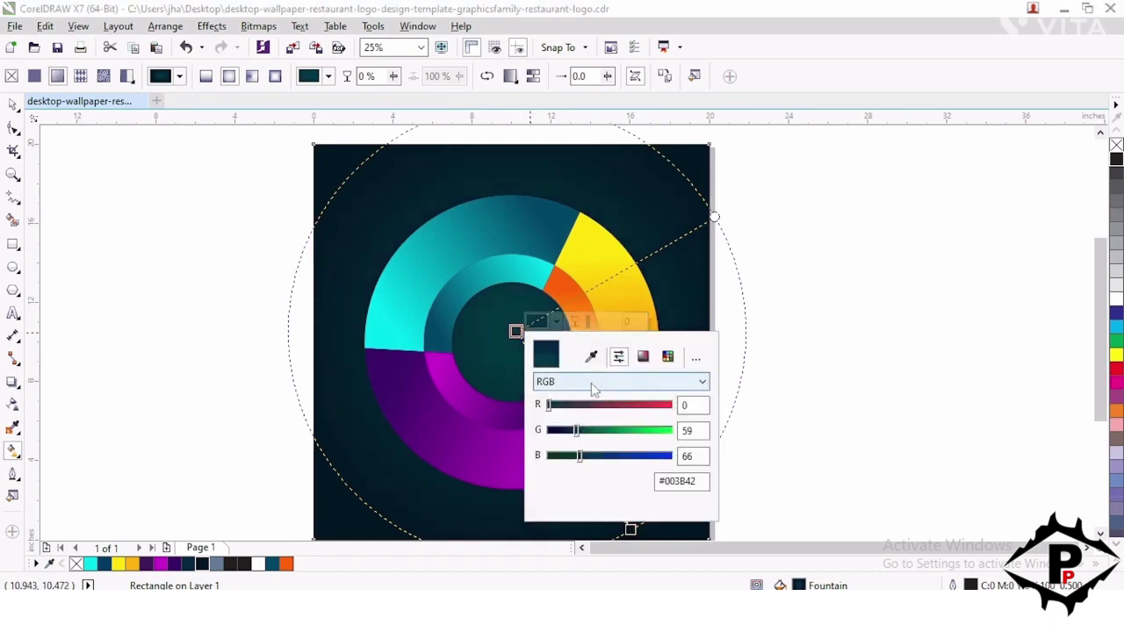
pyautogui.click(593, 395)
pyautogui.click(585, 403)
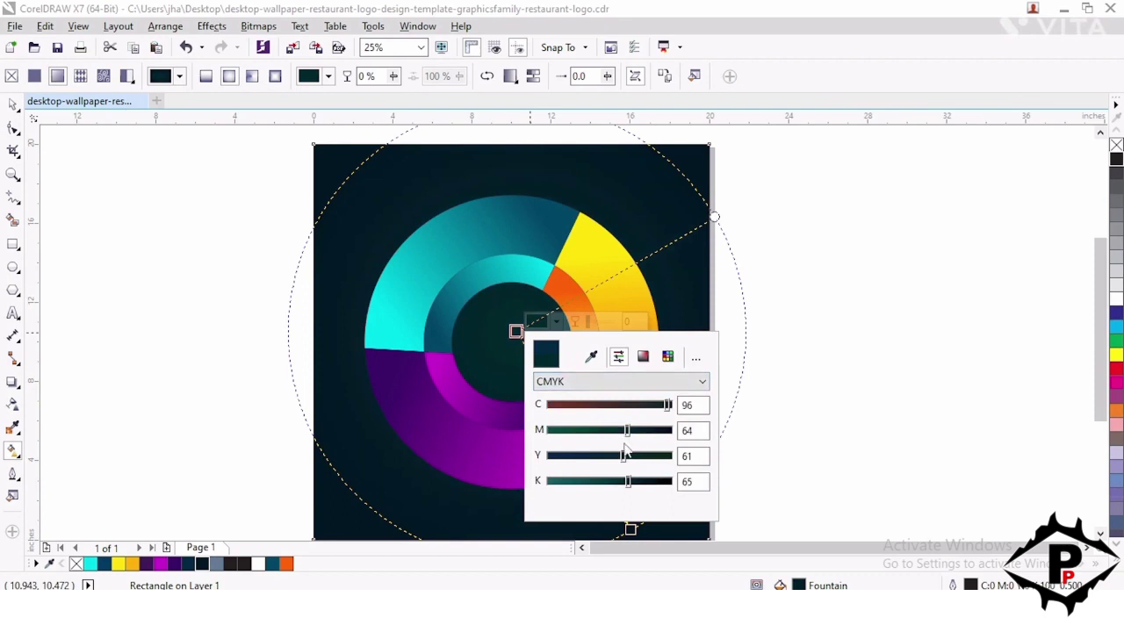
# - Set the gradient's centre colour to C 100, M 66, Y 60, K 0 and deselect the background
pyautogui.moveTo(667, 405); pyautogui.dragTo(674, 405)
pyautogui.moveTo(622, 457); pyautogui.dragTo(544, 495)
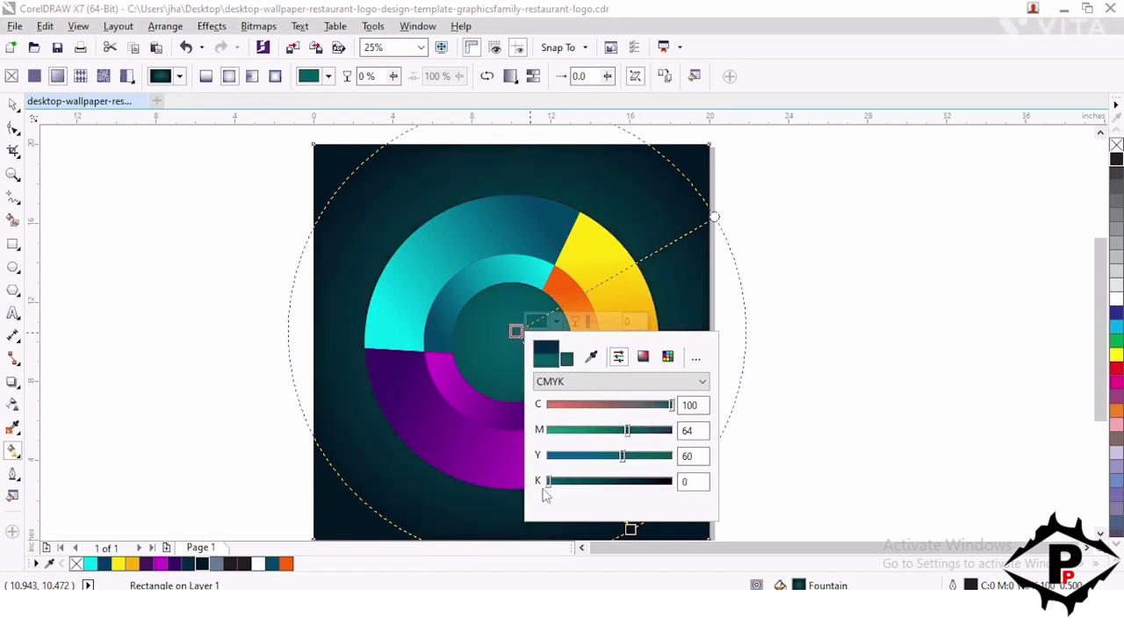
pyautogui.moveTo(631, 437)
pyautogui.mouseDown()
pyautogui.moveTo(616, 445)
pyautogui.moveTo(637, 439)
pyautogui.mouseUp()
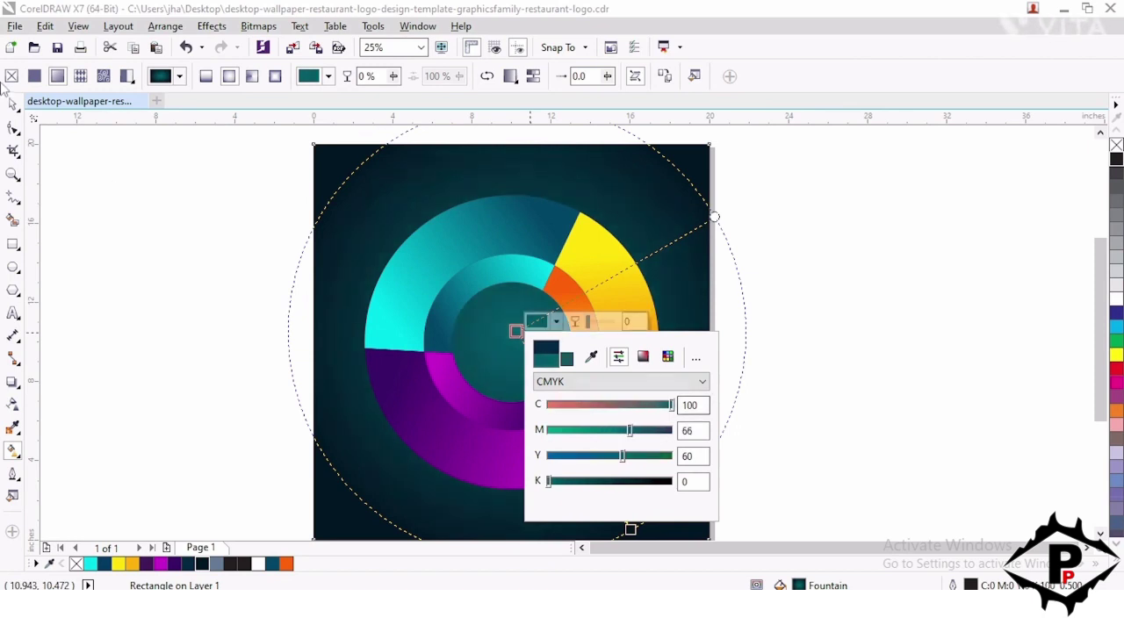
pyautogui.click(131, 271)
pyautogui.scroll(-2, 464, 355)
pyautogui.scroll(2, 464, 356)
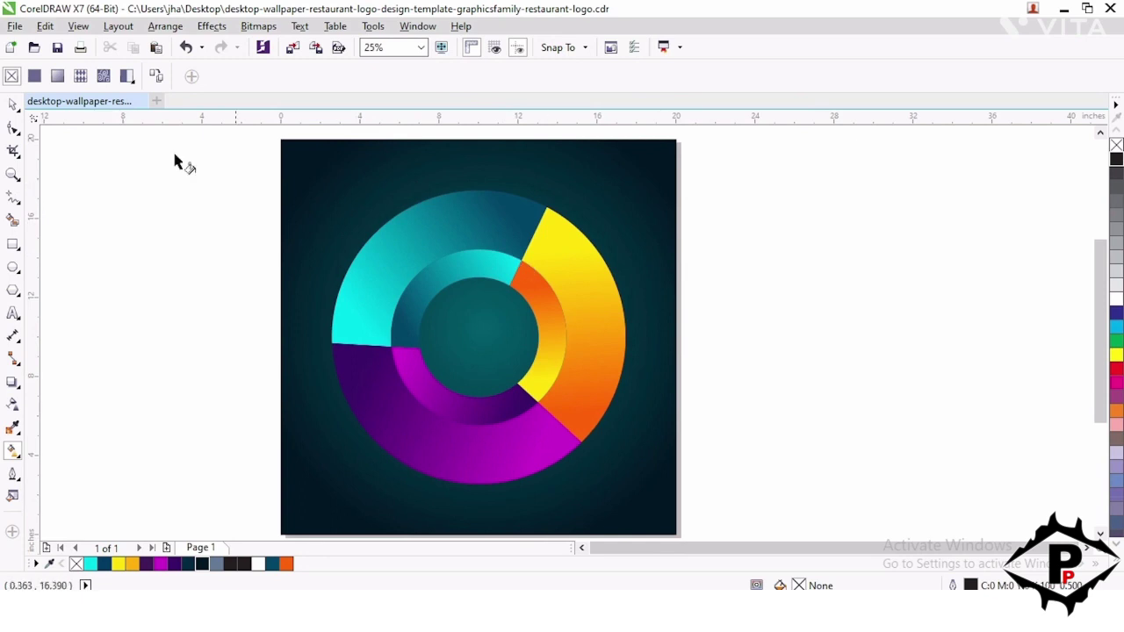
# - Select the background rectangle and recolour the centre of its fountain fill light grey
pyautogui.click(13, 104)
pyautogui.click(372, 216)
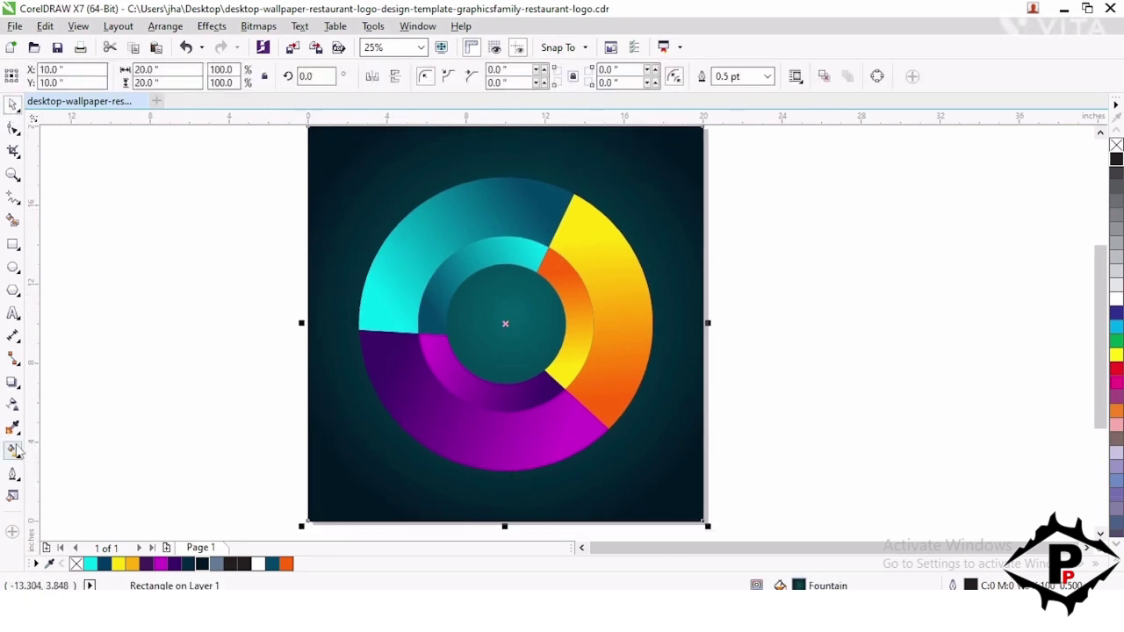
pyautogui.click(13, 450)
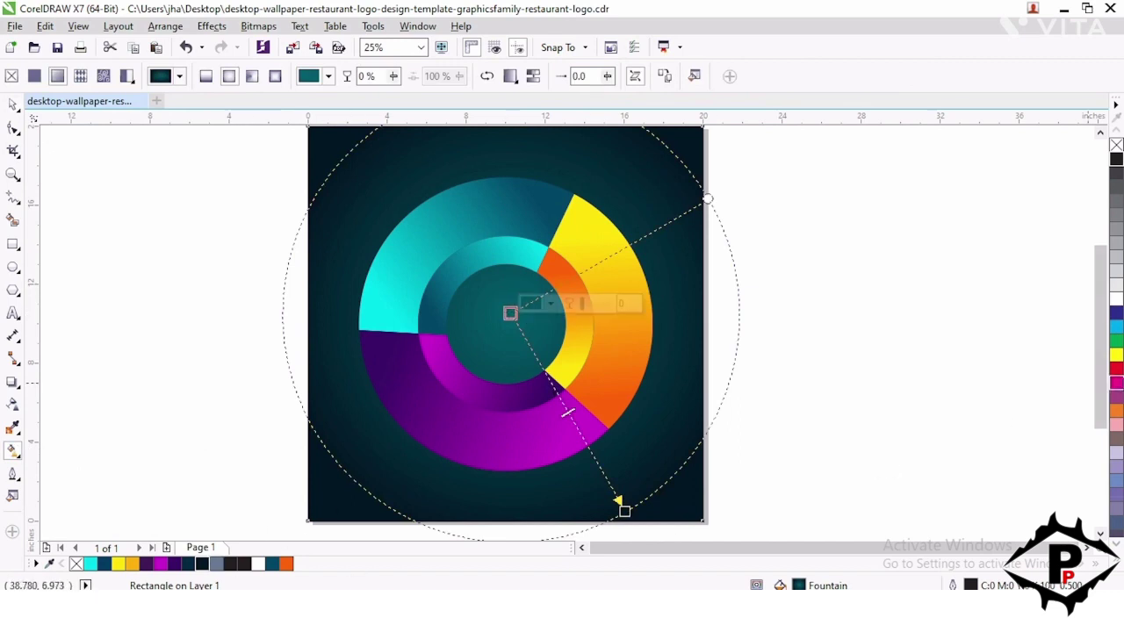
pyautogui.click(1116, 284)
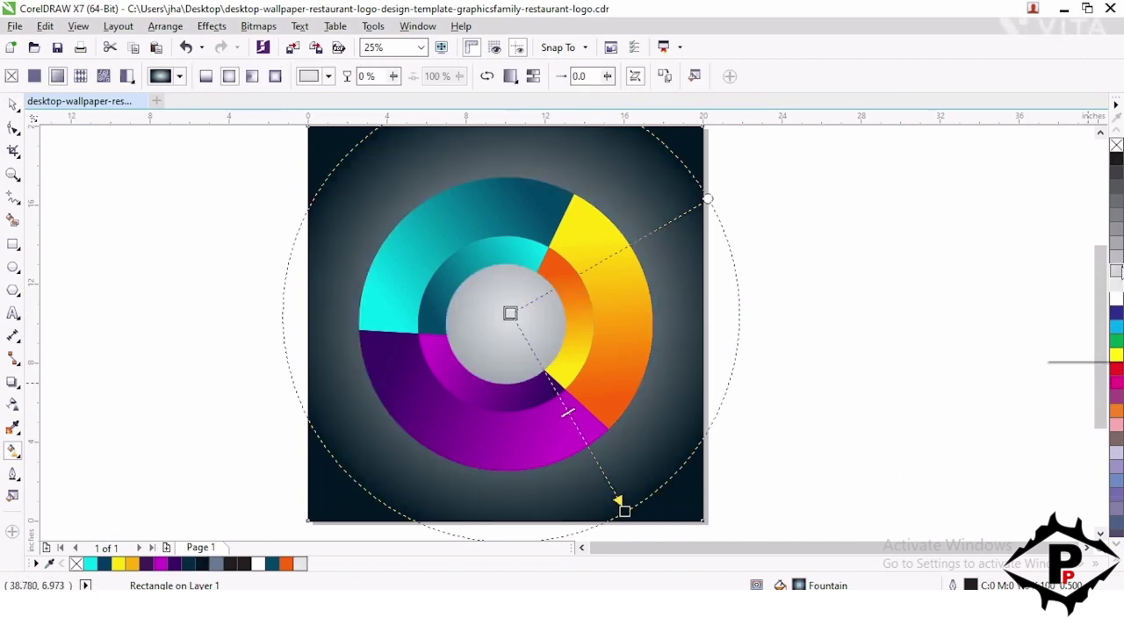
# - Shrink the background gradient until its outer edge is about as wide as the page, keeping the centre light grey, and deselect the background
pyautogui.scroll(-1, 709, 241)
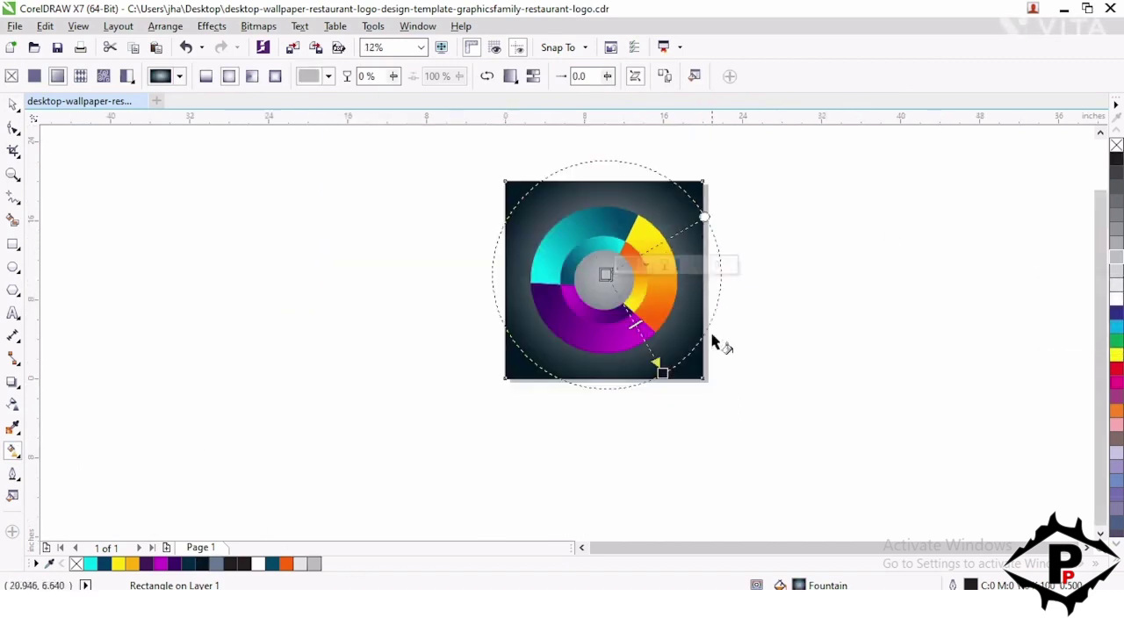
pyautogui.moveTo(662, 373); pyautogui.dragTo(668, 381)
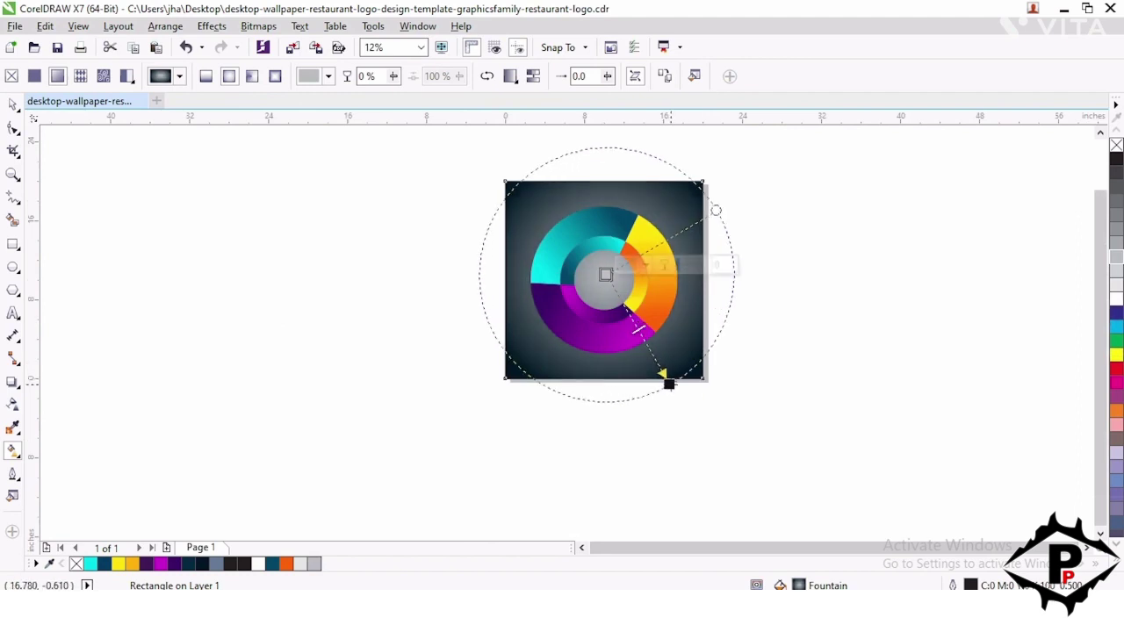
pyautogui.scroll(1, 667, 381)
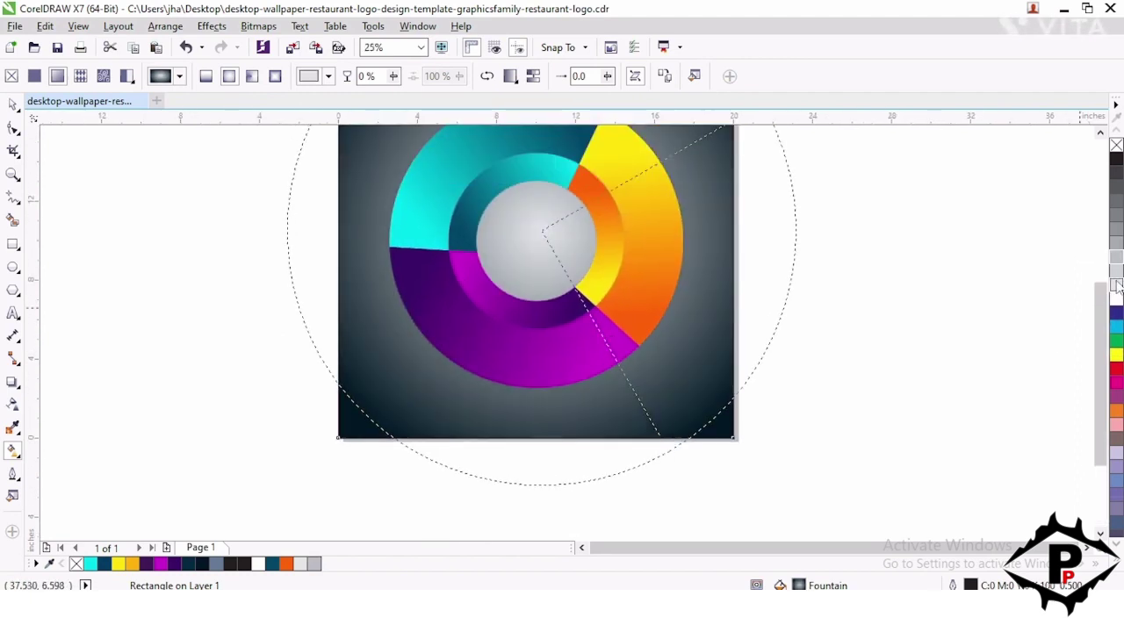
pyautogui.scroll(1, 628, 386)
pyautogui.scroll(-1, 628, 386)
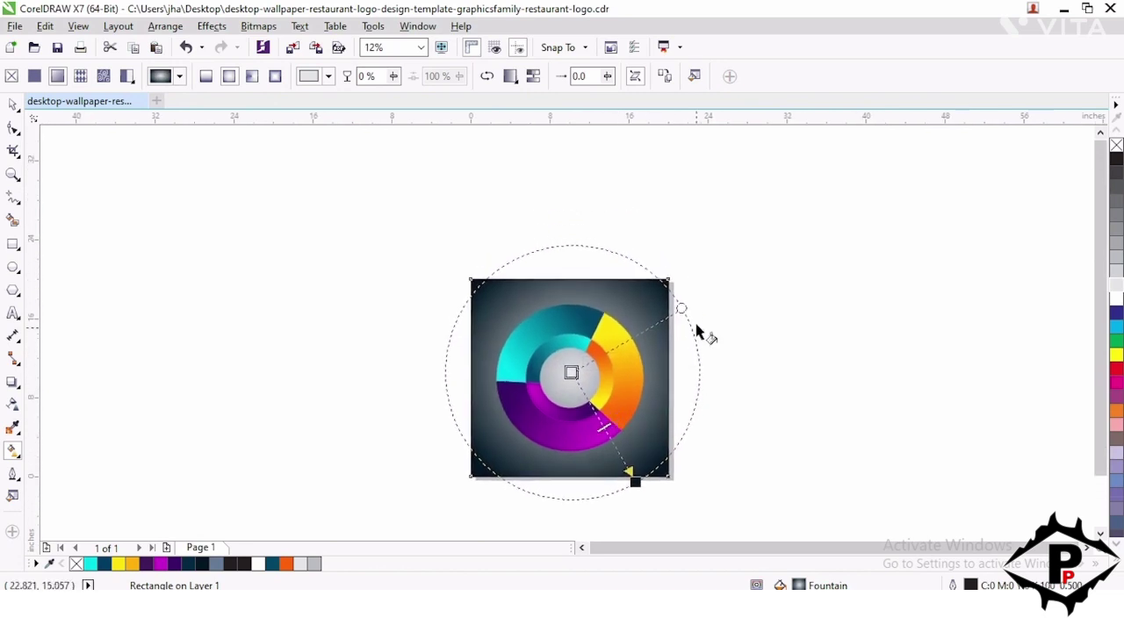
pyautogui.moveTo(682, 309); pyautogui.dragTo(675, 312)
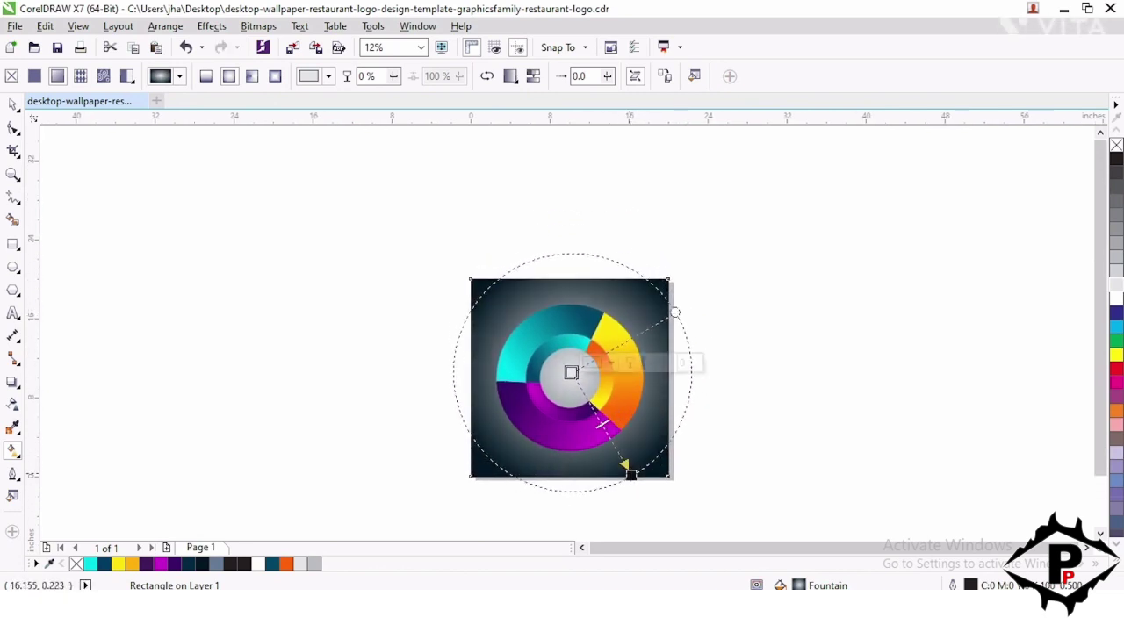
pyautogui.scroll(1, 630, 475)
pyautogui.moveTo(633, 475); pyautogui.dragTo(615, 445)
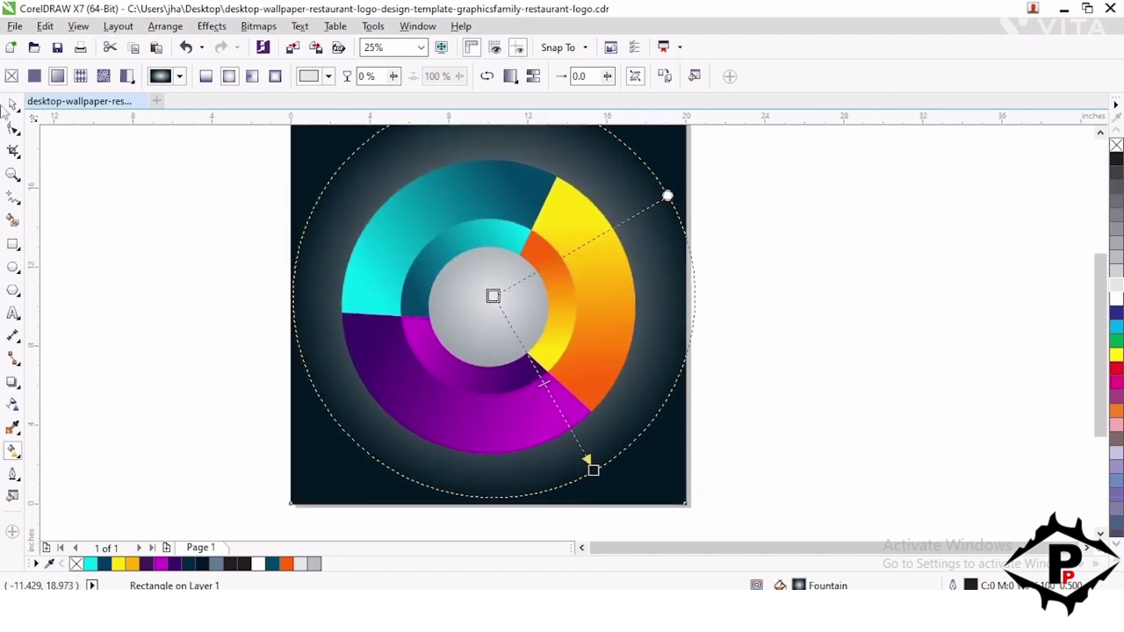
pyautogui.press('space')
pyautogui.scroll(-1, 250, 382)
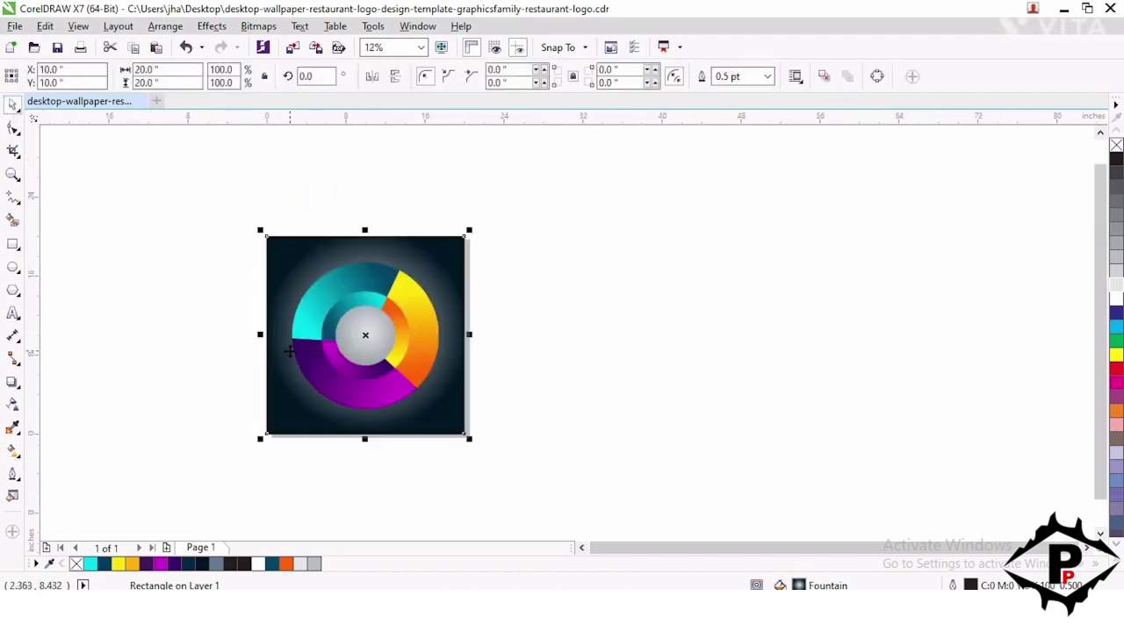
pyautogui.scroll(1, 307, 368)
pyautogui.click(798, 387)
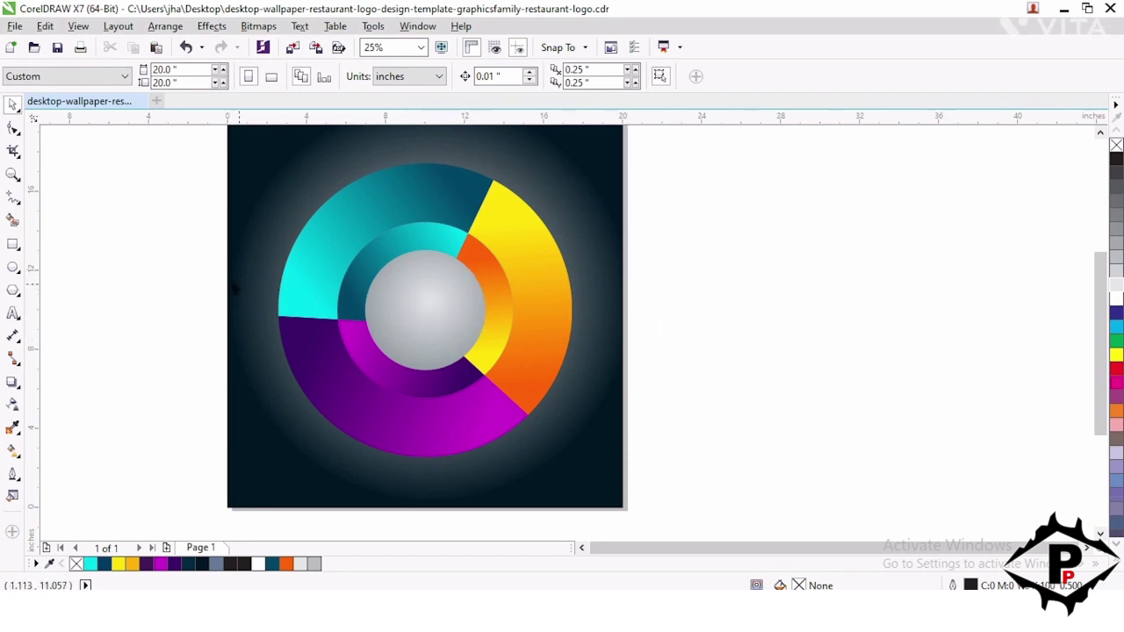
# - With the Pen tool, draw a closed curved sliver about 0.7 x 2.2 inches inside the grey centre circle, near its orange side
pyautogui.click(13, 202)
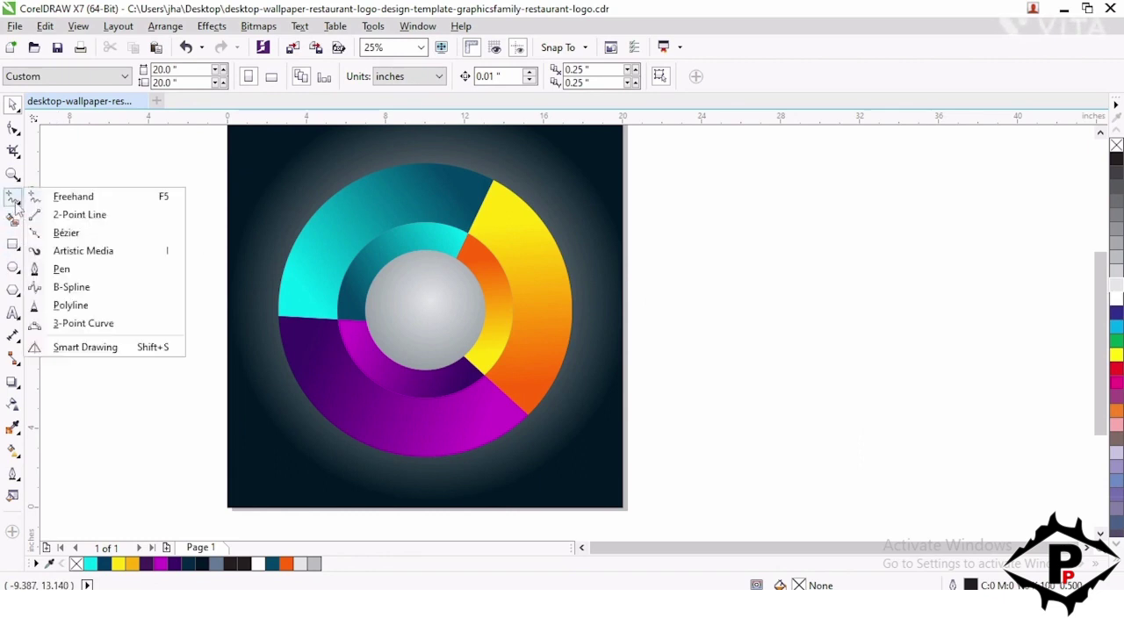
pyautogui.click(58, 267)
pyautogui.scroll(1, 464, 288)
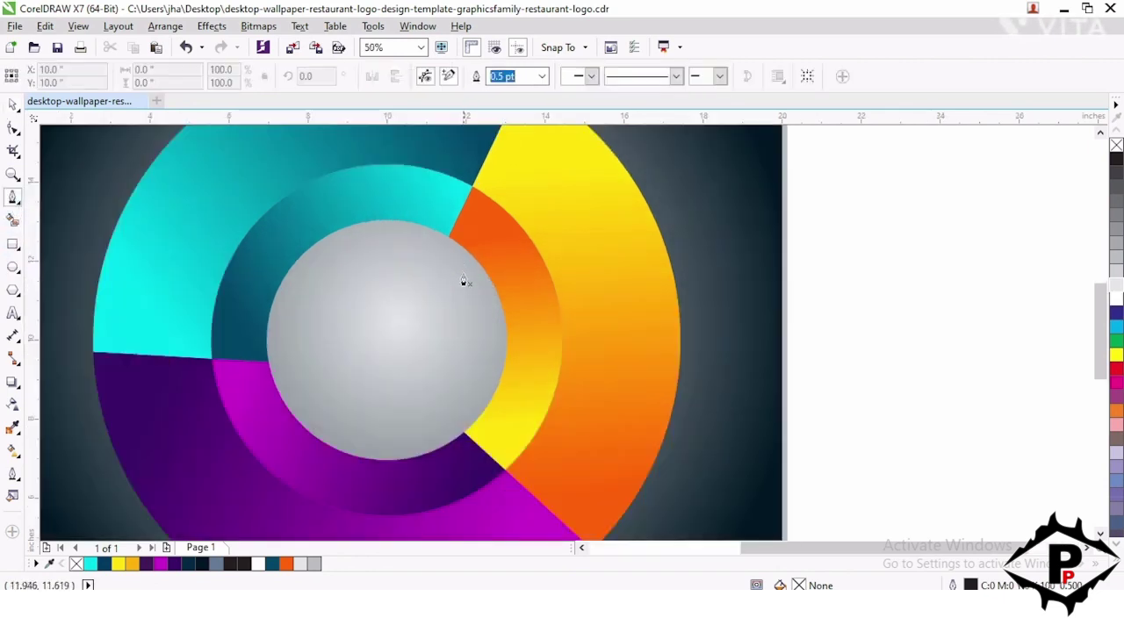
pyautogui.click(457, 261)
pyautogui.moveTo(481, 347); pyautogui.dragTo(472, 389)
pyautogui.press('Escape')
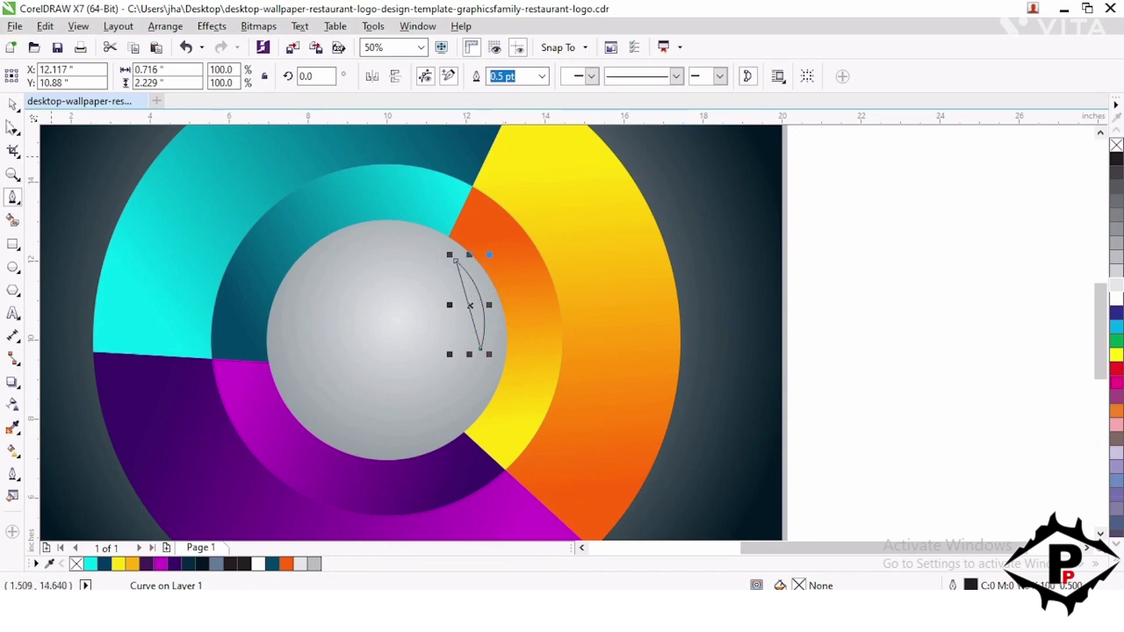
# - Convert the sliver's straight side to a curve and bend both sides into a slim crescent that follows the circle's edge
pyautogui.press('F10')
pyautogui.scroll(1, 461, 299)
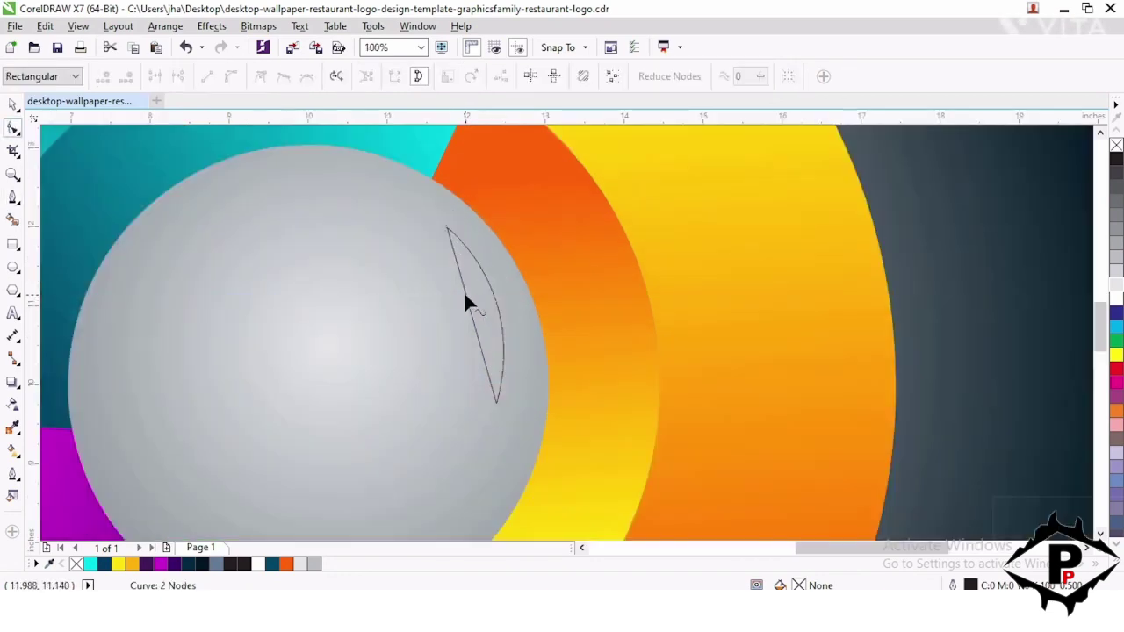
pyautogui.click(467, 299)
pyautogui.click(225, 77)
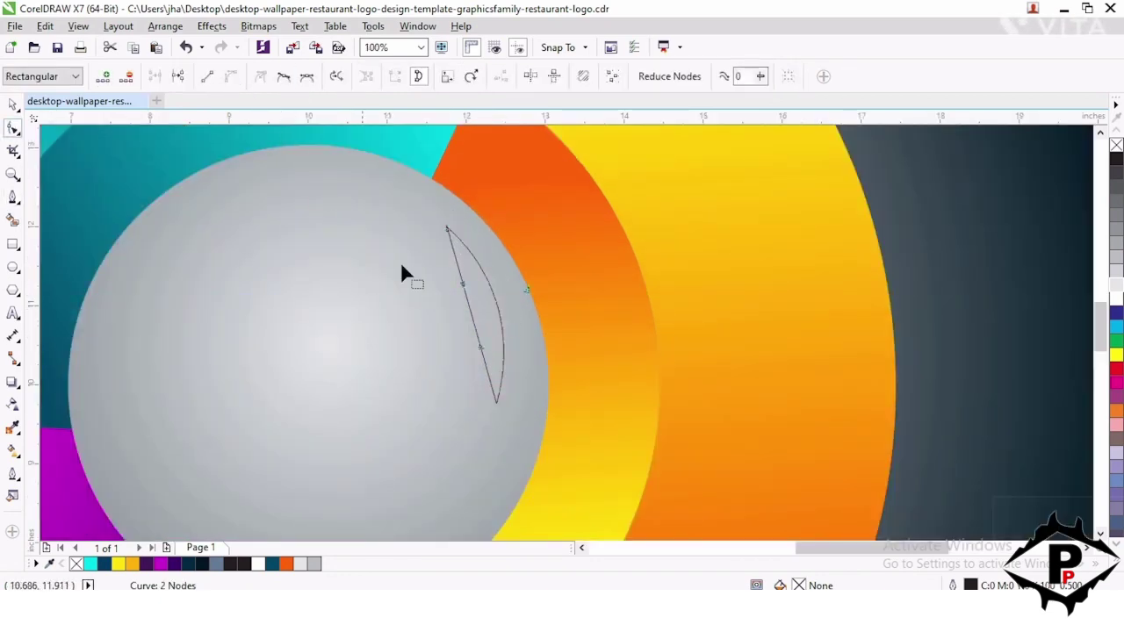
pyautogui.moveTo(475, 327); pyautogui.dragTo(505, 352)
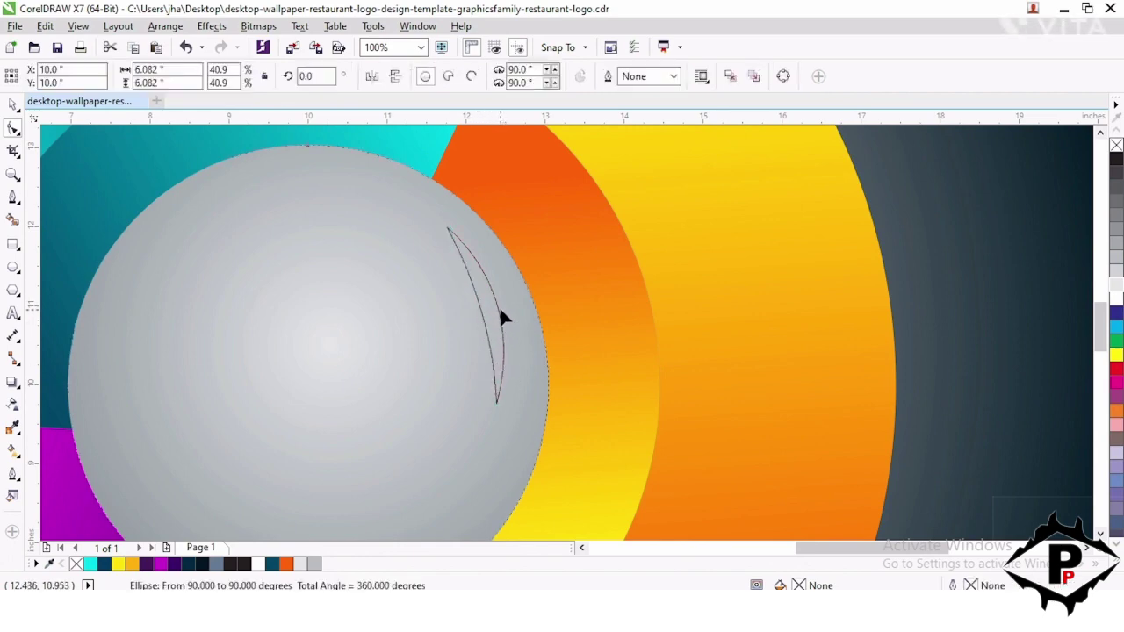
pyautogui.click(495, 307)
pyautogui.moveTo(497, 308); pyautogui.dragTo(492, 317)
pyautogui.scroll(1, 501, 316)
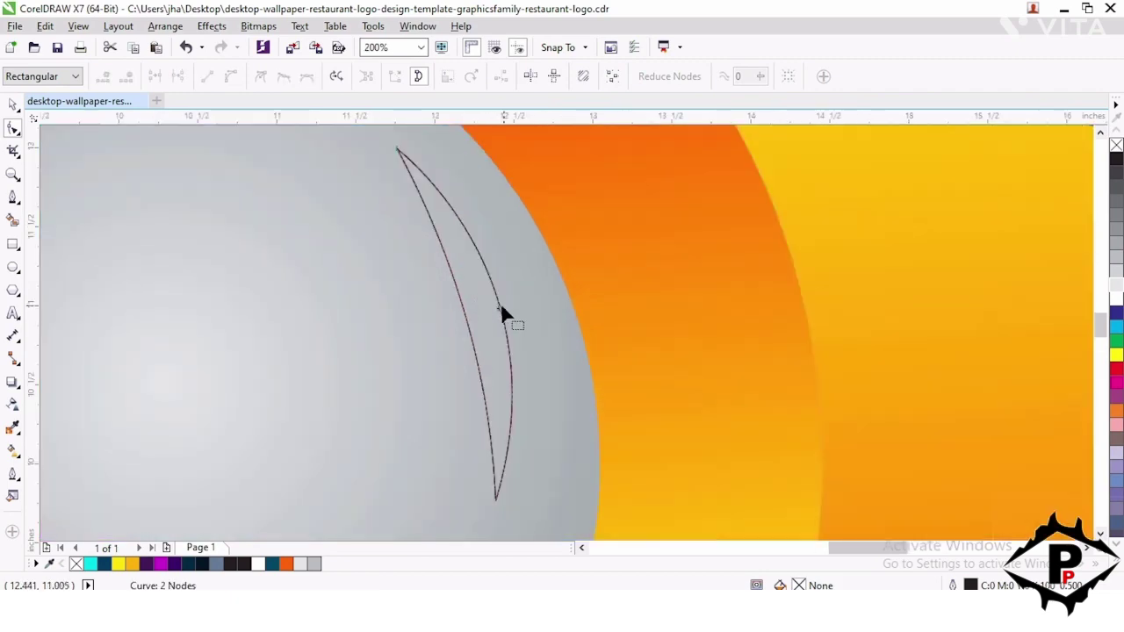
pyautogui.scroll(-1, 510, 318)
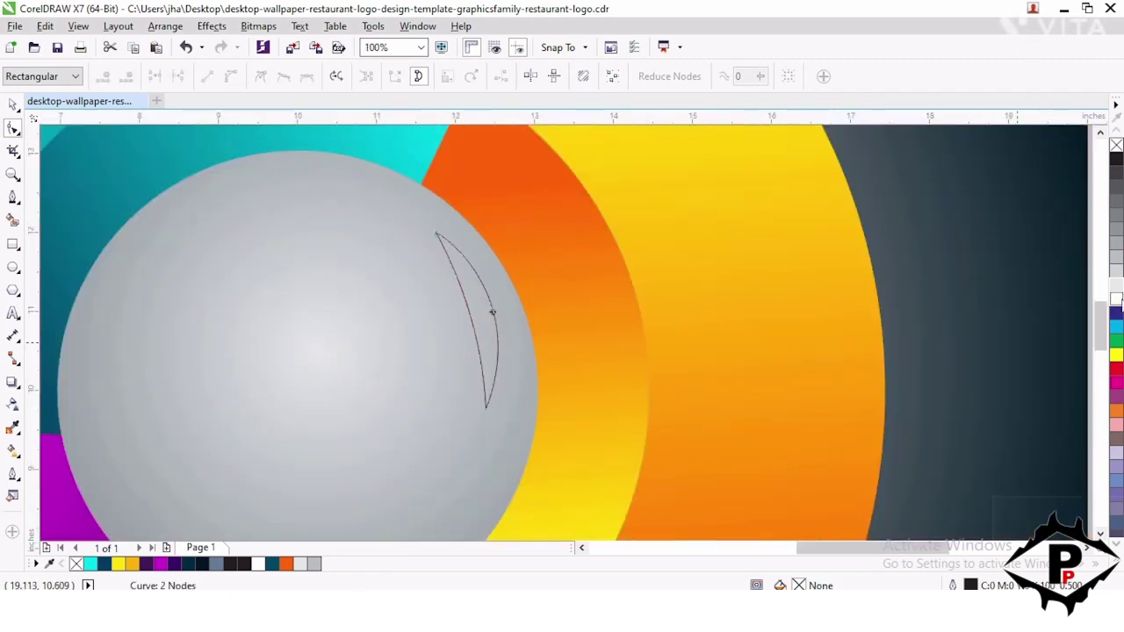
# - Fill the crescent with white and remove its outline
pyautogui.click(1116, 298)
pyautogui.scroll(-1, 589, 302)
pyautogui.click(13, 106)
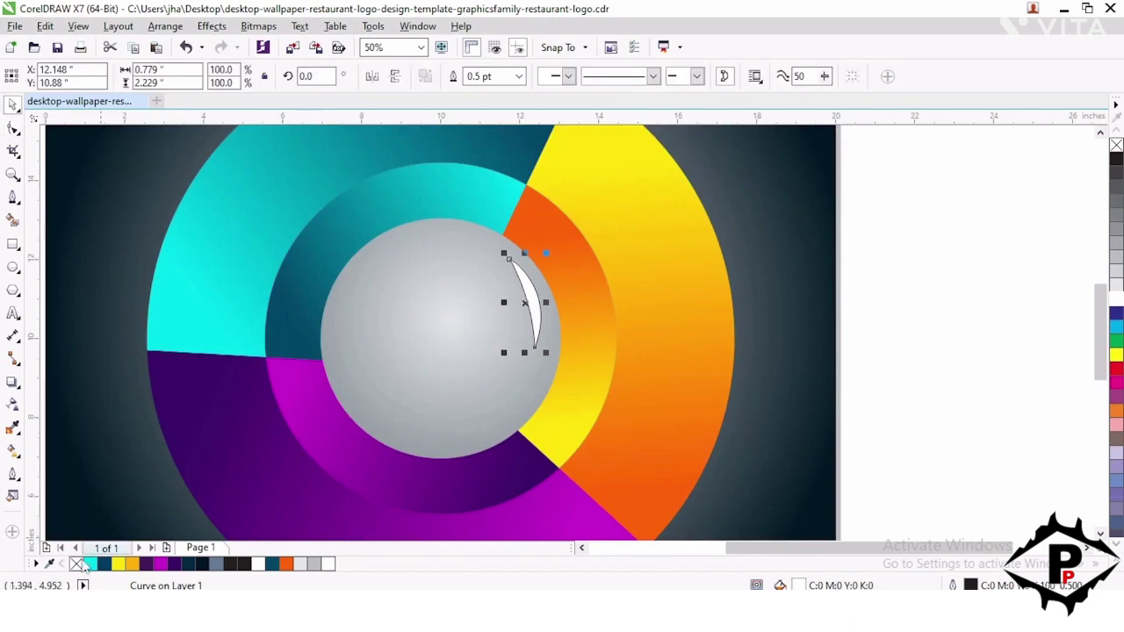
pyautogui.rightClick(76, 563)
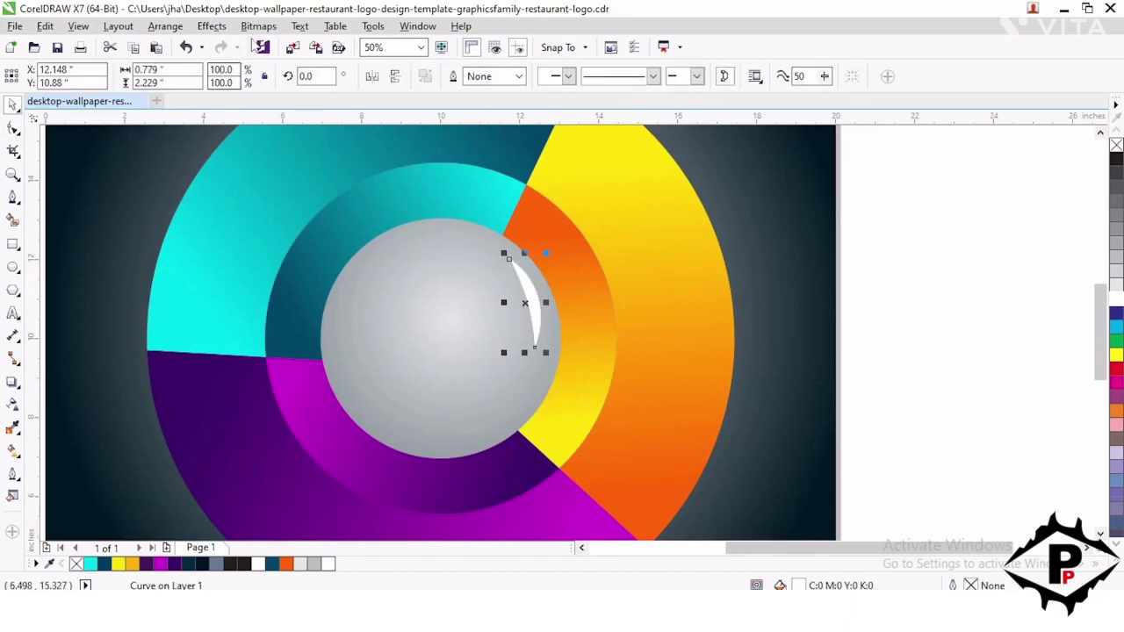
# - Convert the white crescent to a 200 dpi CMYK bitmap
pyautogui.click(258, 25)
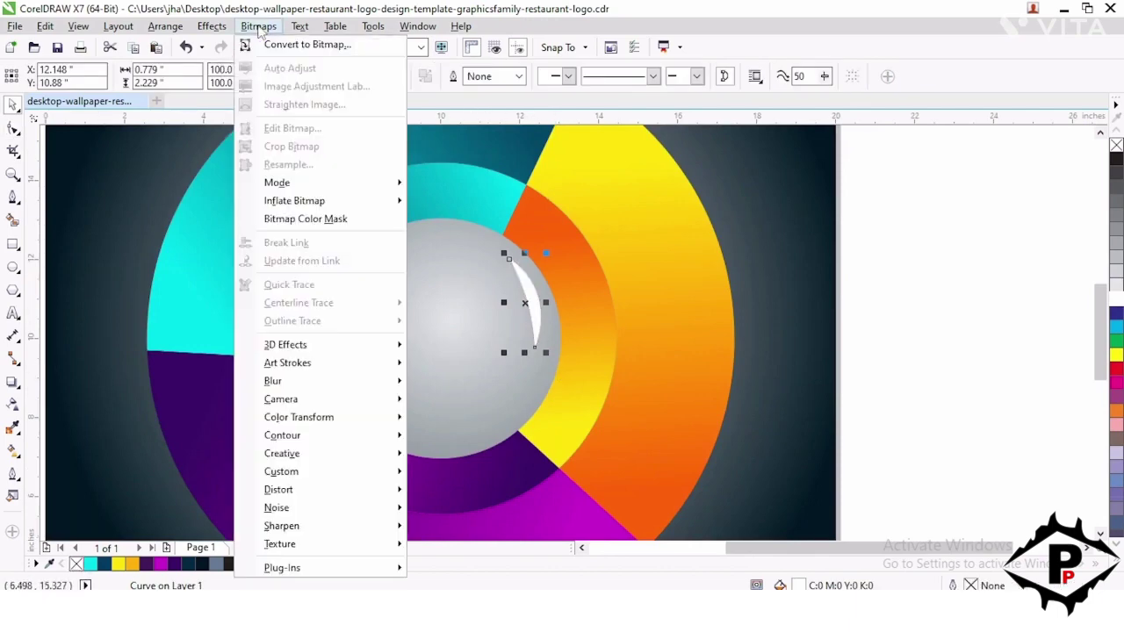
pyautogui.click(316, 46)
pyautogui.click(508, 392)
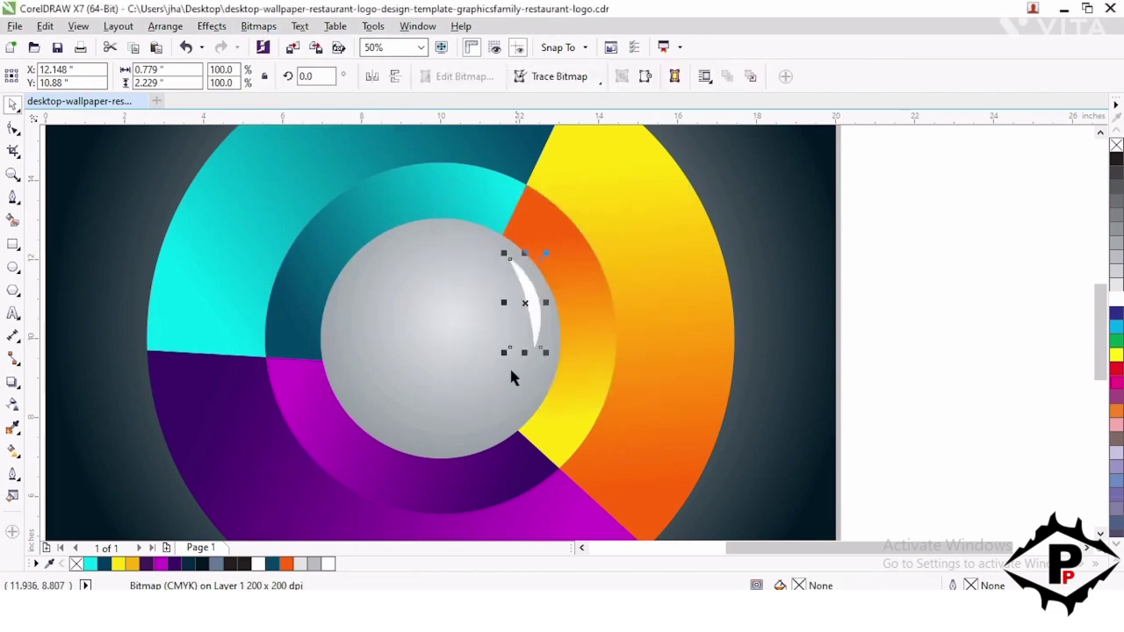
# - Apply a Gaussian blur with a radius well above 3 pixels to the crescent bitmap and deselect it
pyautogui.click(215, 27)
pyautogui.moveTo(260, 26)
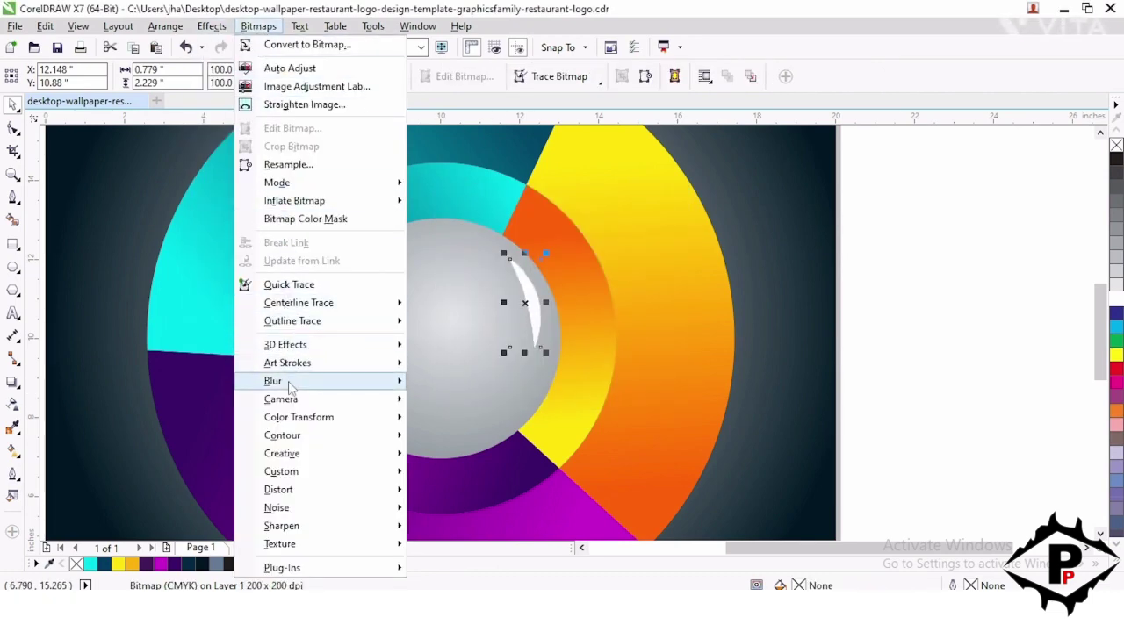
pyautogui.moveTo(290, 381)
pyautogui.click(448, 399)
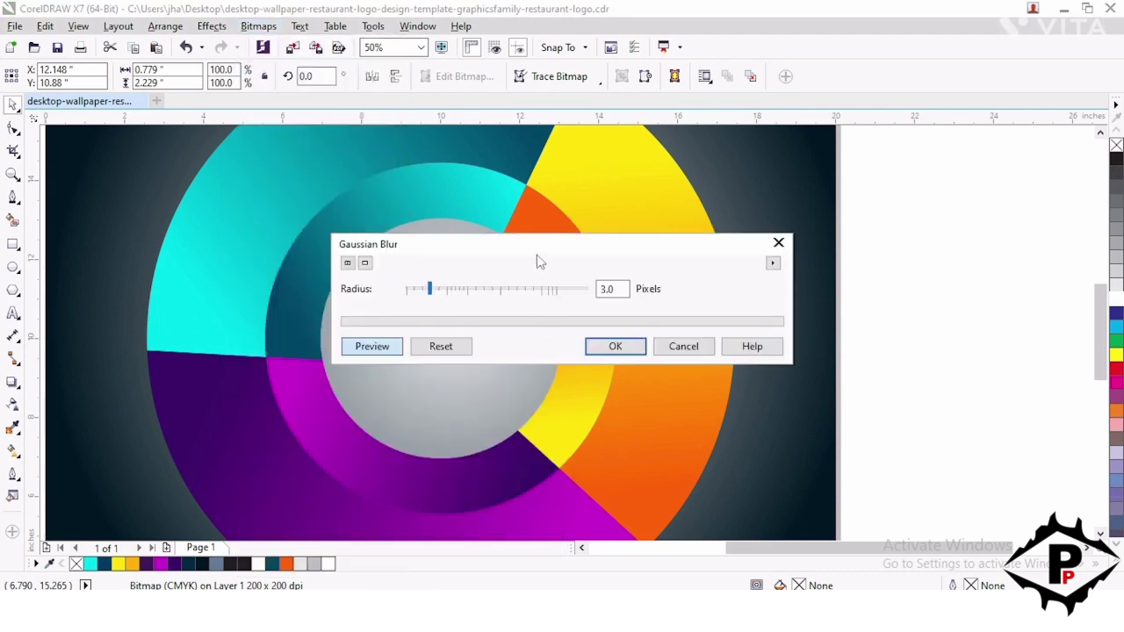
pyautogui.moveTo(540, 261); pyautogui.dragTo(606, 398)
pyautogui.moveTo(496, 425); pyautogui.dragTo(527, 428)
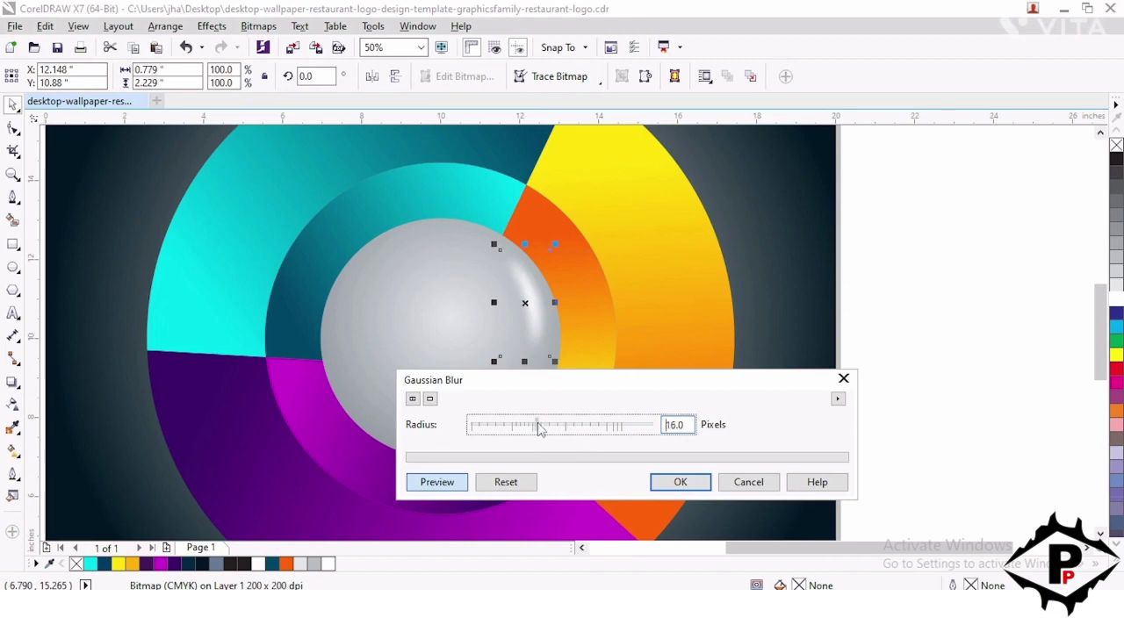
pyautogui.click(680, 483)
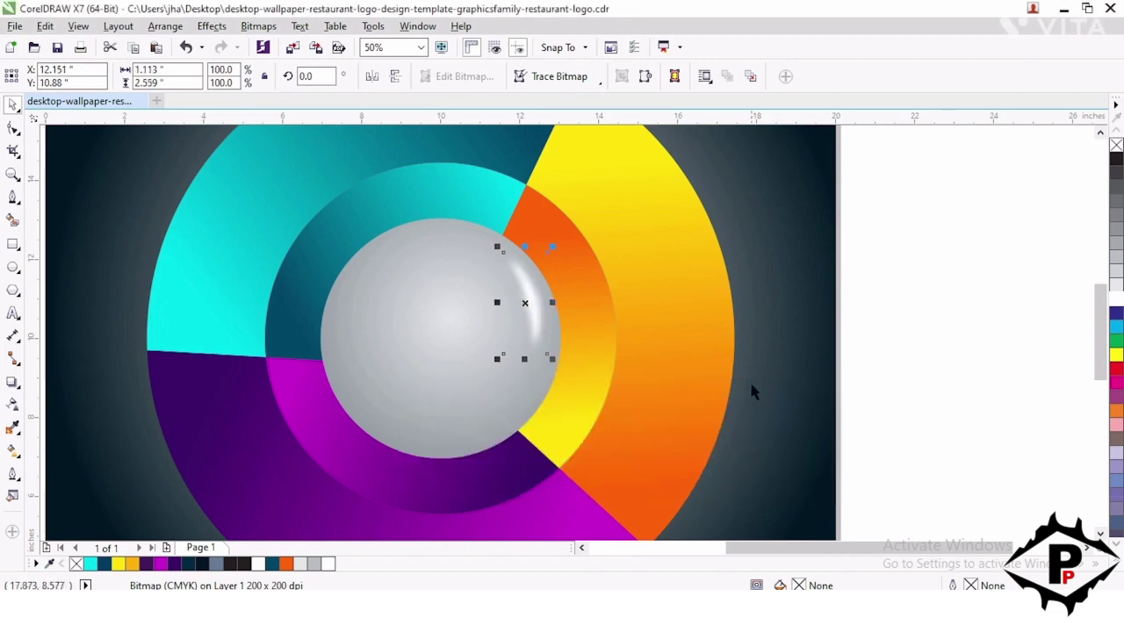
pyautogui.scroll(-3, 750, 386)
pyautogui.click(758, 345)
# - Enlarge the blurred crescent highlight on the grey sphere proportionally to about 120%
pyautogui.scroll(2, 757, 345)
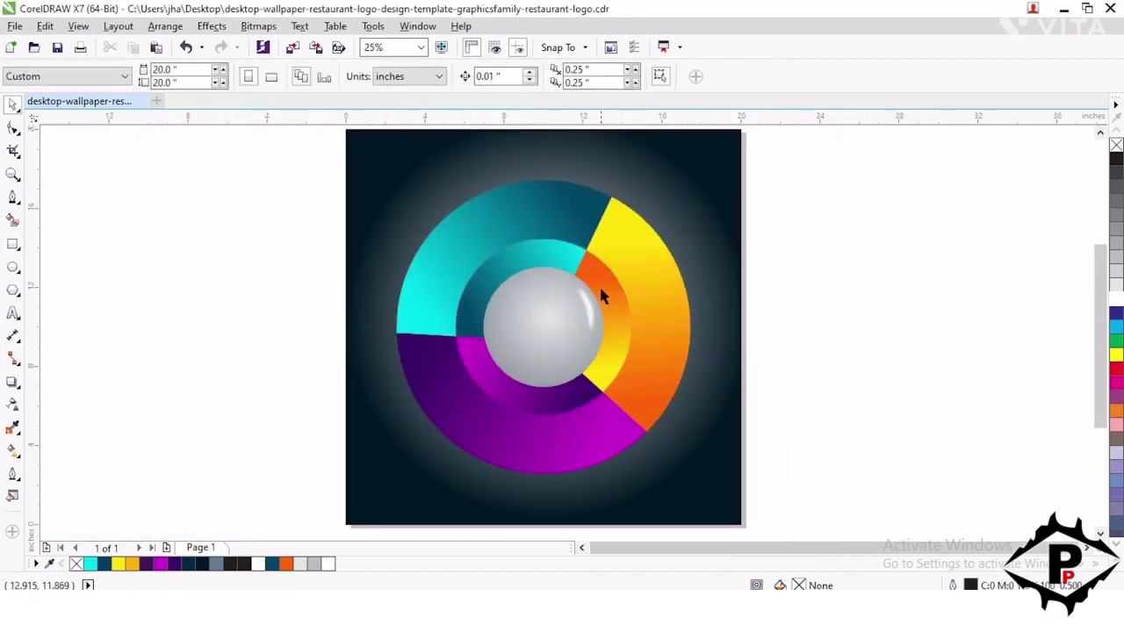
pyautogui.scroll(1, 598, 316)
pyautogui.click(588, 314)
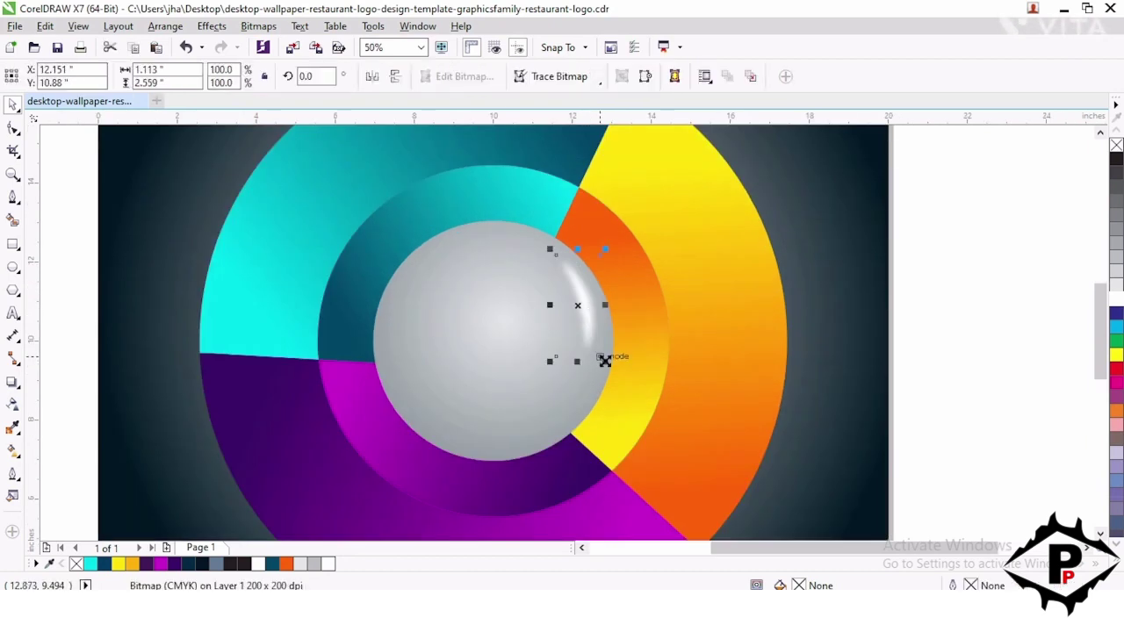
pyautogui.moveTo(605, 361); pyautogui.dragTo(610, 371)
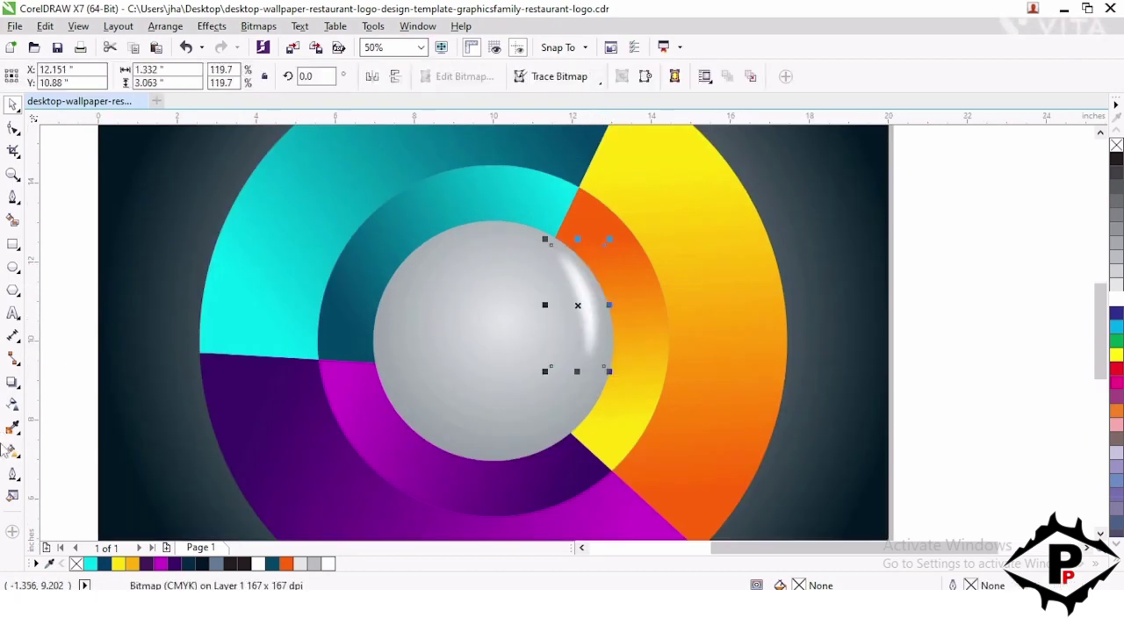
# - Apply a uniform transparency of 27 to the crescent highlight and deselect it
pyautogui.click(12, 403)
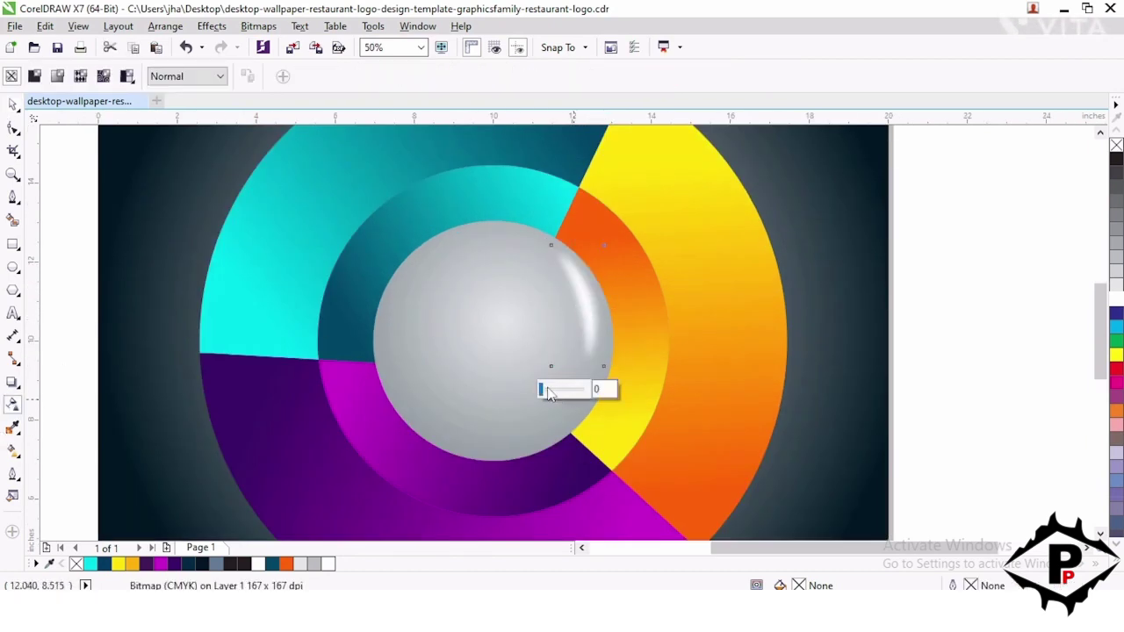
pyautogui.click(548, 392)
pyautogui.moveTo(550, 392); pyautogui.dragTo(555, 393)
pyautogui.click(13, 104)
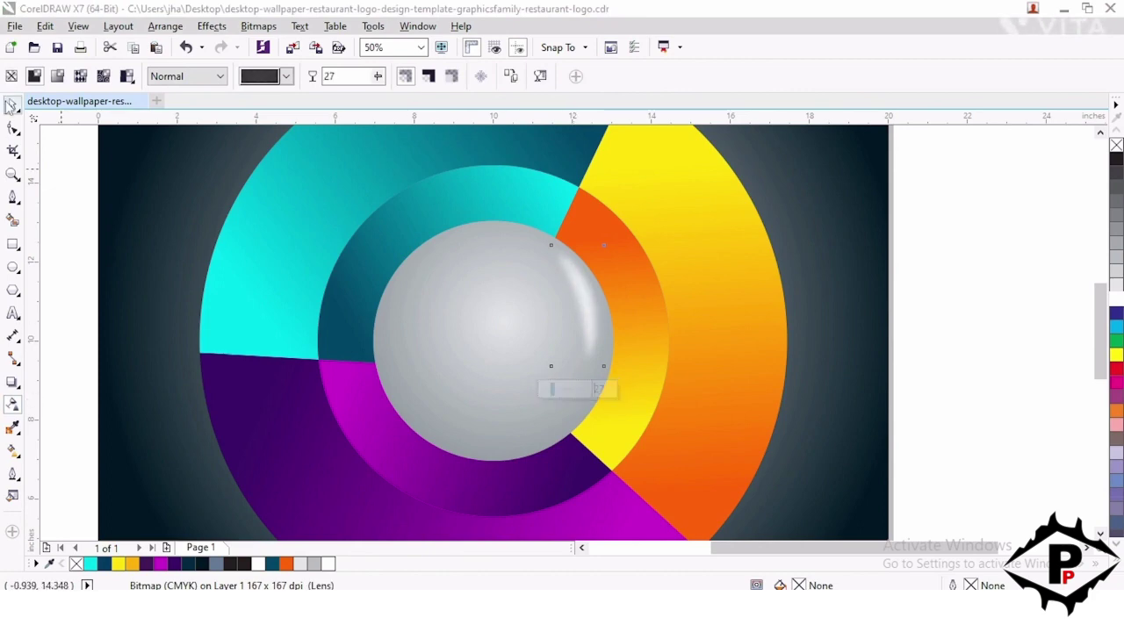
pyautogui.scroll(-1, 289, 231)
pyautogui.click(708, 345)
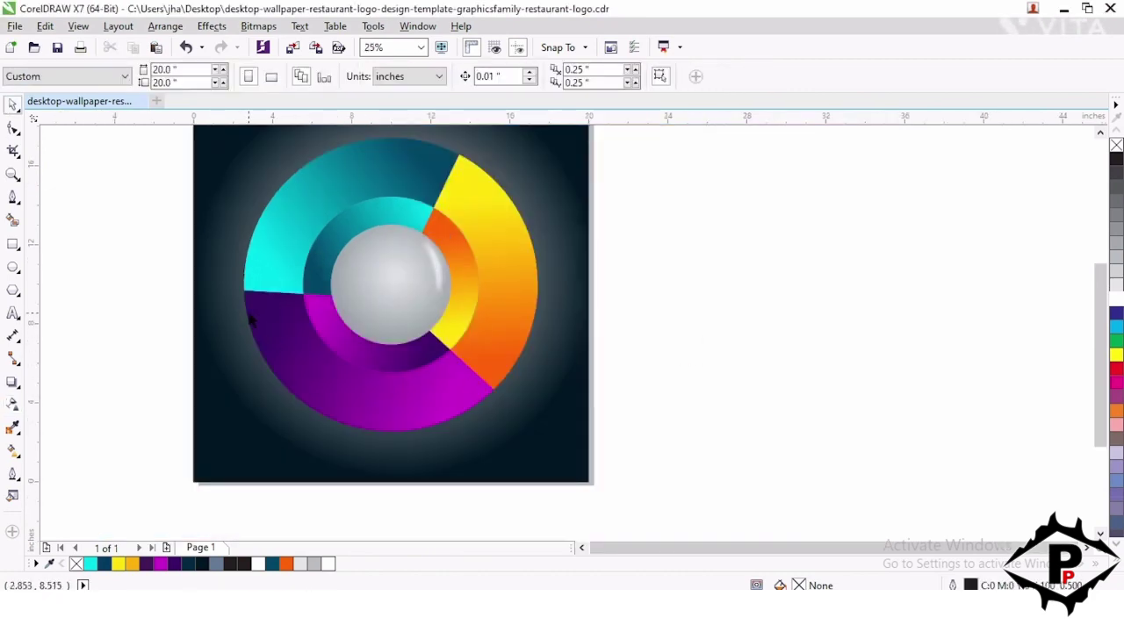
pyautogui.moveTo(638, 458); pyautogui.dragTo(763, 486)
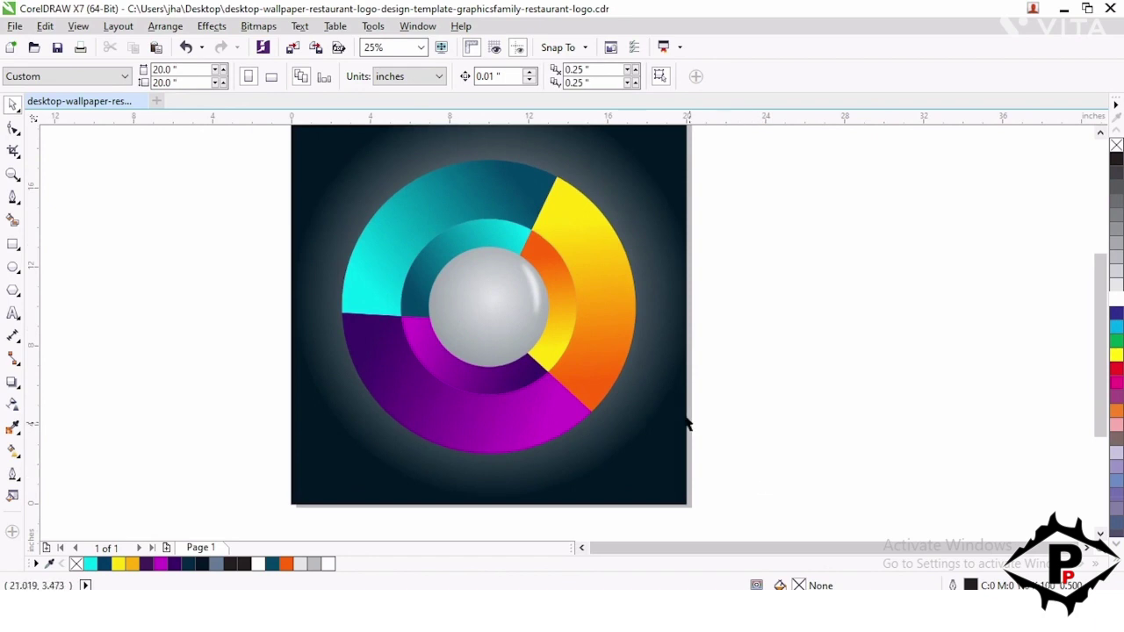
# - Draw a nine-point complex star about 2.4 inches wide and place it at the centre of the grey sphere
pyautogui.click(14, 291)
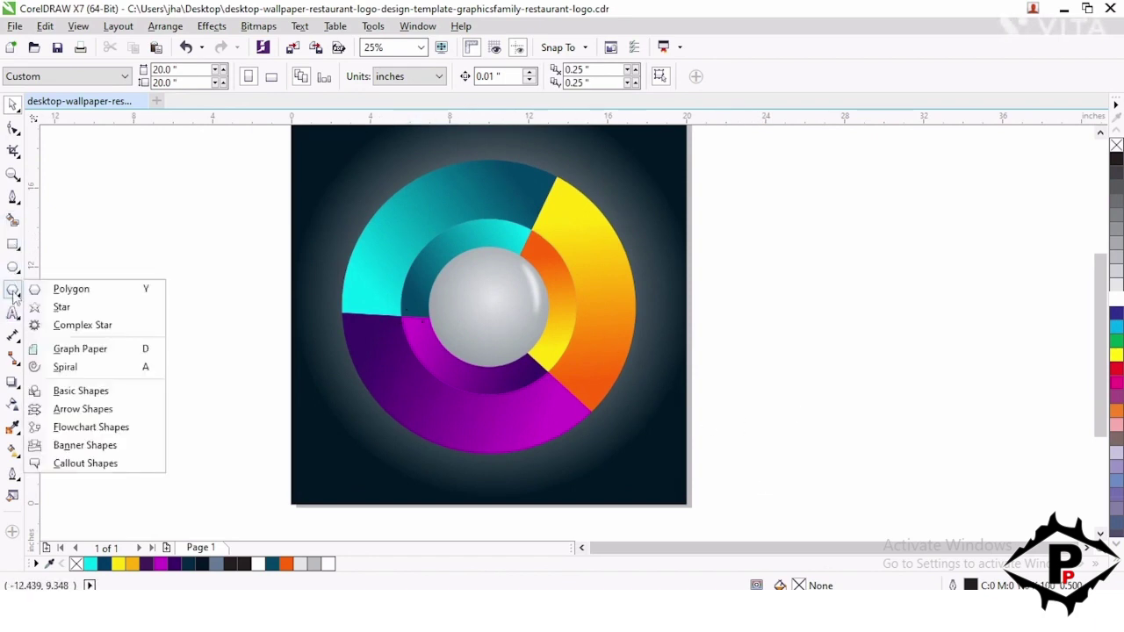
pyautogui.click(70, 325)
pyautogui.moveTo(143, 294); pyautogui.dragTo(194, 351)
pyautogui.click(13, 104)
pyautogui.click(166, 317)
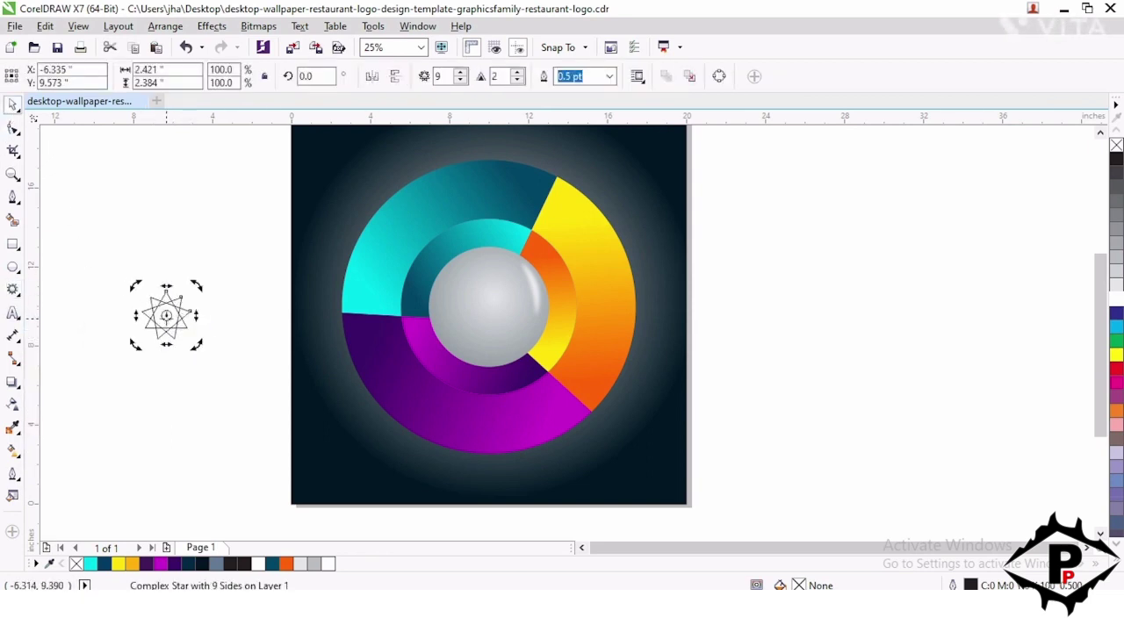
pyautogui.click(167, 316)
pyautogui.moveTo(167, 316); pyautogui.dragTo(484, 306)
pyautogui.scroll(1, 484, 306)
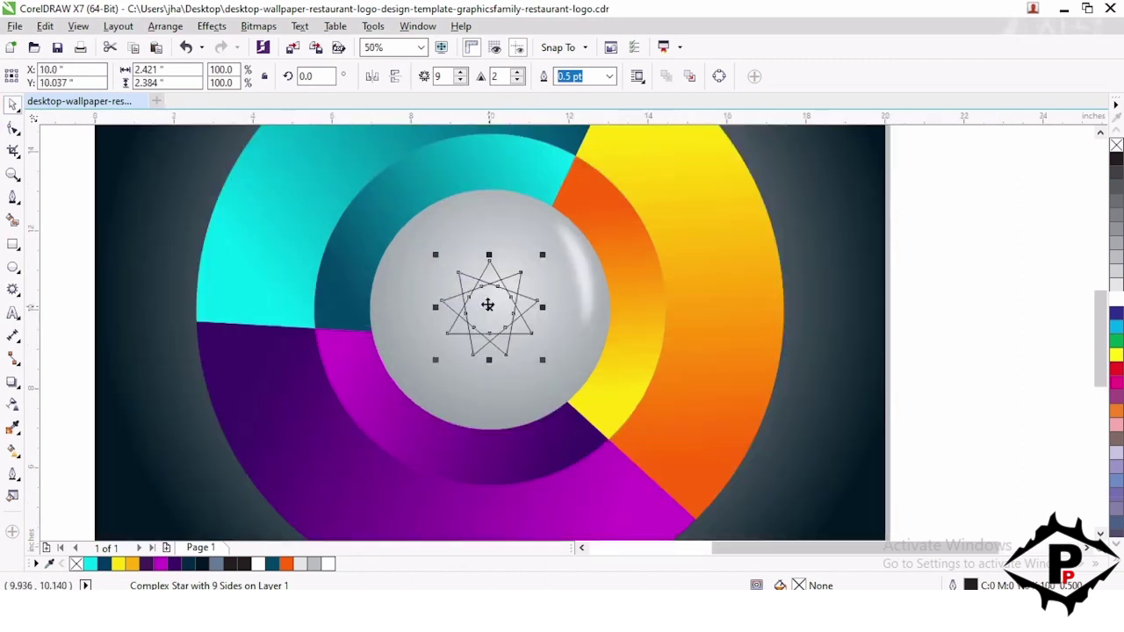
# - Fill the star with white, remove its outline and shrink it about its centre to about 77%
pyautogui.click(259, 565)
pyautogui.rightClick(77, 564)
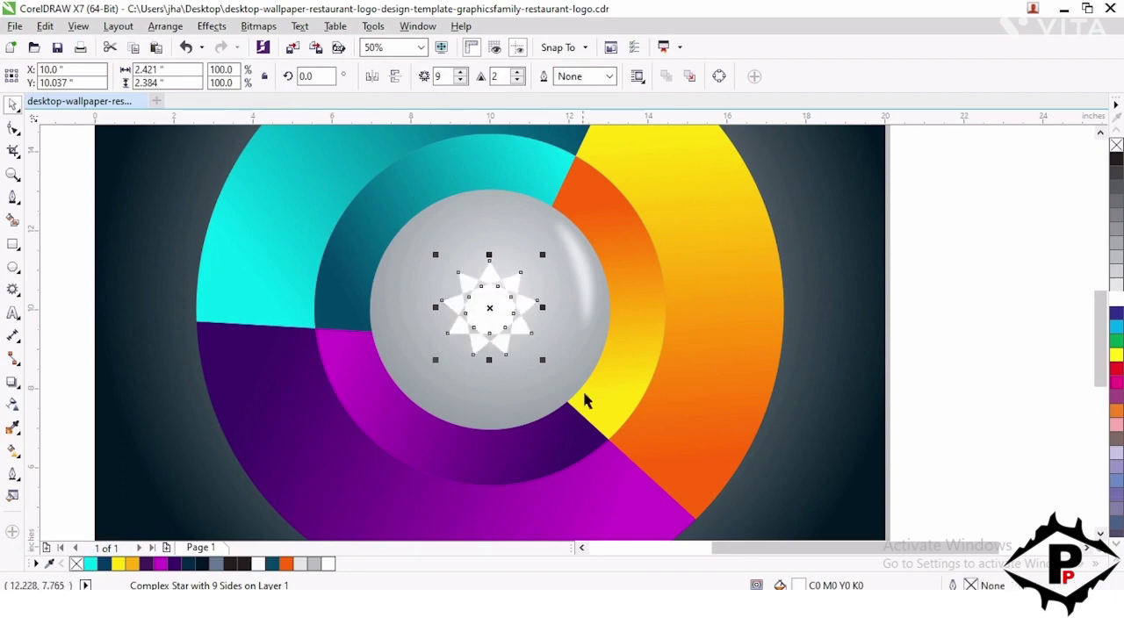
pyautogui.moveTo(542, 359); pyautogui.dragTo(531, 349)
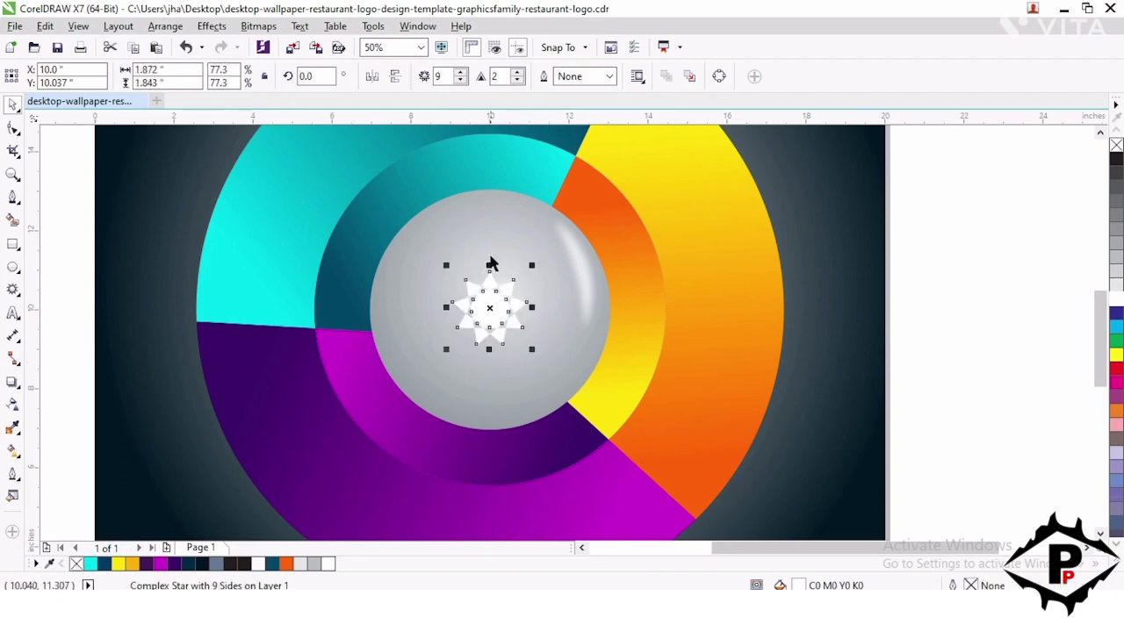
# - Convert the white star to a 200 dpi CMYK bitmap with anti-aliasing and a transparent background
pyautogui.click(261, 26)
pyautogui.click(292, 46)
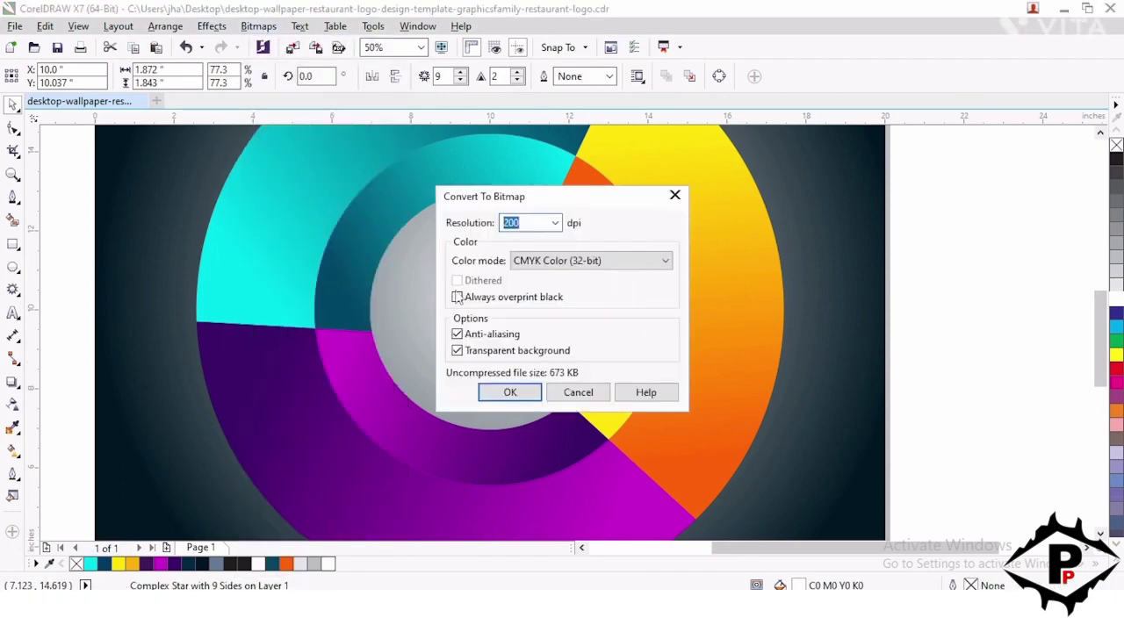
pyautogui.click(506, 392)
# - Apply a Gaussian blur with a radius of 22 pixels to the star bitmap
pyautogui.click(211, 26)
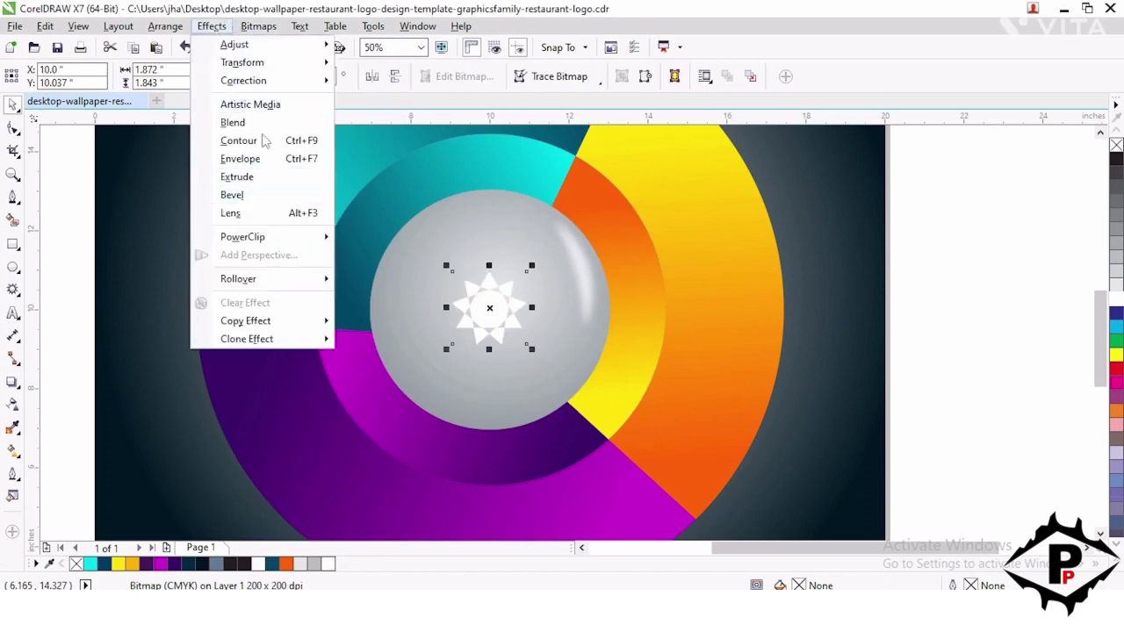
pyautogui.moveTo(259, 30)
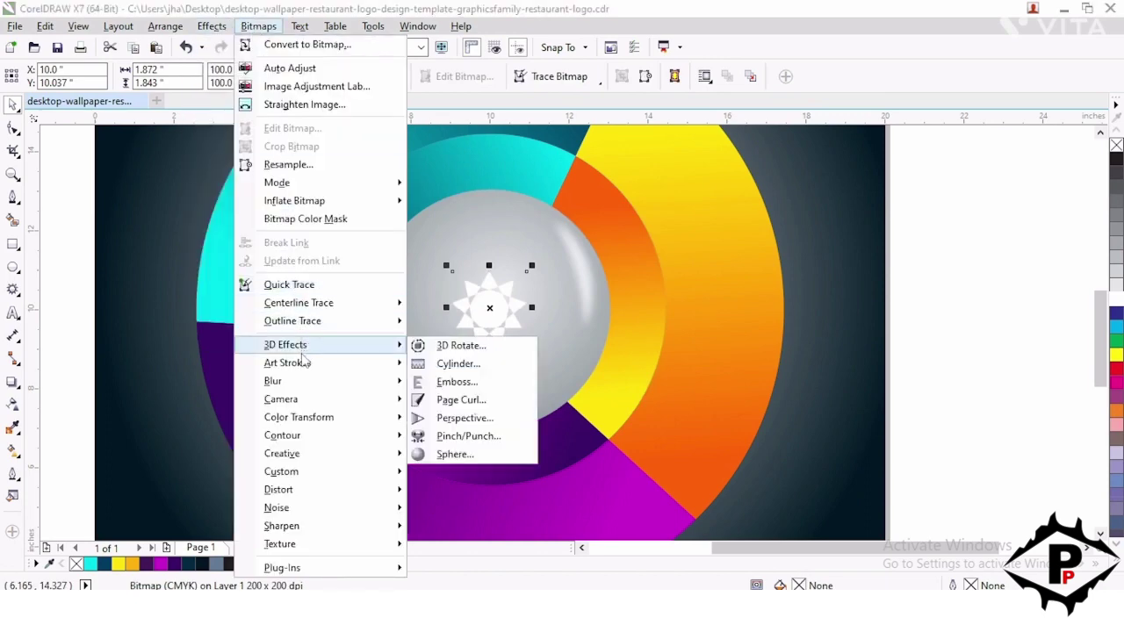
pyautogui.moveTo(299, 383)
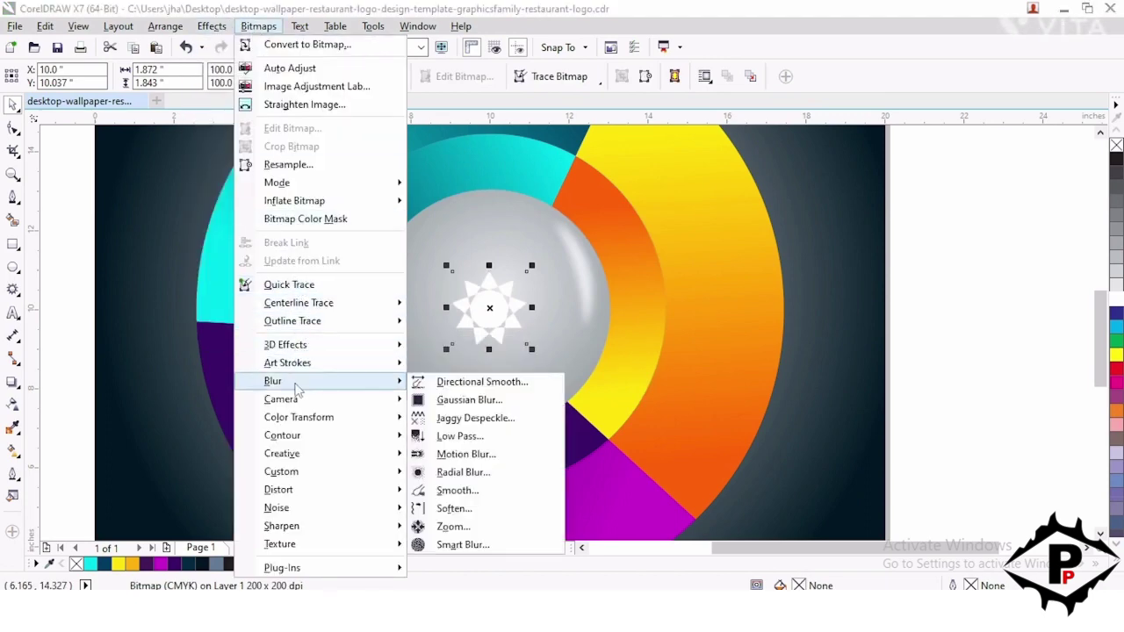
pyautogui.click(447, 400)
pyautogui.moveTo(555, 251); pyautogui.dragTo(780, 362)
pyautogui.moveTo(701, 400); pyautogui.dragTo(705, 405)
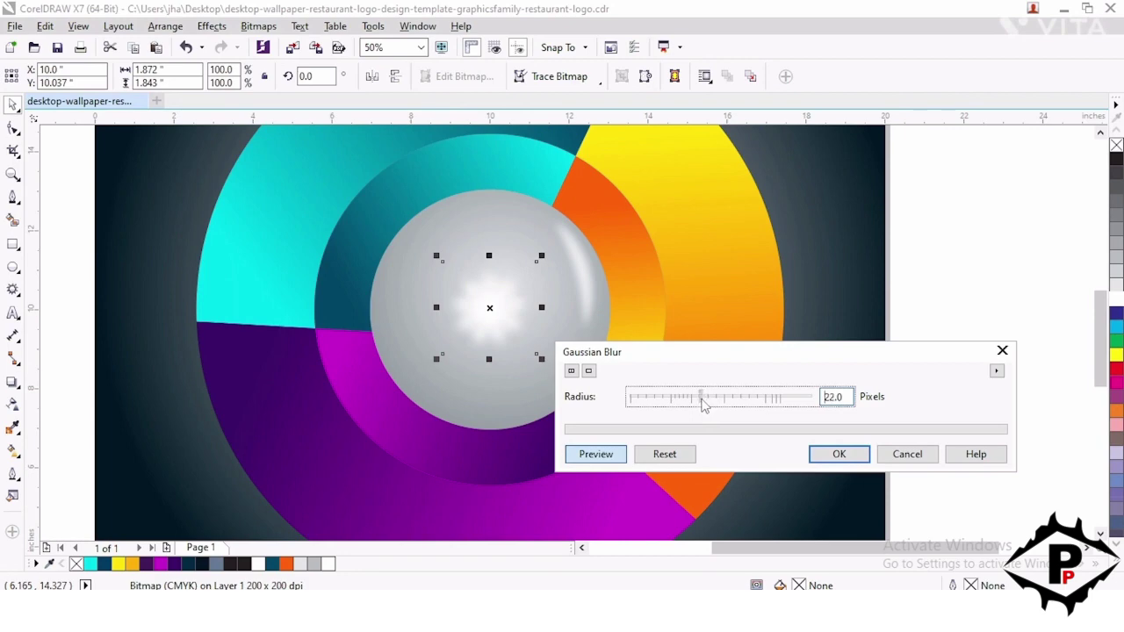
pyautogui.click(837, 459)
# - Shrink the blurred star to about 68% and move it to the upper-left part of the sphere as a highlight
pyautogui.moveTo(502, 307); pyautogui.dragTo(436, 288)
pyautogui.moveTo(471, 336); pyautogui.dragTo(458, 228)
pyautogui.scroll(-3, 436, 265)
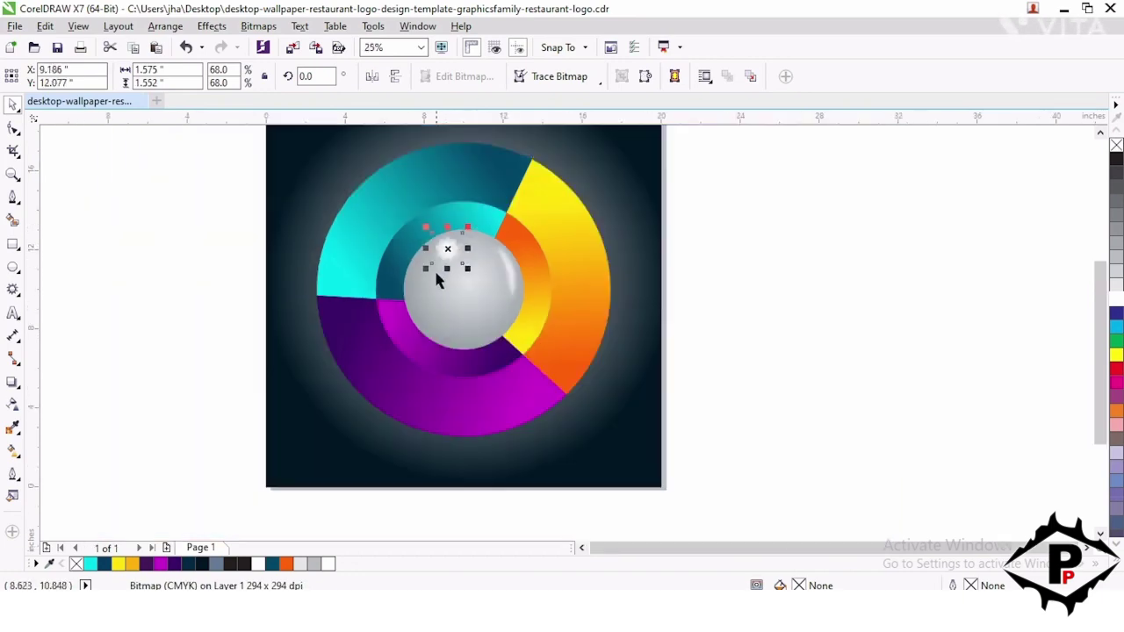
pyautogui.click(720, 324)
pyautogui.scroll(3, 454, 246)
# - Apply another Gaussian blur with a radius of 29 pixels to the star highlight and deselect it
pyautogui.click(451, 270)
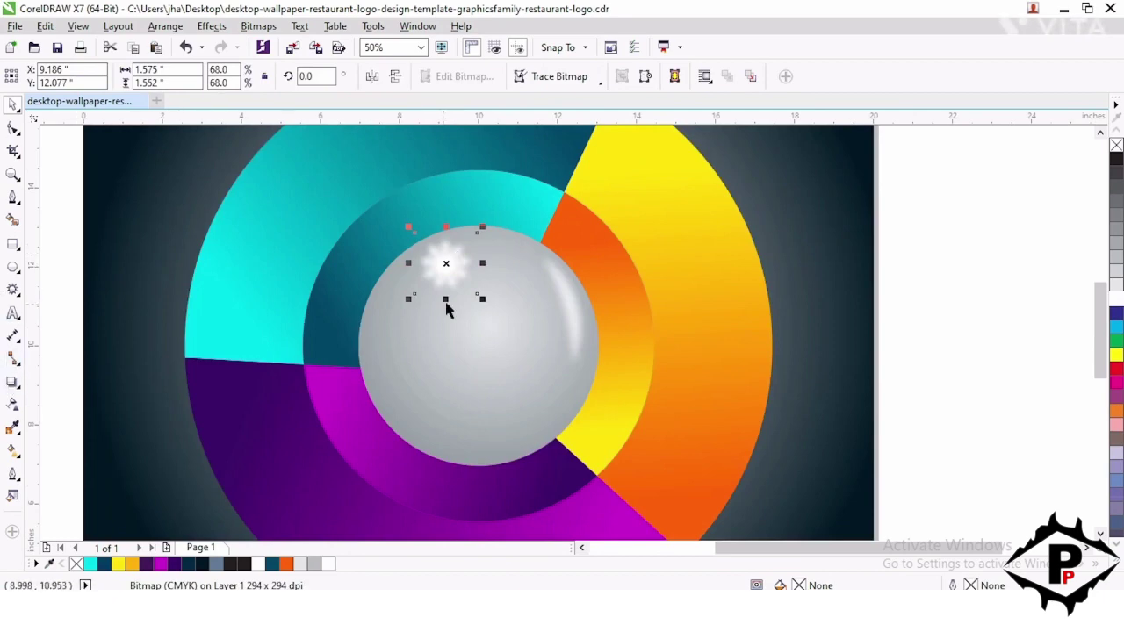
pyautogui.click(258, 26)
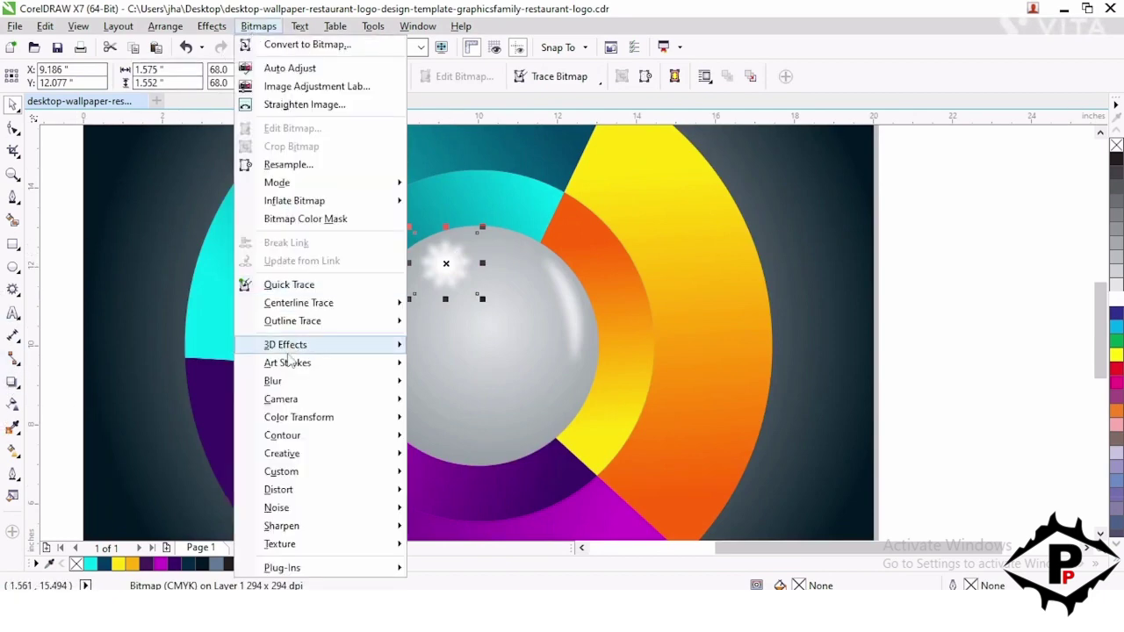
pyautogui.moveTo(286, 387)
pyautogui.click(462, 401)
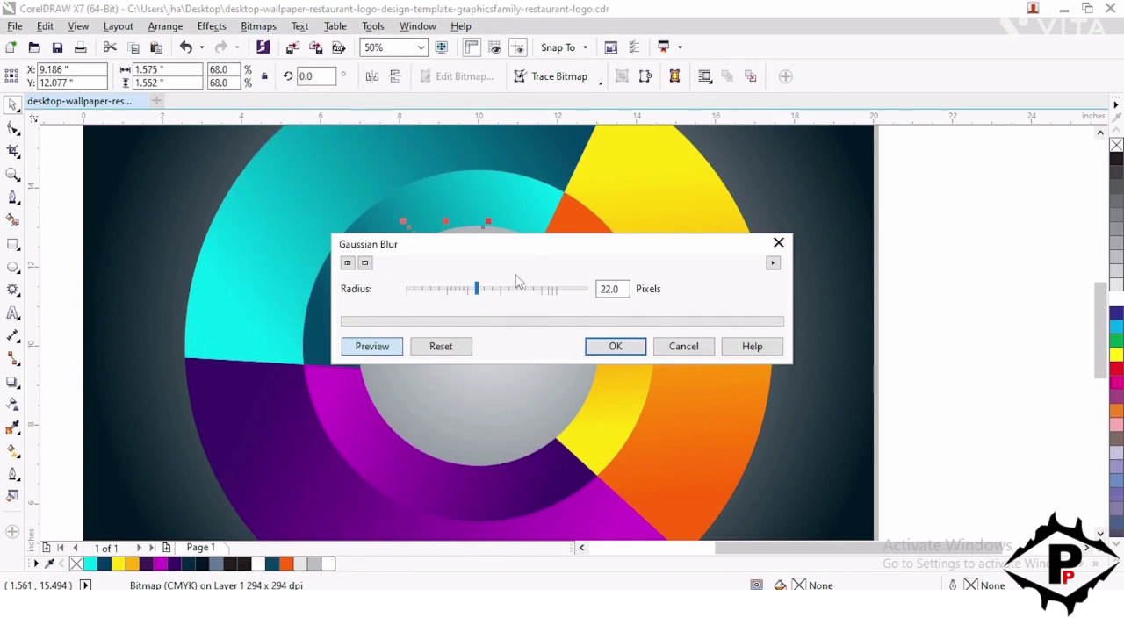
pyautogui.moveTo(518, 253); pyautogui.dragTo(756, 327)
pyautogui.click(729, 363)
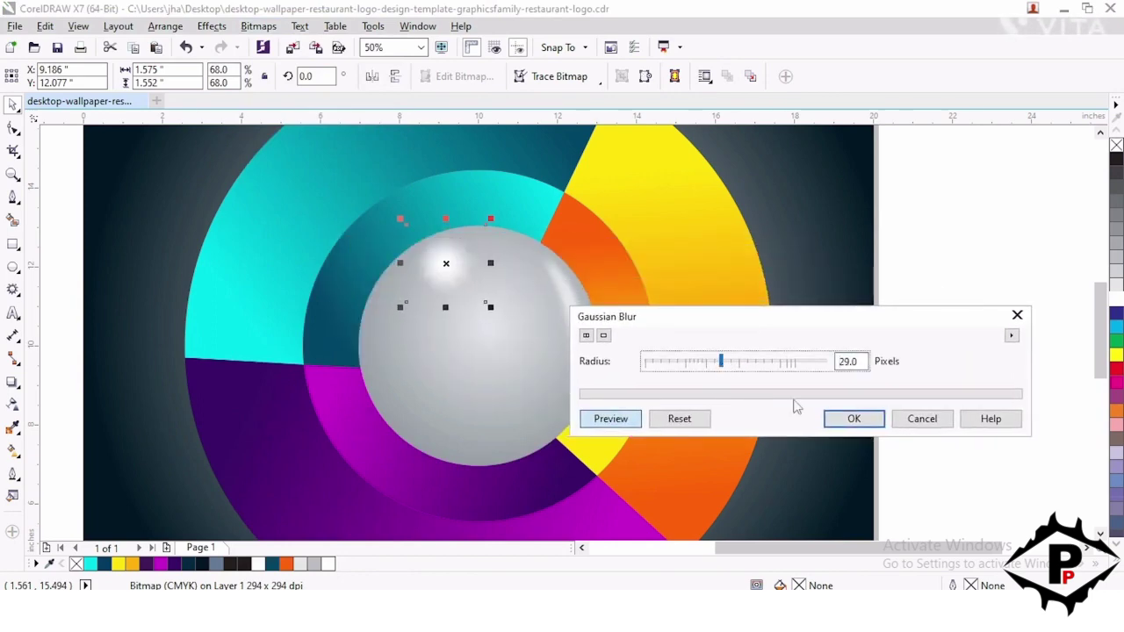
pyautogui.click(854, 419)
pyautogui.click(688, 344)
pyautogui.scroll(-1, 873, 402)
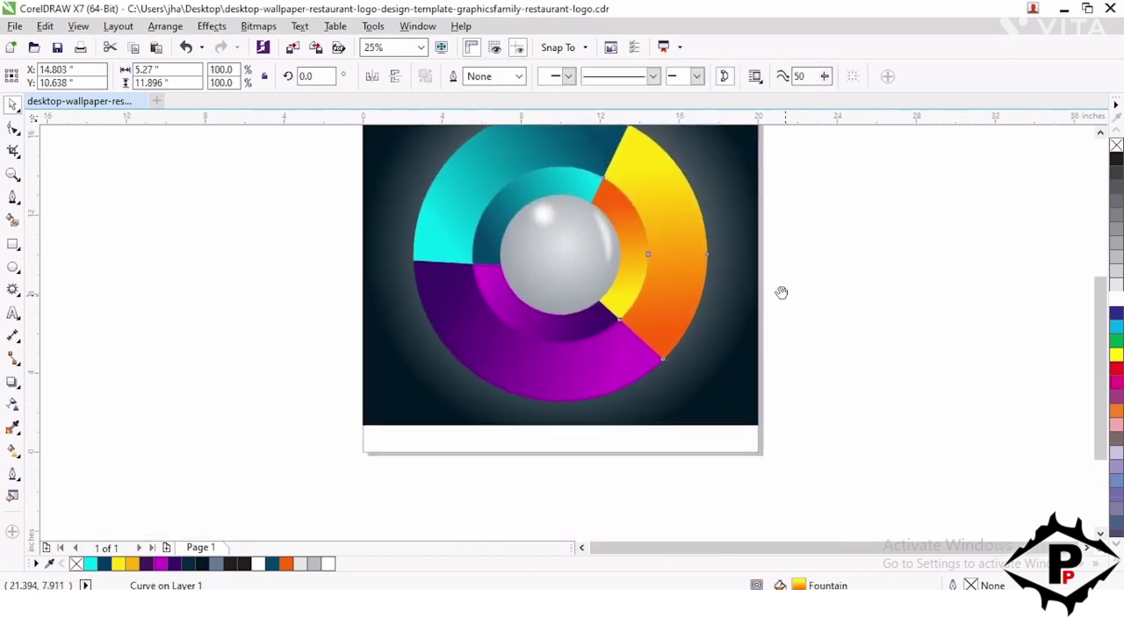
pyautogui.scroll(-1, 783, 293)
pyautogui.scroll(1, 736, 467)
pyautogui.click(736, 467)
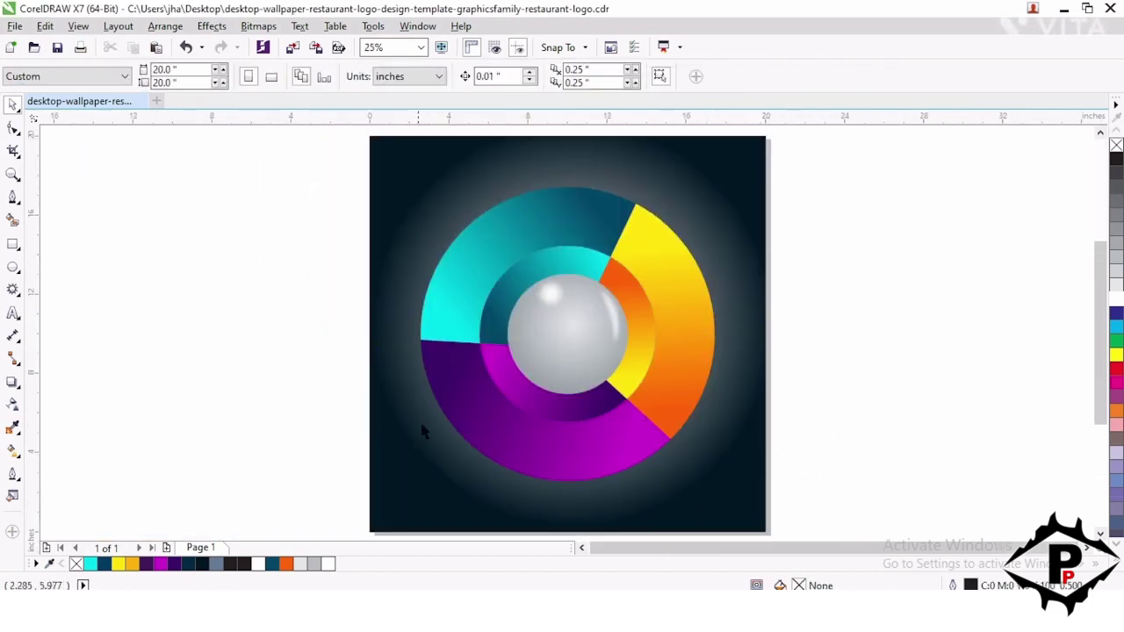
# - Select all the ring segments, the sphere and its highlights and group them into one object
pyautogui.click(710, 304)
pyautogui.click(465, 239)
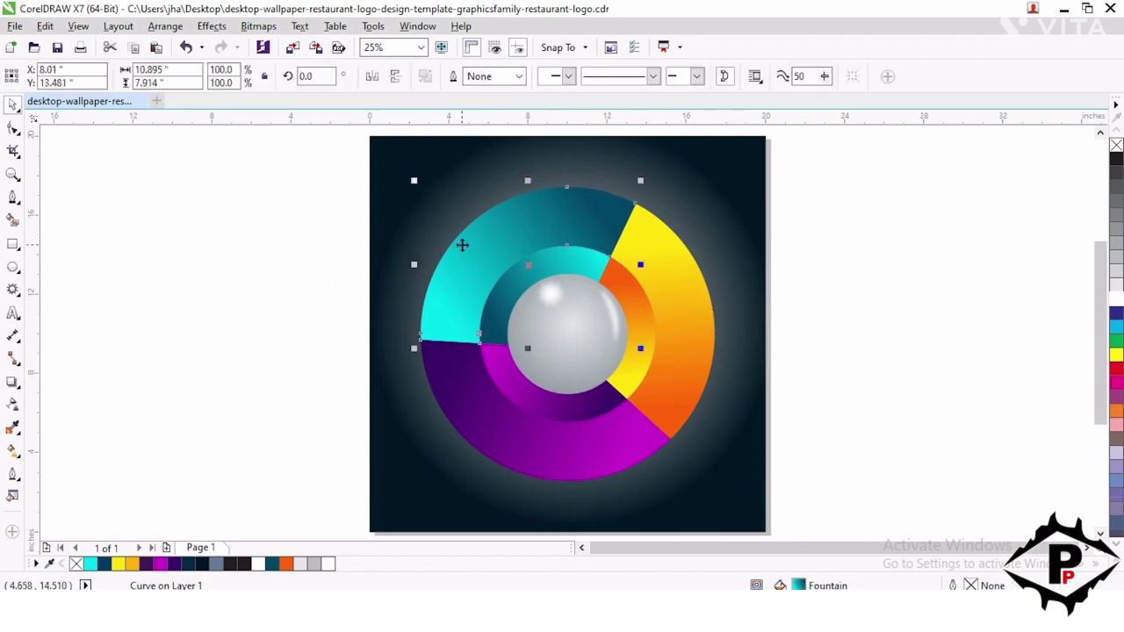
pyautogui.moveTo(290, 180); pyautogui.dragTo(802, 503)
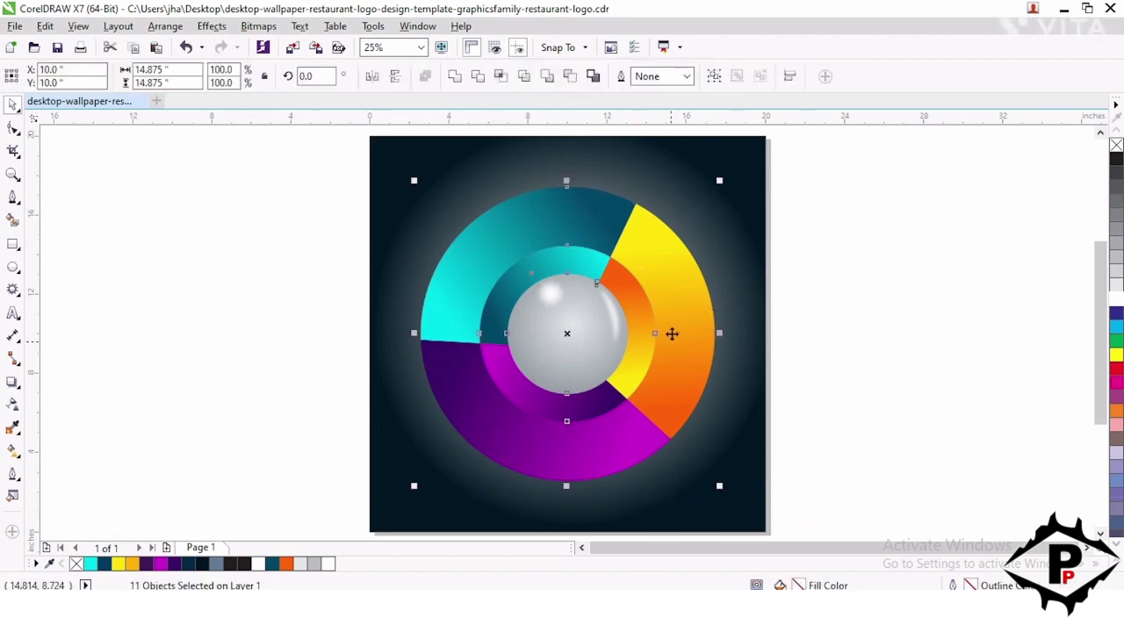
pyautogui.click(715, 77)
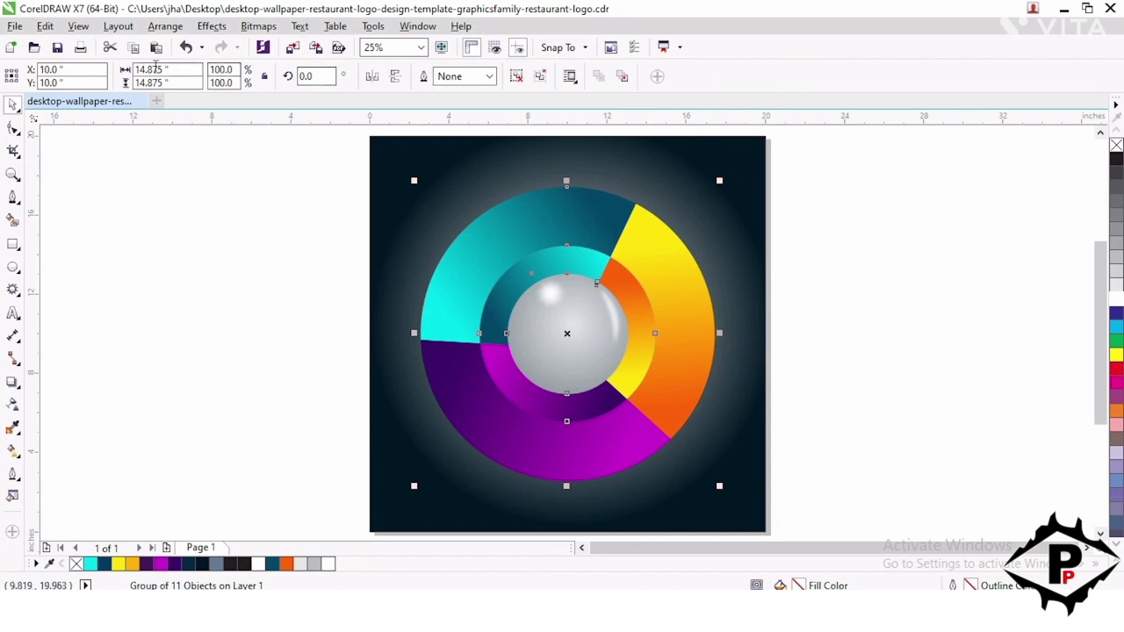
# - Draw a circle about 10.7 inches in diameter on the empty area beside the artwork's teal and purple side
pyautogui.doubleClick(14, 268)
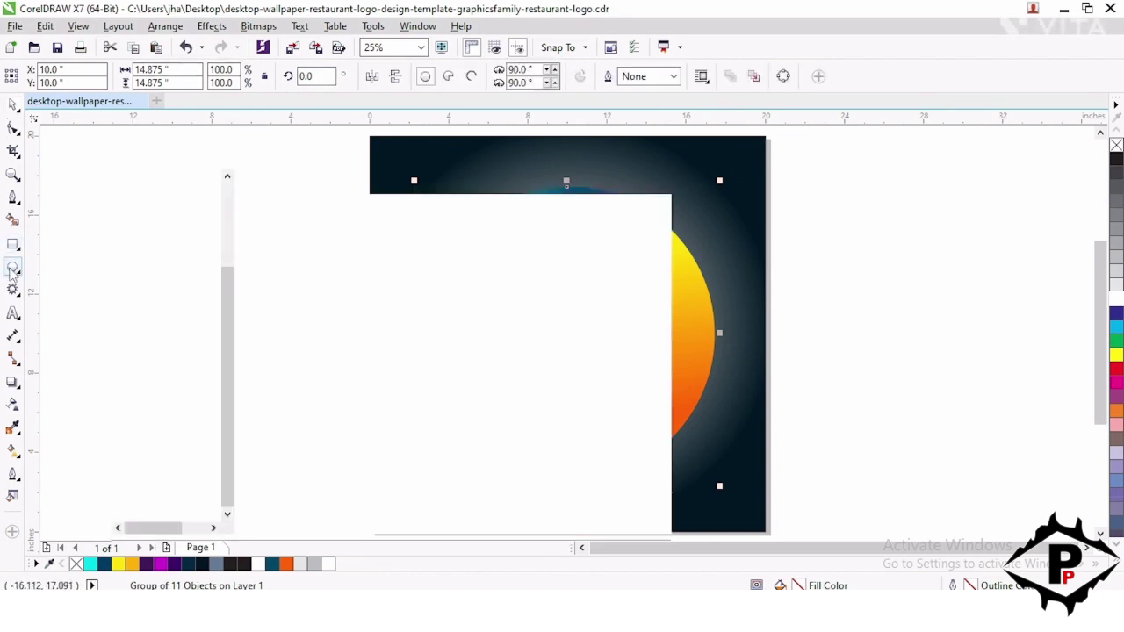
pyautogui.press('Escape')
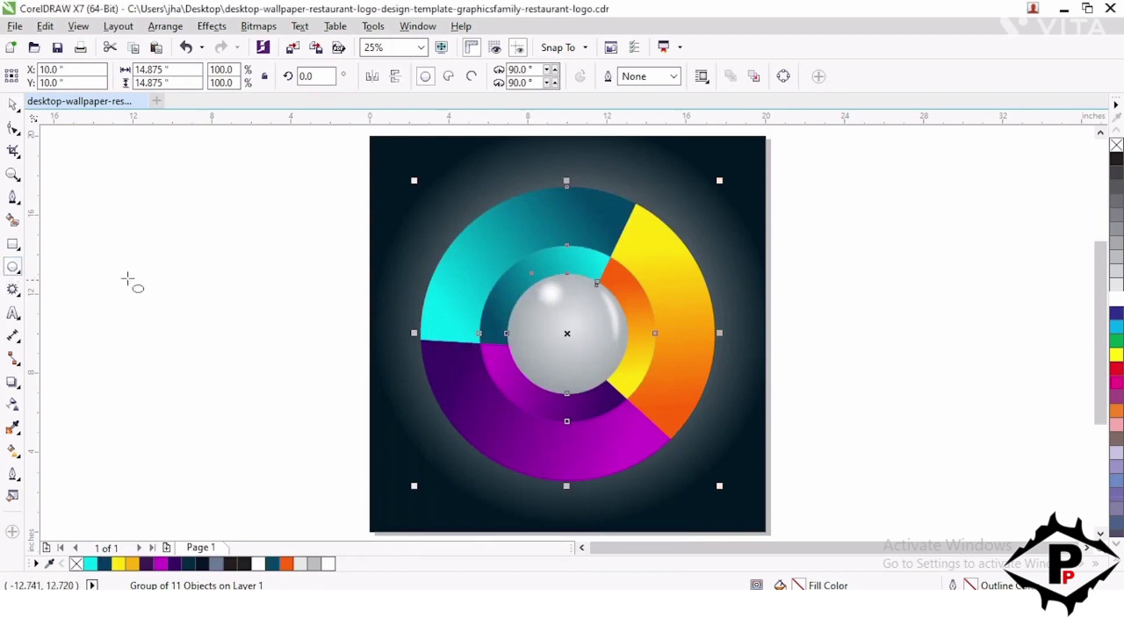
pyautogui.moveTo(131, 237); pyautogui.dragTo(343, 450)
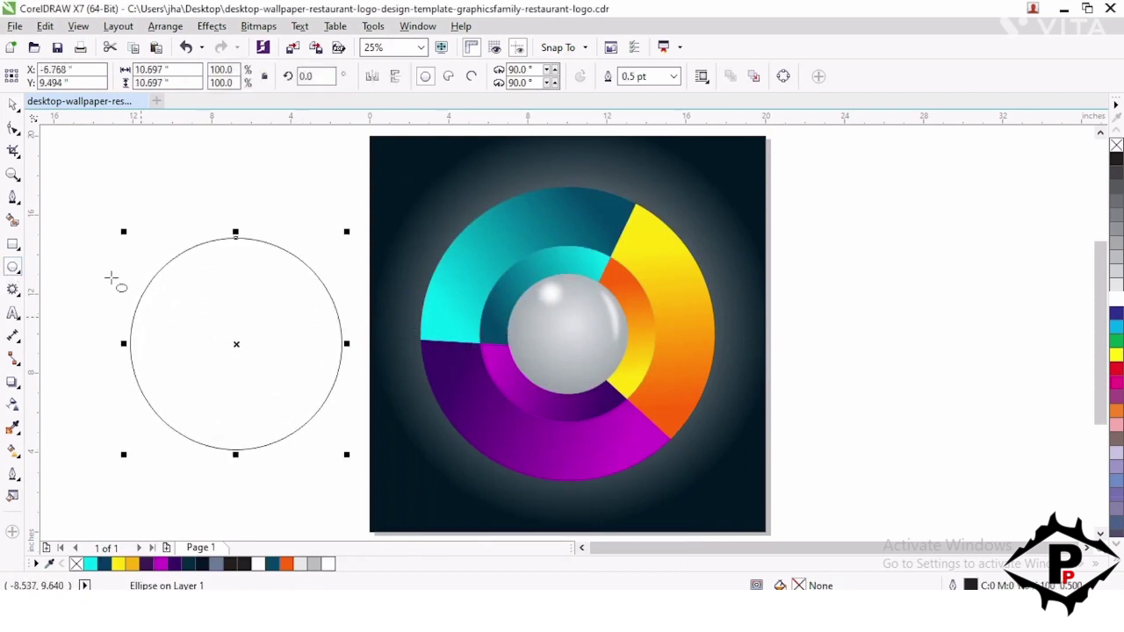
# - Resize the new circle proportionally to a diameter of 14.875 inches, matching the grouped logo's width
pyautogui.click(638, 245)
pyautogui.click(151, 70)
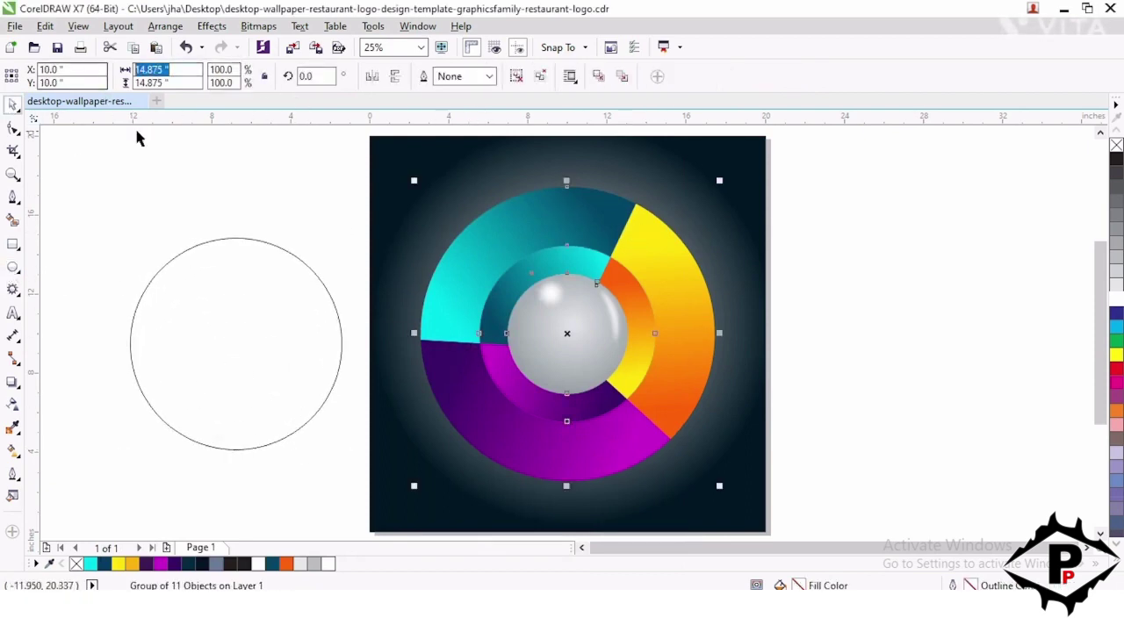
pyautogui.click(235, 300)
pyautogui.click(248, 239)
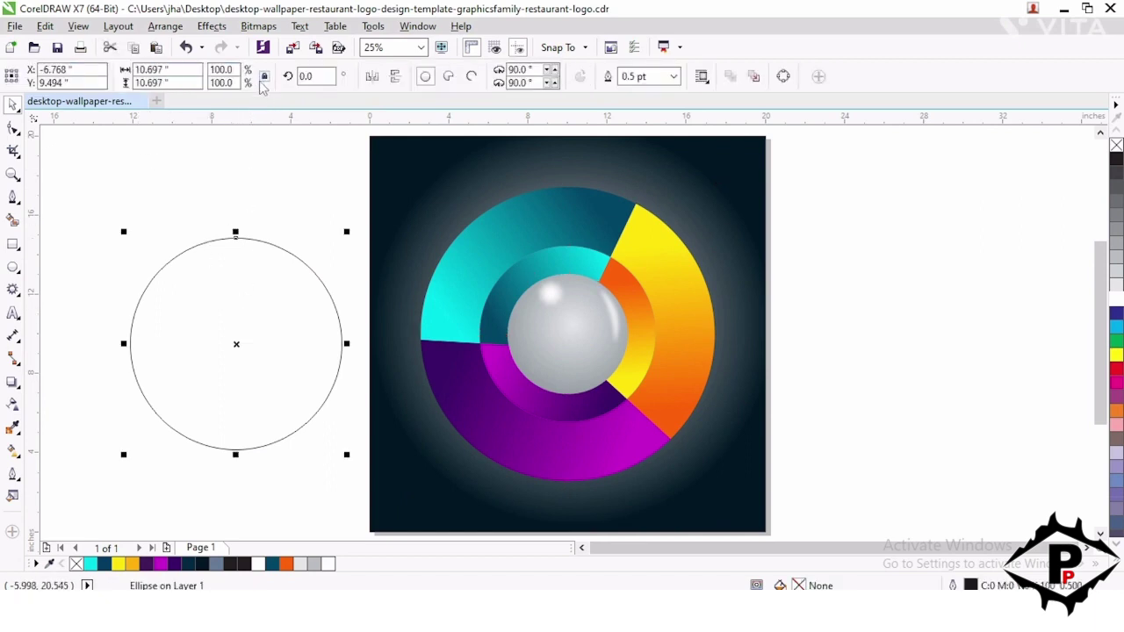
pyautogui.write('14.875')
pyautogui.press('Return')
# - Centre the circle on the page over the logo and set its outline width to 10 pt
pyautogui.click(243, 236)
pyautogui.click(351, 275)
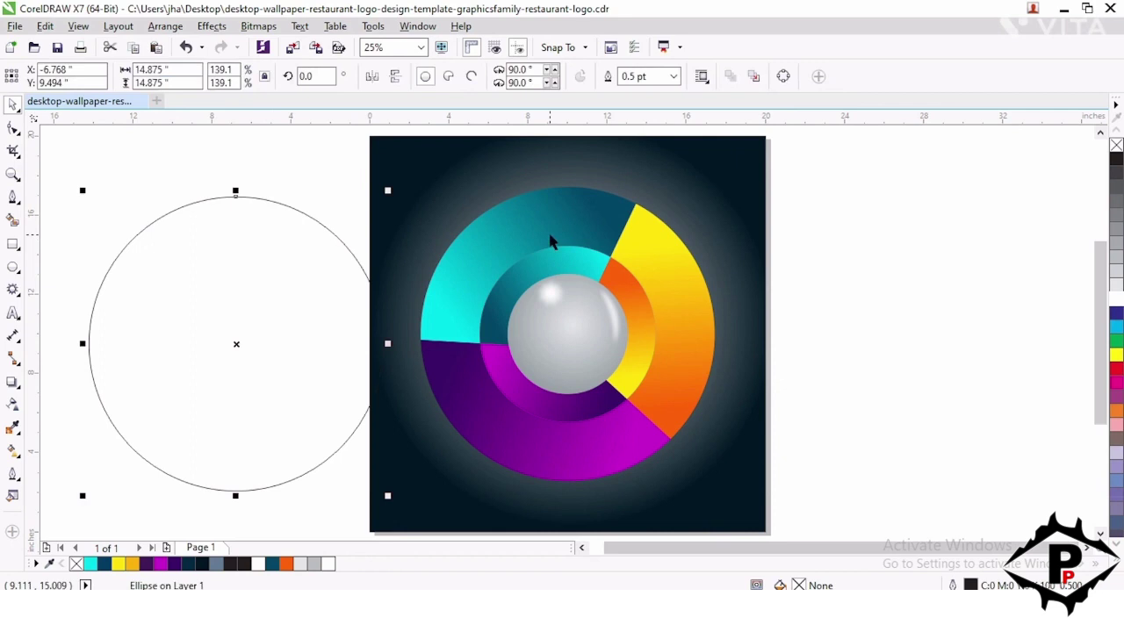
pyautogui.press('p')
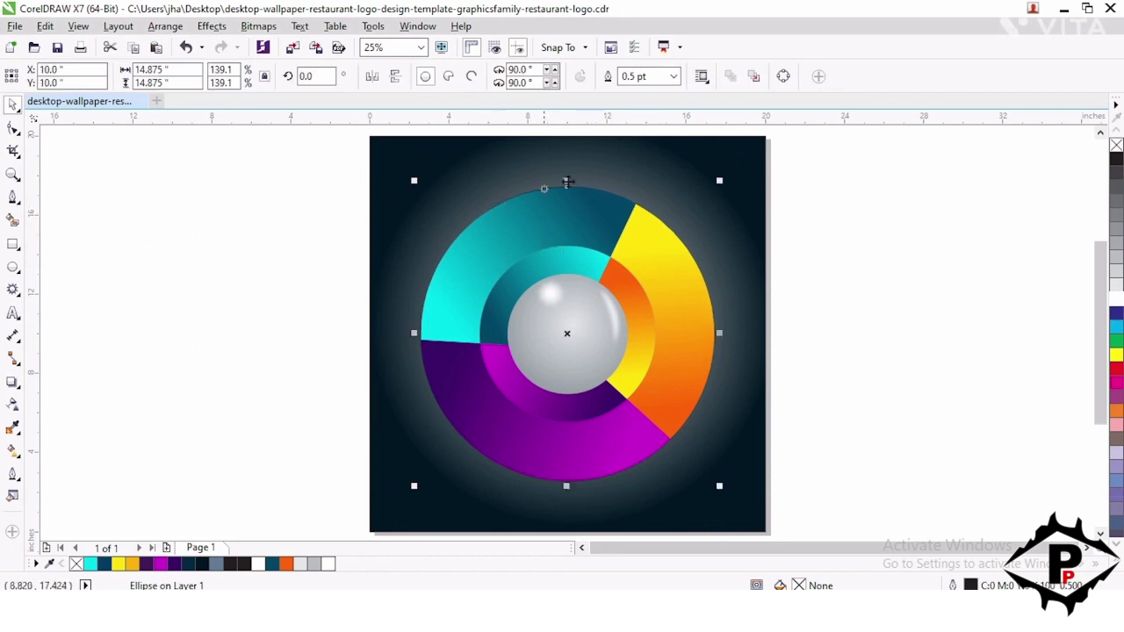
pyautogui.click(678, 76)
pyautogui.click(655, 221)
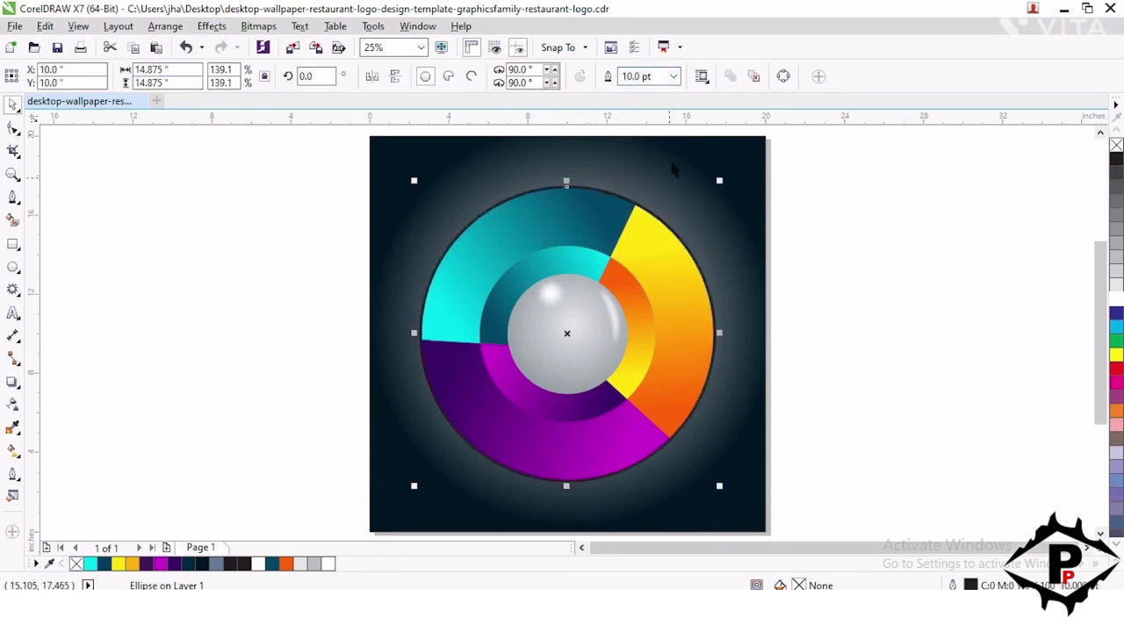
# - Set the centred circle's outline width to 24 pt and colour its outline white
pyautogui.click(674, 78)
pyautogui.click(668, 246)
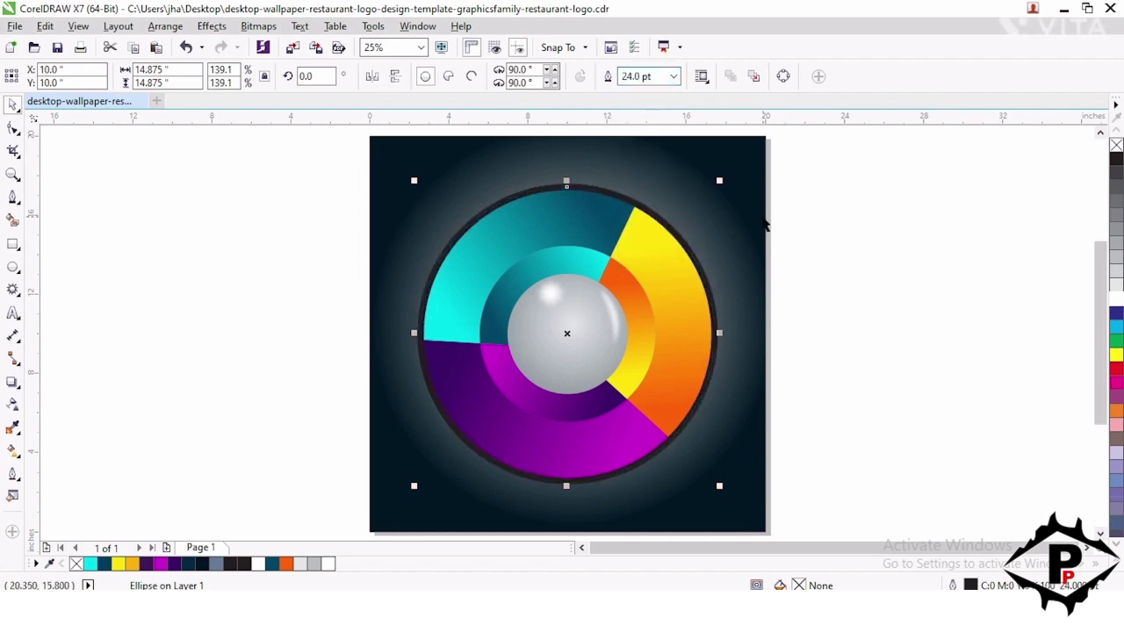
pyautogui.rightClick(1118, 300)
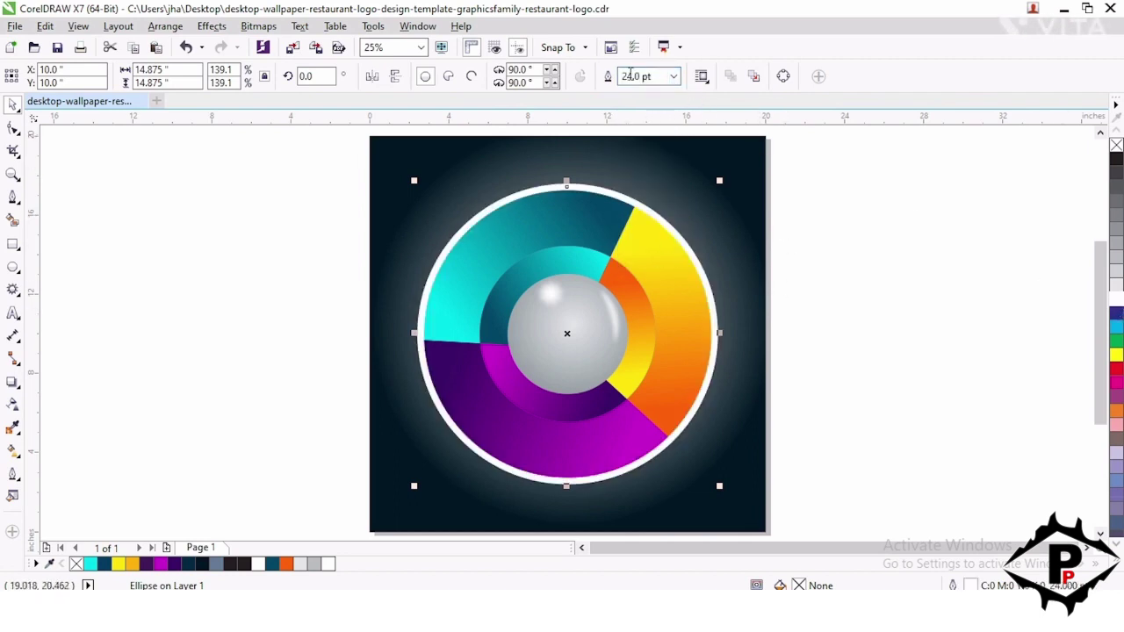
# - Try a 4 pt outline on the white circle, settle on 8 pt, and deselect it
pyautogui.click(675, 77)
pyautogui.click(663, 202)
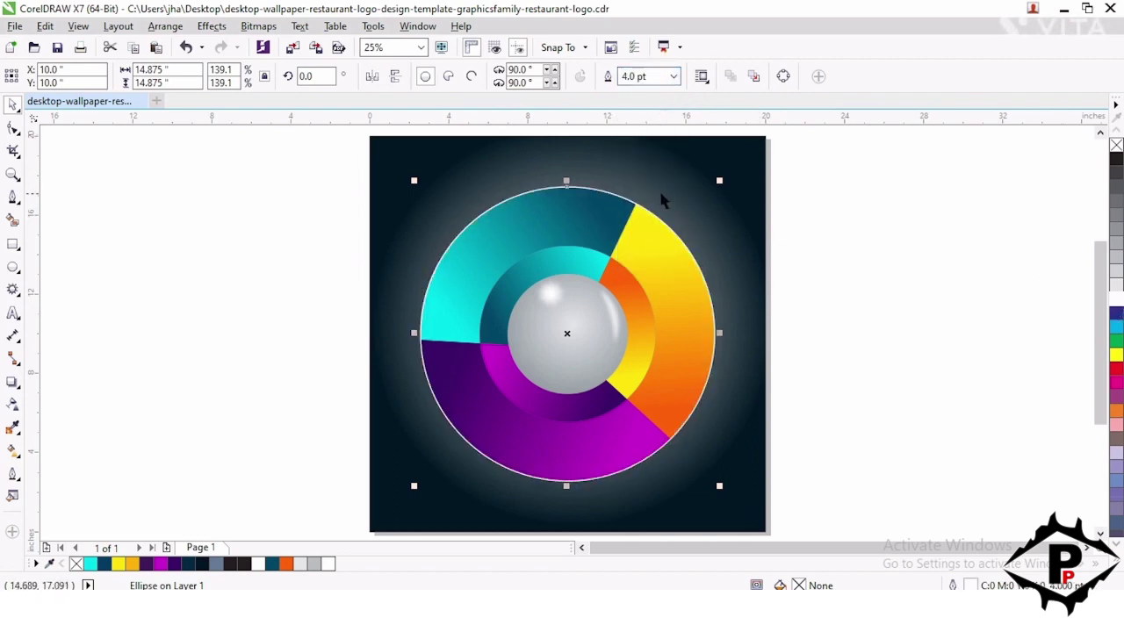
pyautogui.click(674, 77)
pyautogui.click(650, 197)
pyautogui.click(675, 78)
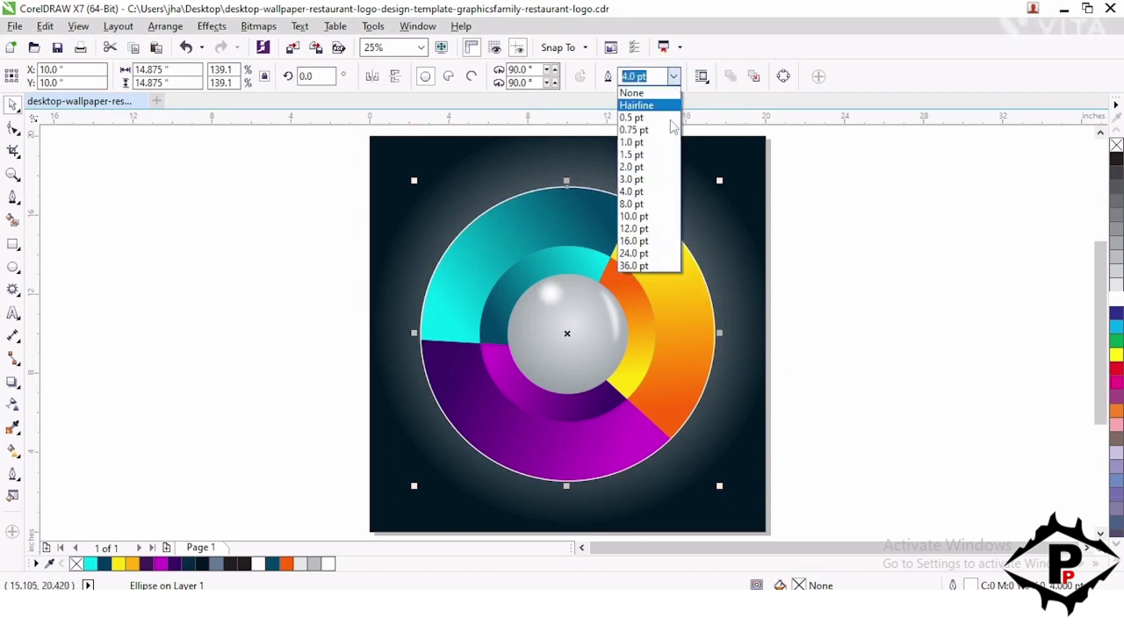
pyautogui.click(650, 208)
pyautogui.click(843, 271)
# - Draw a flat ellipse about 5.6 by 0.8 inches beside the page's lower part and fill it black
pyautogui.hscroll(1, 537, 257)
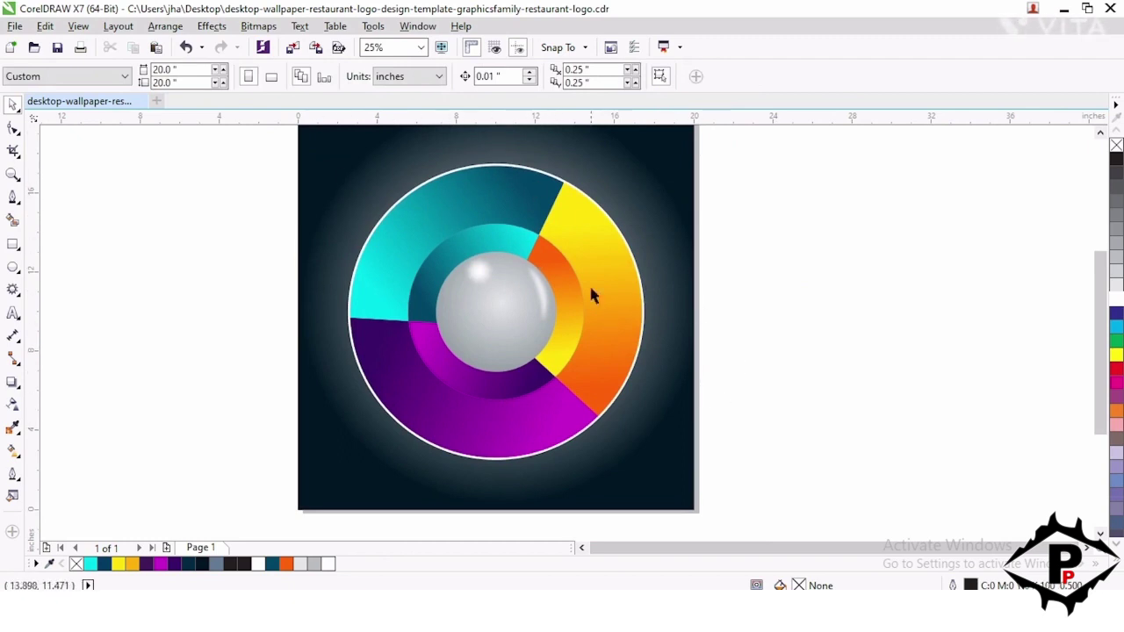
pyautogui.scroll(1, 723, 322)
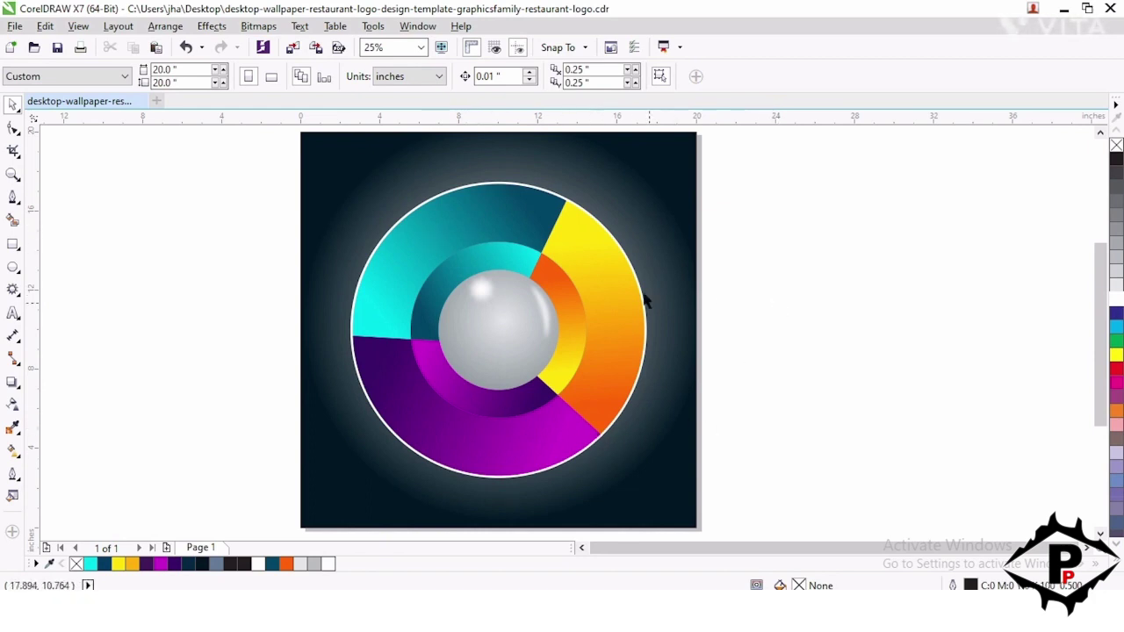
pyautogui.scroll(-1, 791, 369)
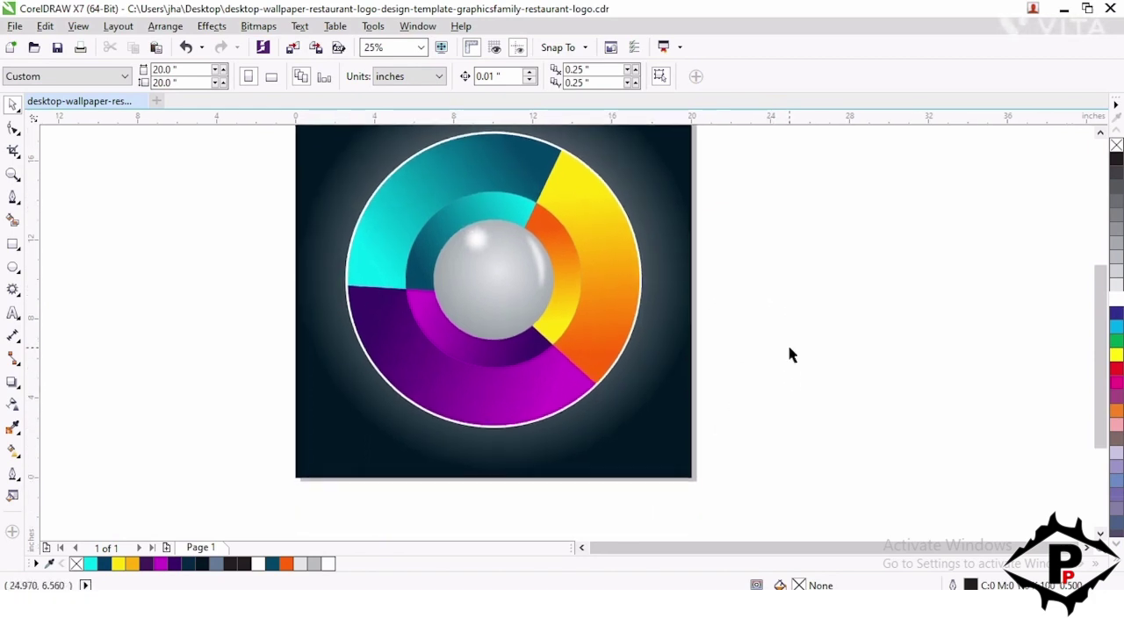
pyautogui.click(13, 268)
pyautogui.moveTo(123, 387); pyautogui.dragTo(236, 401)
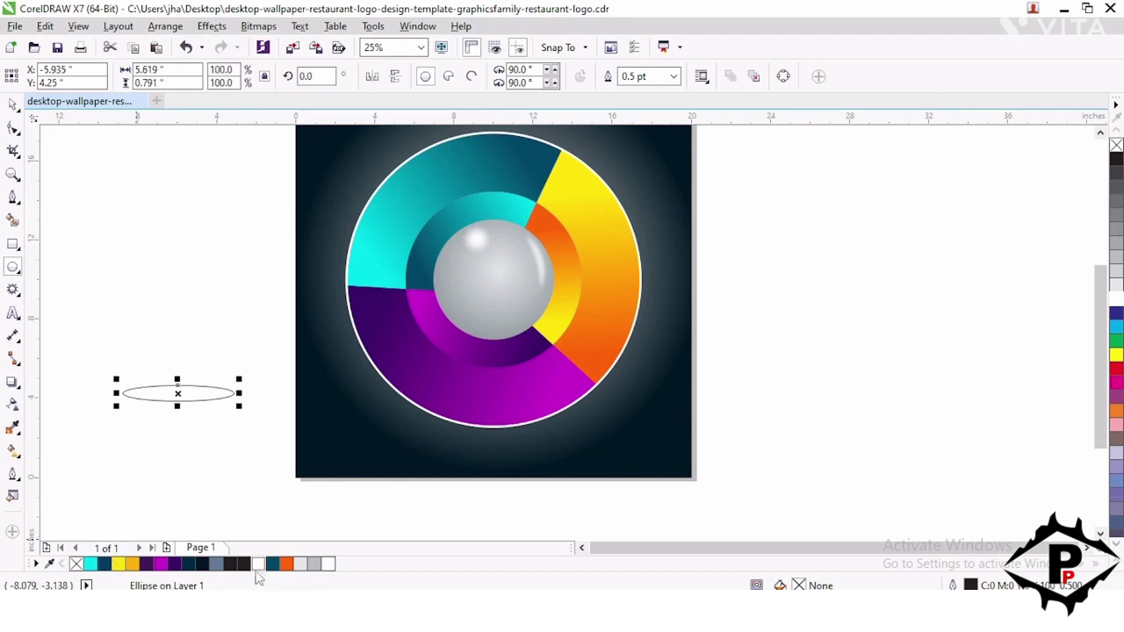
pyautogui.click(244, 565)
pyautogui.click(14, 105)
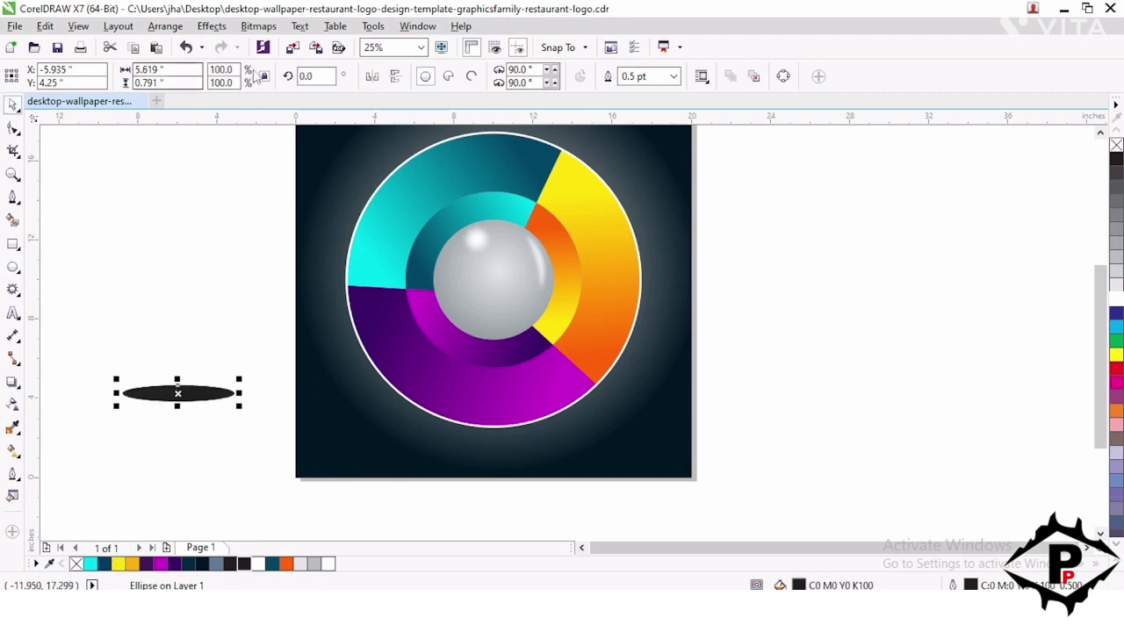
# - Convert the black ellipse to a 200 dpi CMYK bitmap with anti-aliasing and a transparent background
pyautogui.click(258, 26)
pyautogui.click(283, 48)
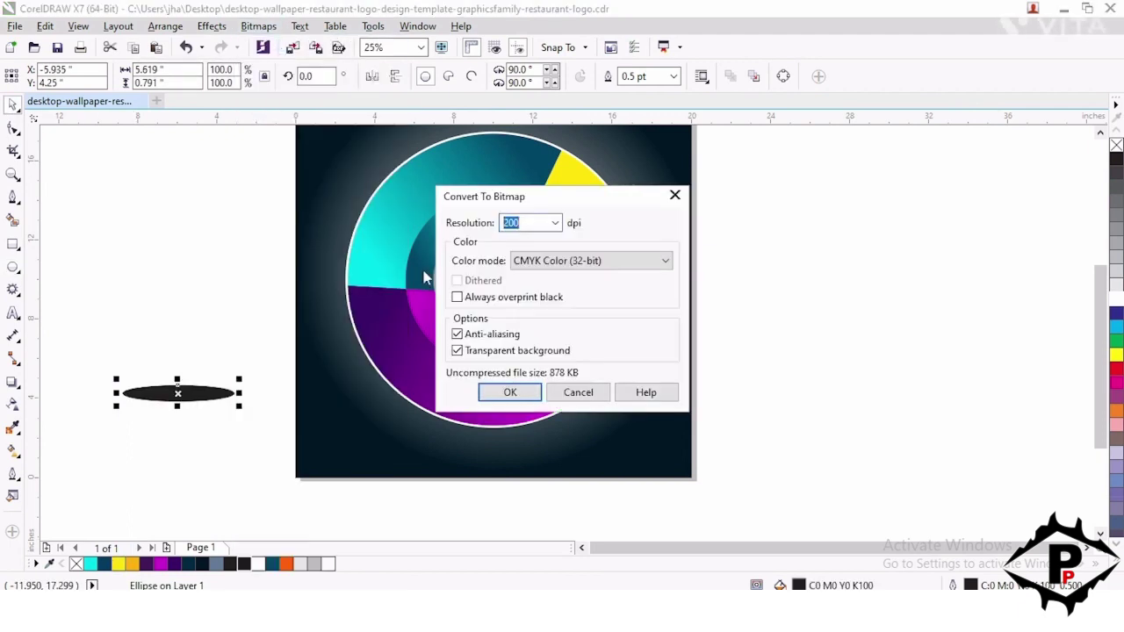
pyautogui.click(510, 392)
# - Apply a strong Gaussian blur to the black ellipse bitmap so it forms a soft shadow
pyautogui.click(258, 26)
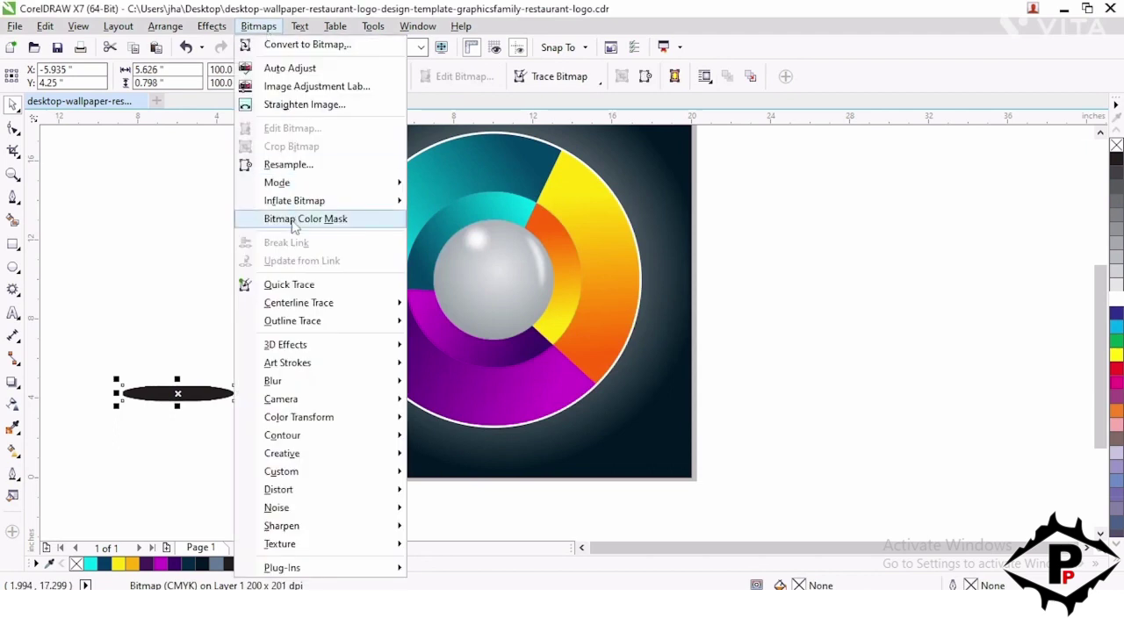
pyautogui.moveTo(293, 384)
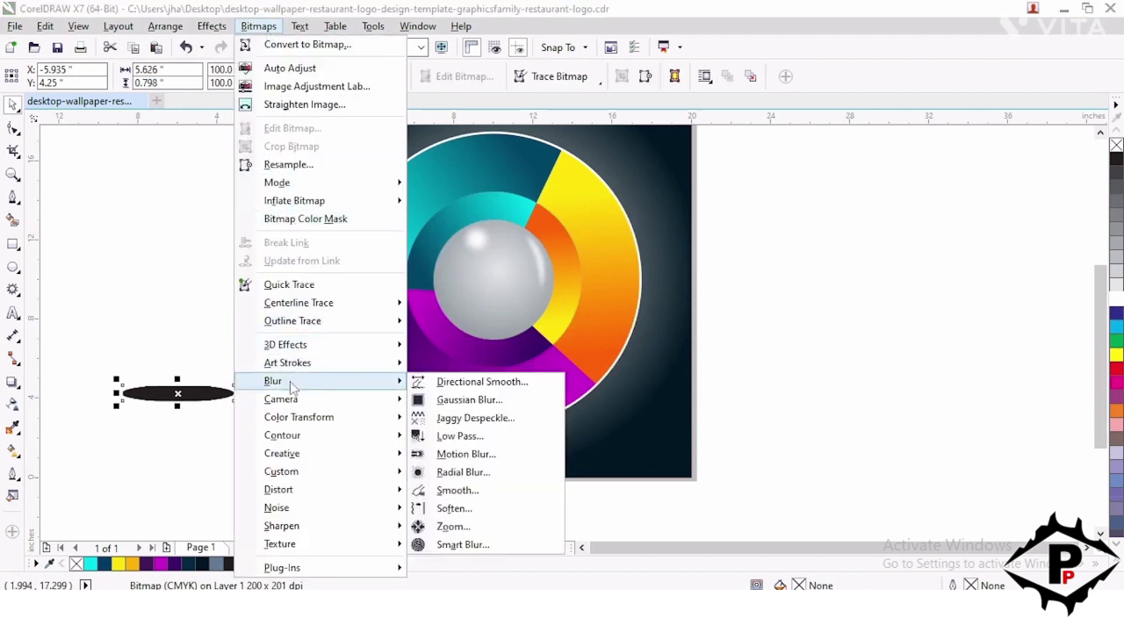
pyautogui.click(469, 401)
pyautogui.click(519, 289)
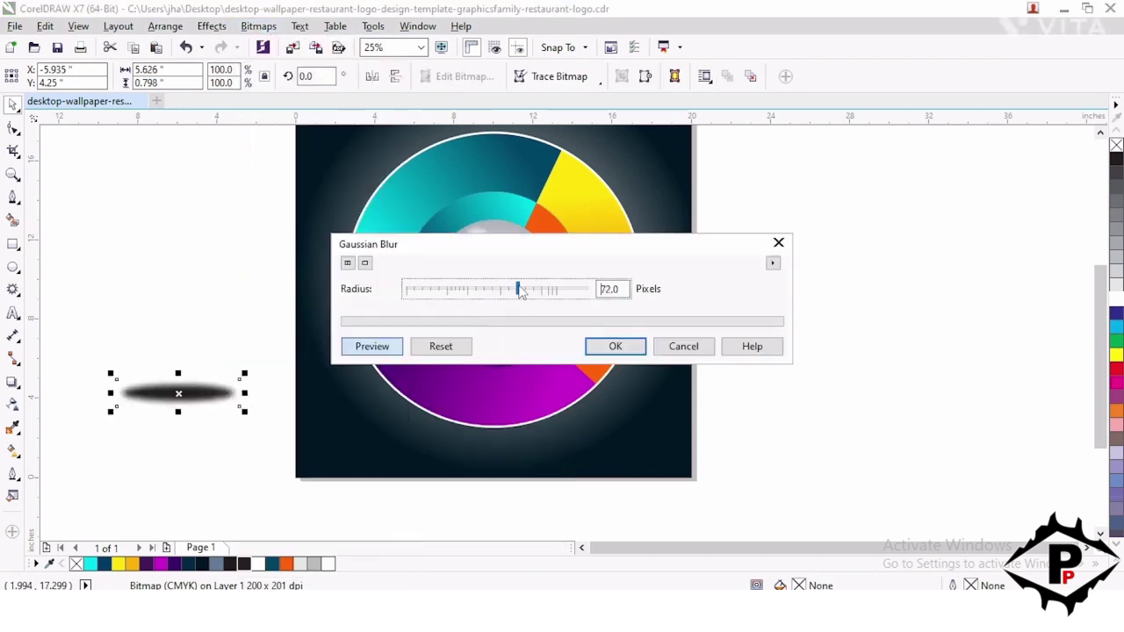
pyautogui.click(588, 351)
# - Place the blurred shadow over the logo's lower edge and enlarge it proportionally to about 12.8 by 4.6 inches
pyautogui.moveTo(180, 394); pyautogui.dragTo(500, 434)
pyautogui.scroll(1, 498, 450)
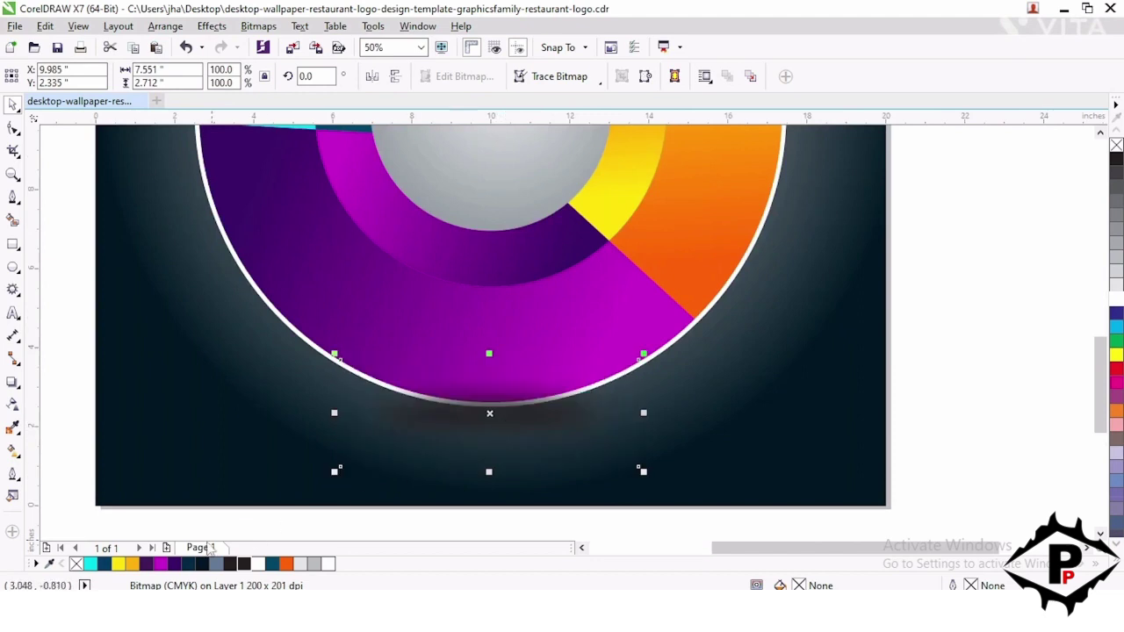
pyautogui.moveTo(639, 455); pyautogui.dragTo(741, 497)
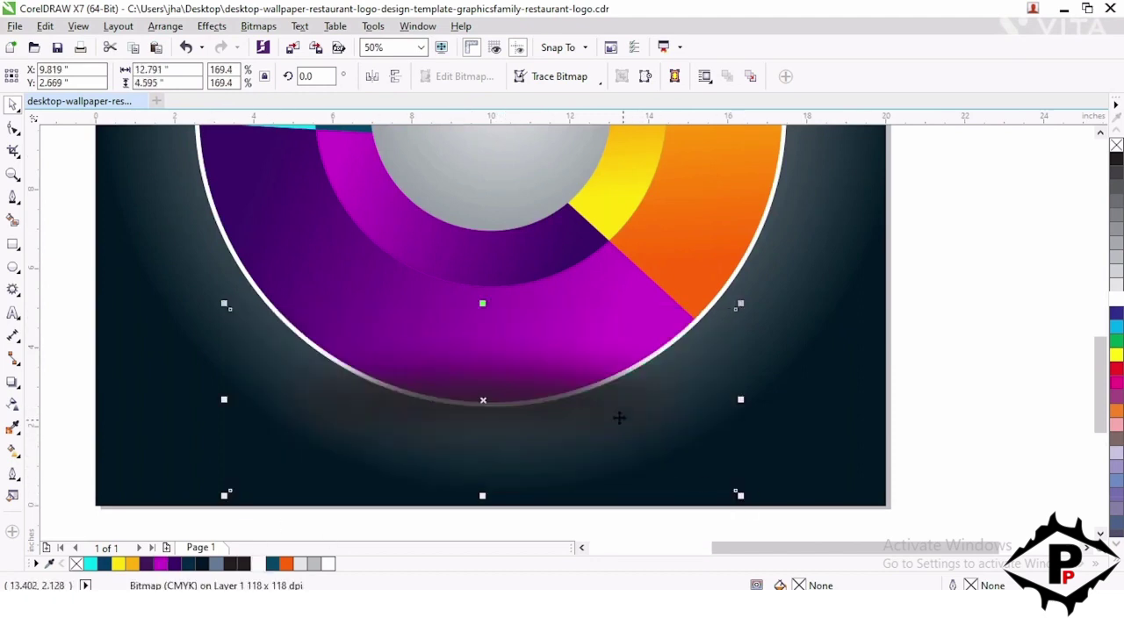
# - Send the shadow one level back behind the white outline circle and give it slight uniform transparency
pyautogui.scroll(-1, 521, 373)
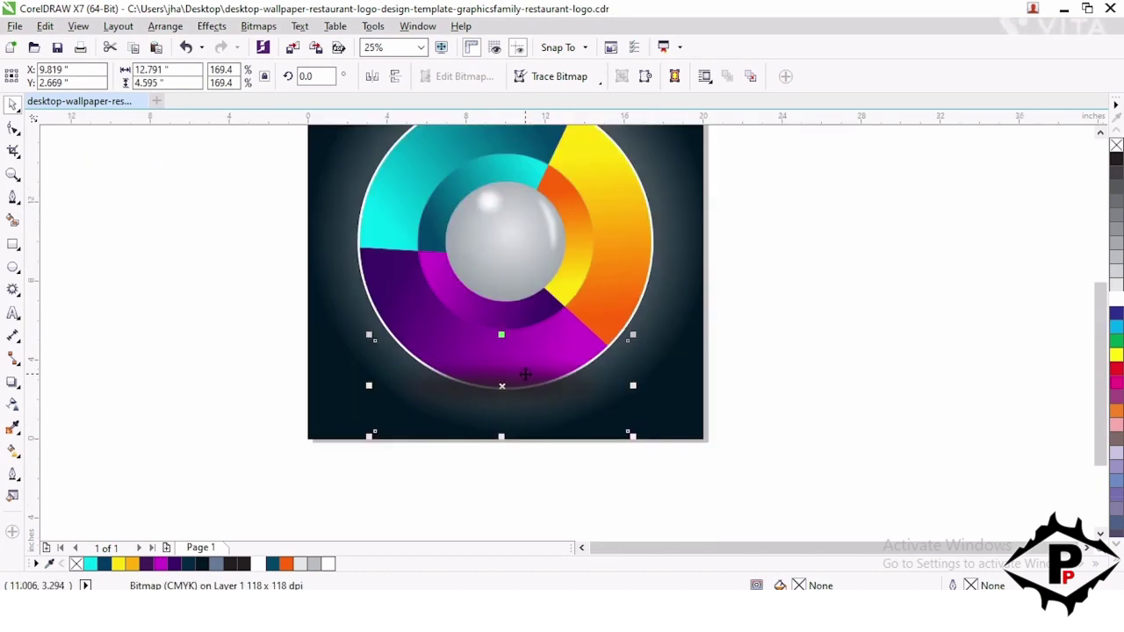
pyautogui.hotkey('ctrl', 'pagedown')
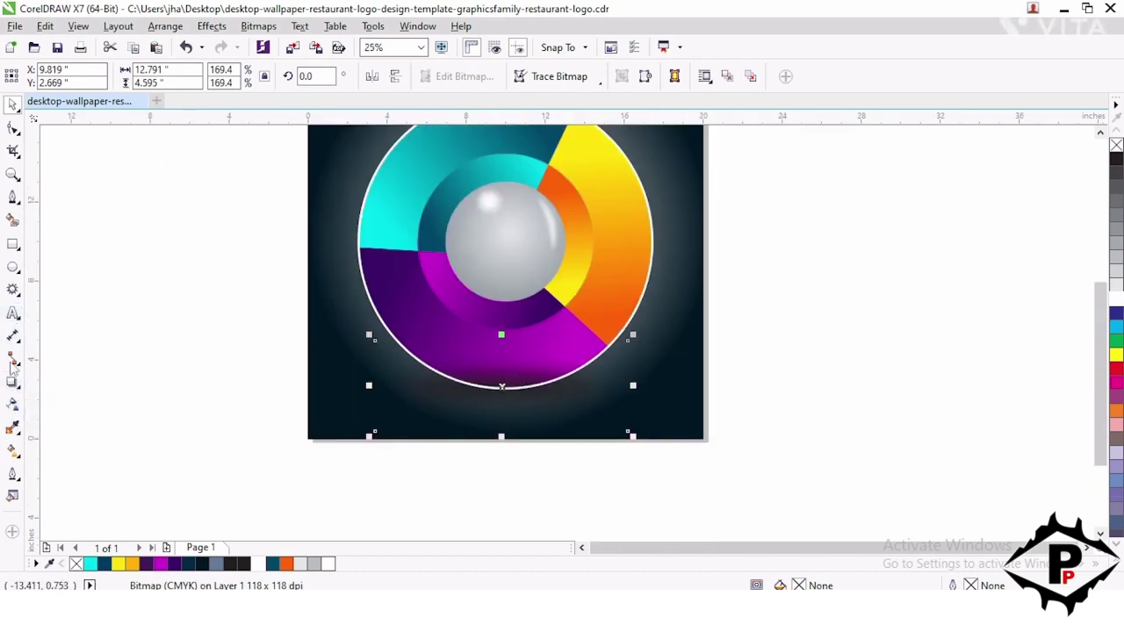
pyautogui.click(12, 404)
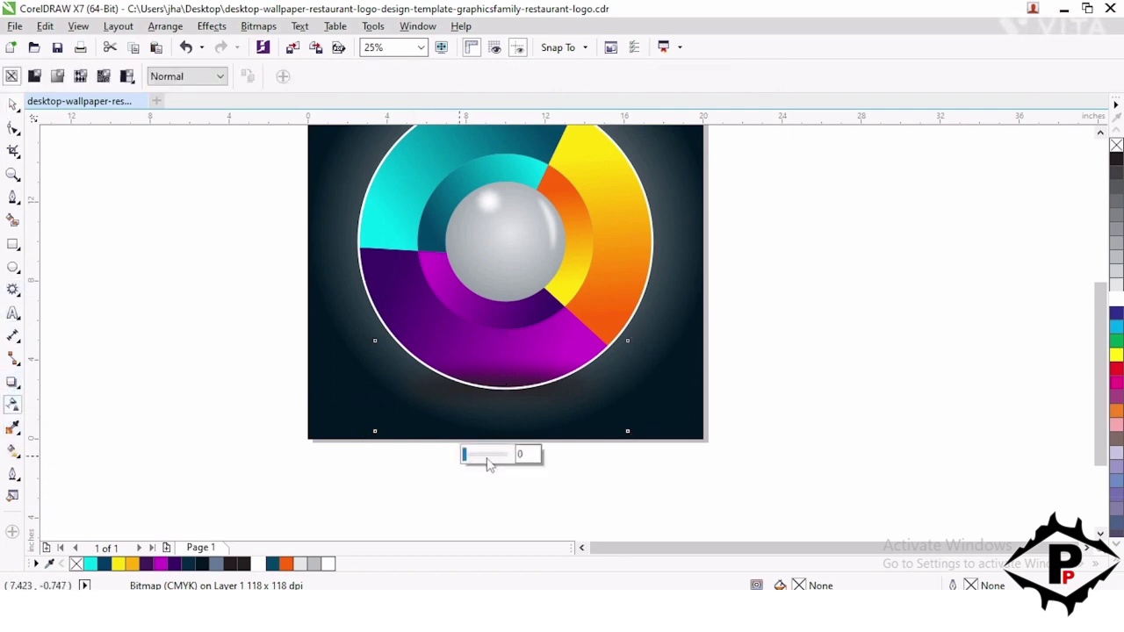
pyautogui.moveTo(488, 463); pyautogui.dragTo(481, 463)
pyautogui.press('space')
pyautogui.scroll(-2, 232, 396)
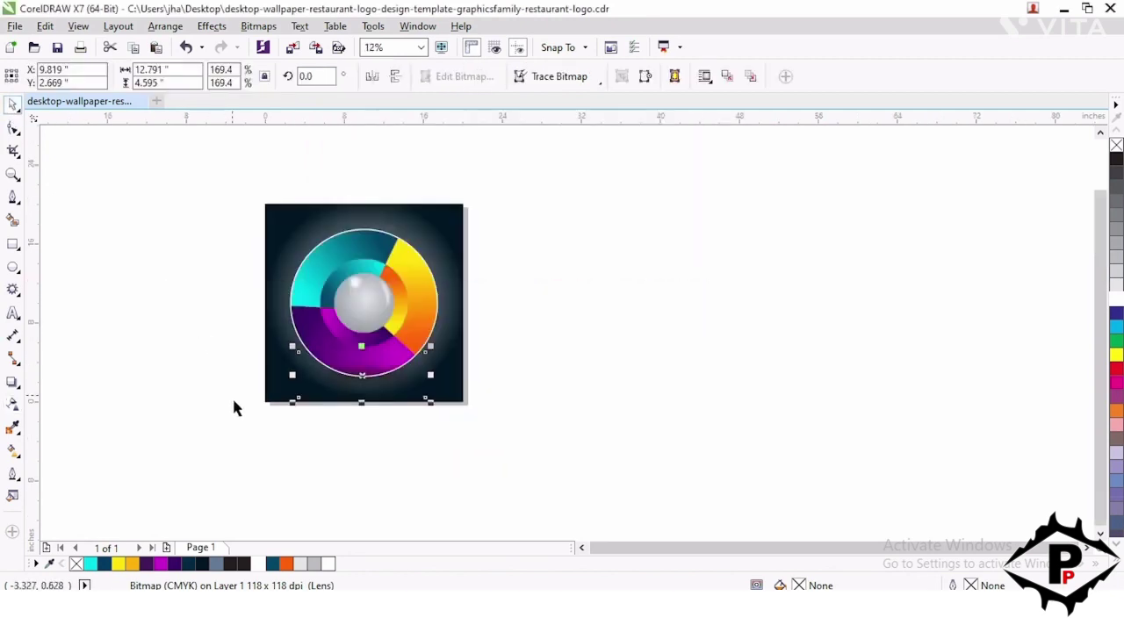
pyautogui.press('Tab')
pyautogui.click(12, 451)
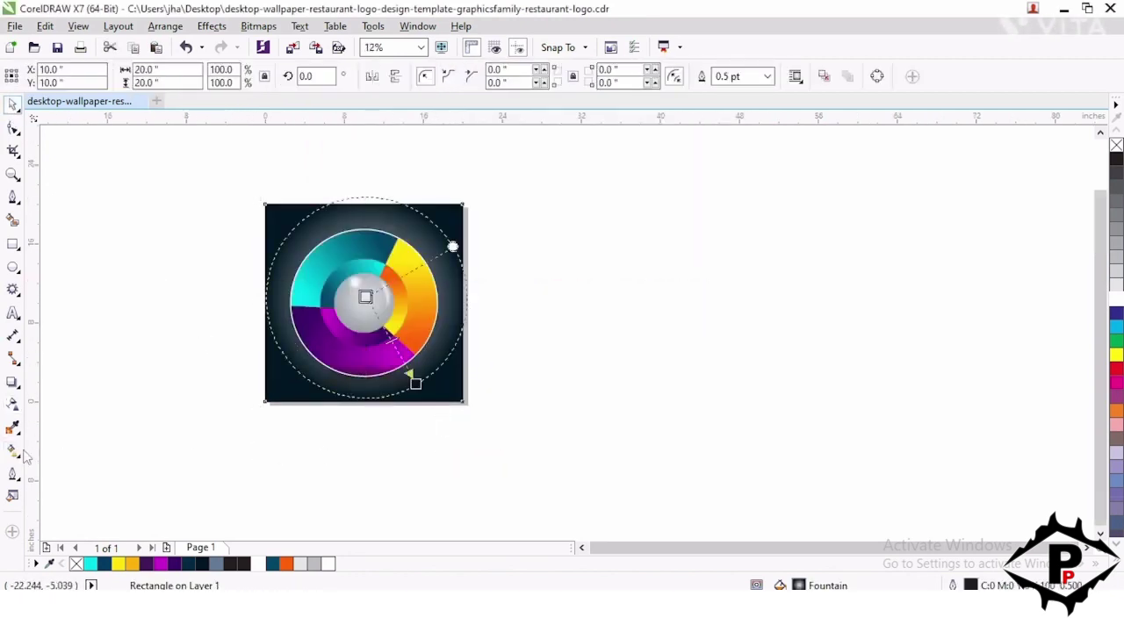
pyautogui.scroll(2, 386, 317)
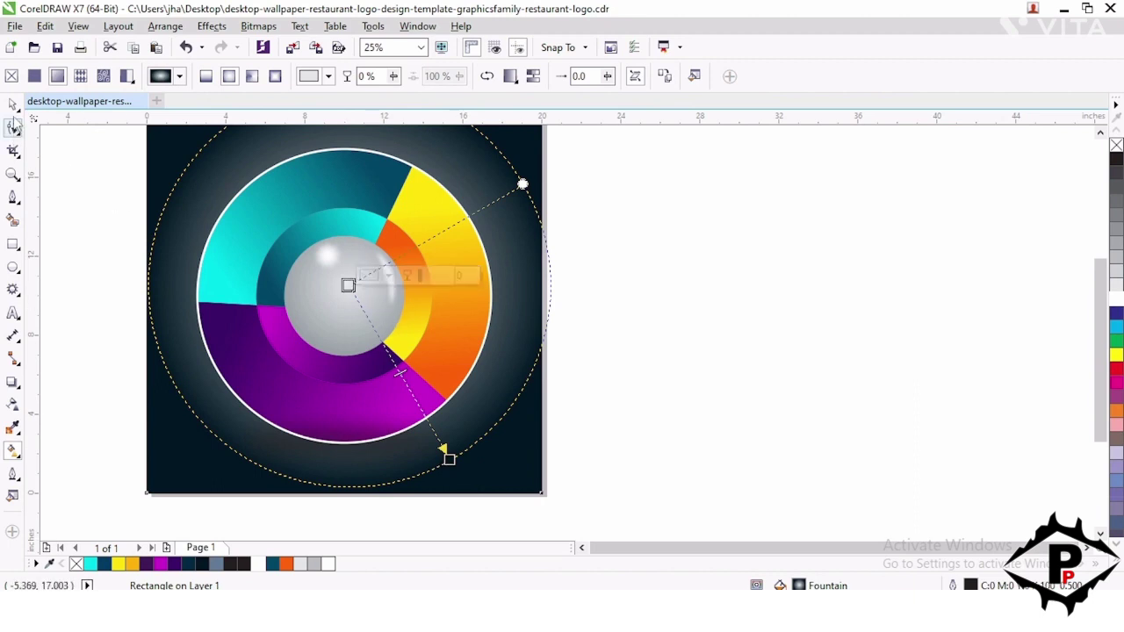
pyautogui.press('space')
pyautogui.moveTo(446, 333); pyautogui.dragTo(560, 350)
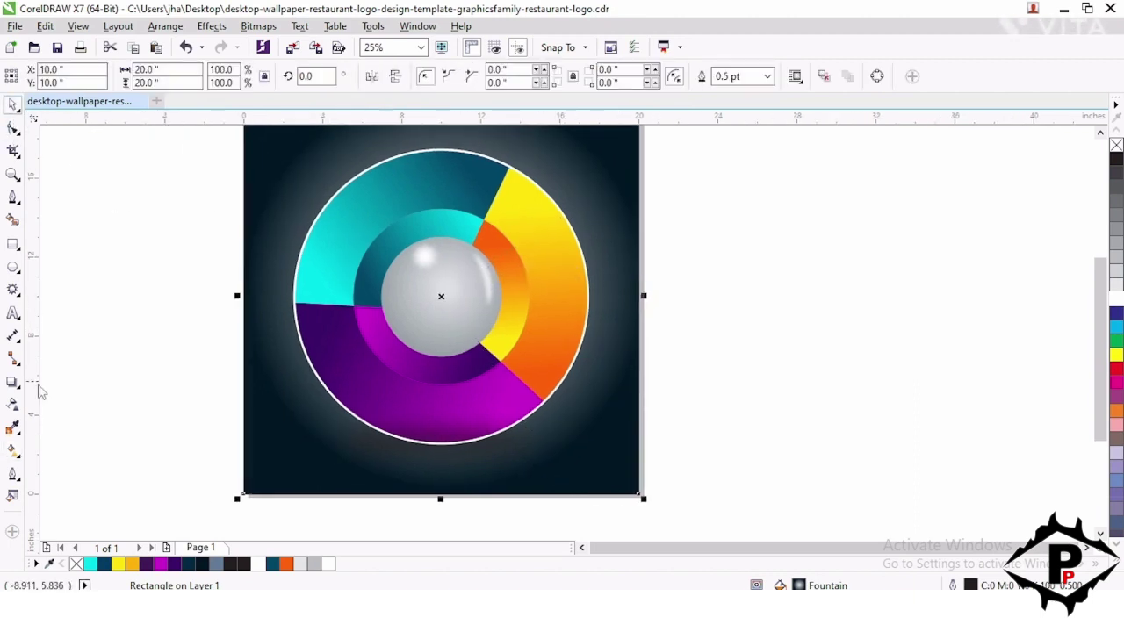